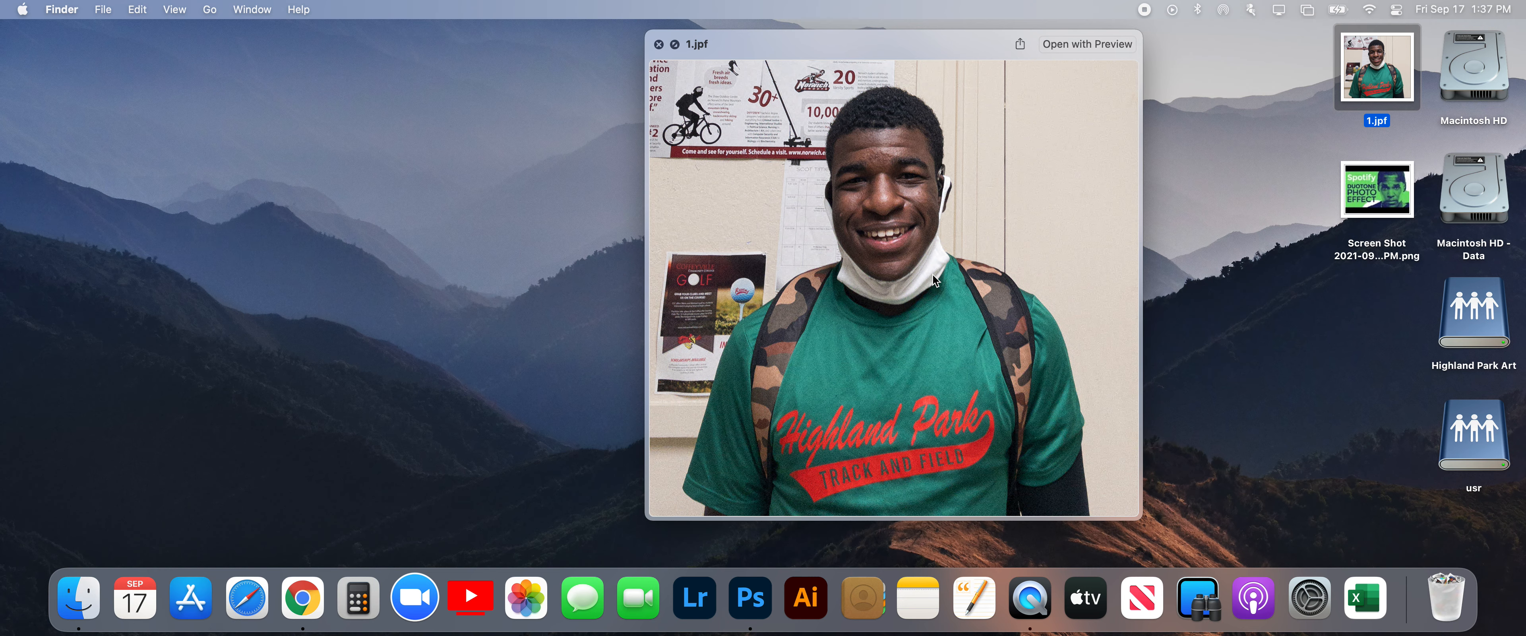
Step: Close the photo preview, open 1.jpf from the desktop in Photoshop, and collapse the Properties panel
key(space)
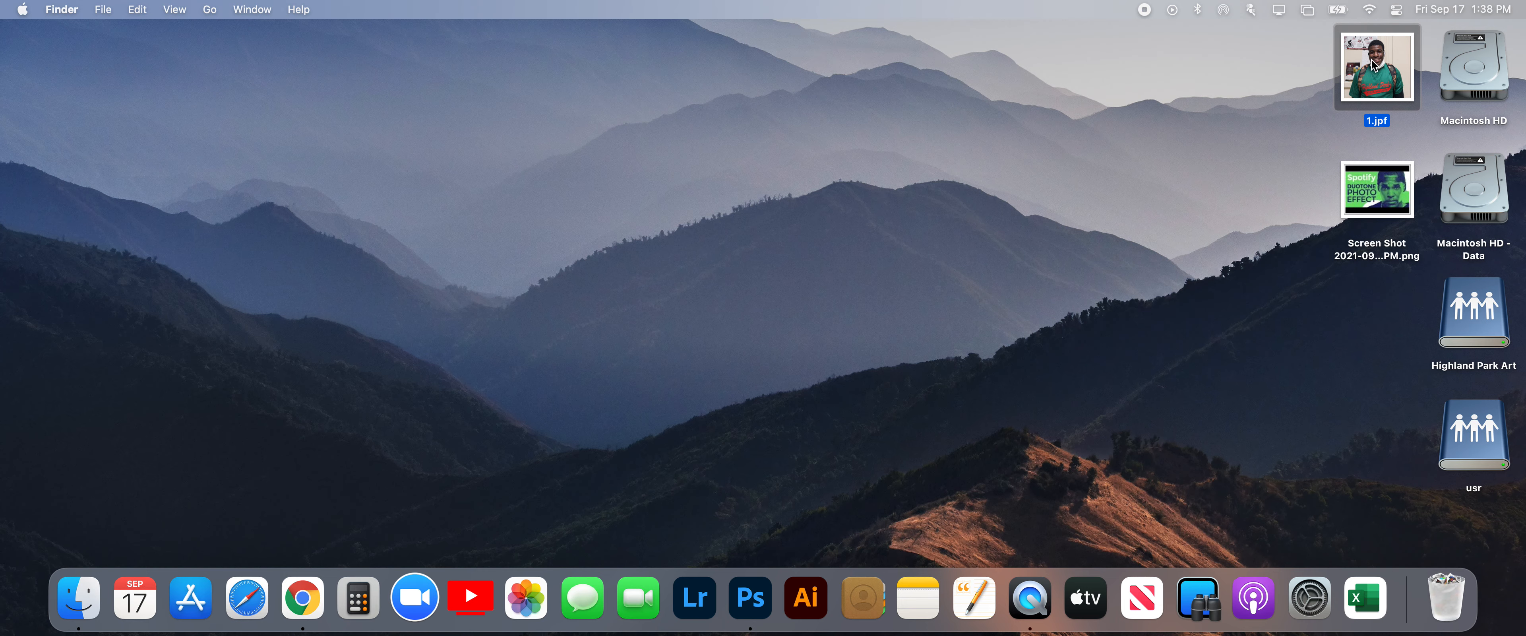
drag(1383, 57, 751, 592)
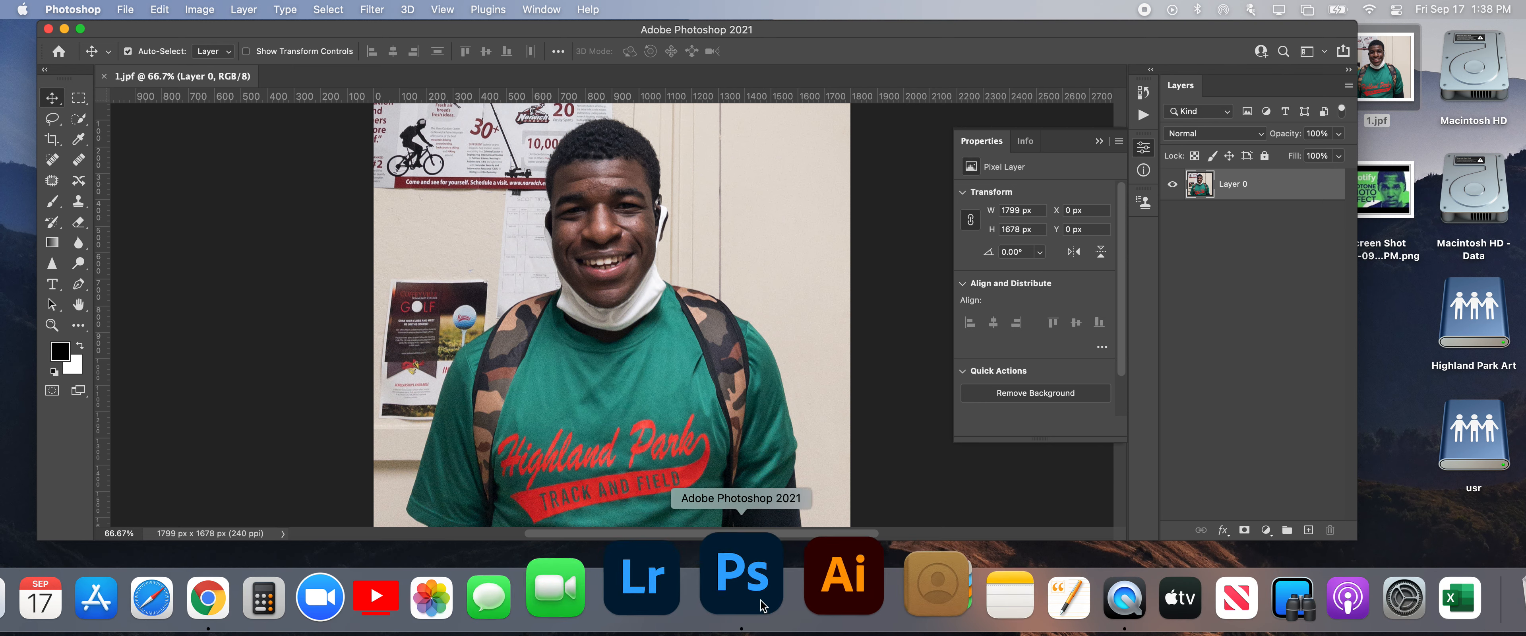
click(1100, 143)
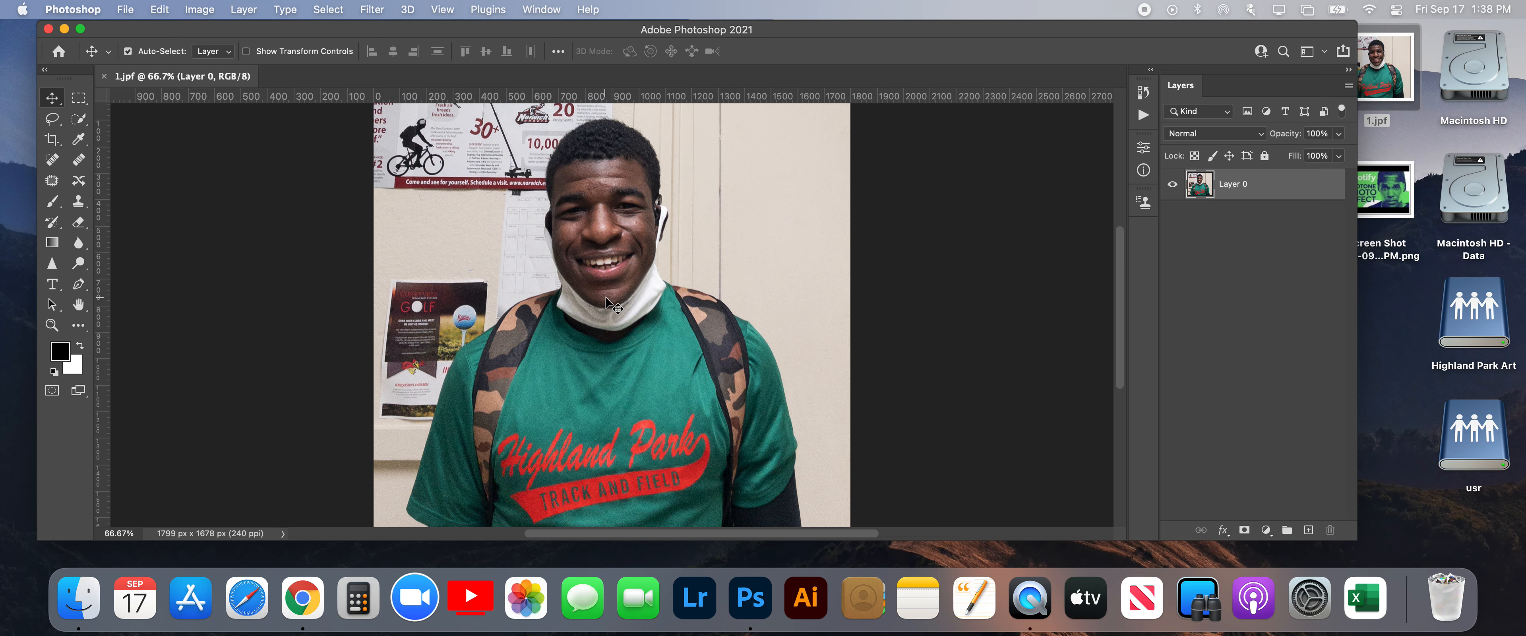
Step: Crop the photo to the man's head and upper shoulders, about 1170 × 833 px, with his face slightly right of centre
scroll(605, 296, down, 2)
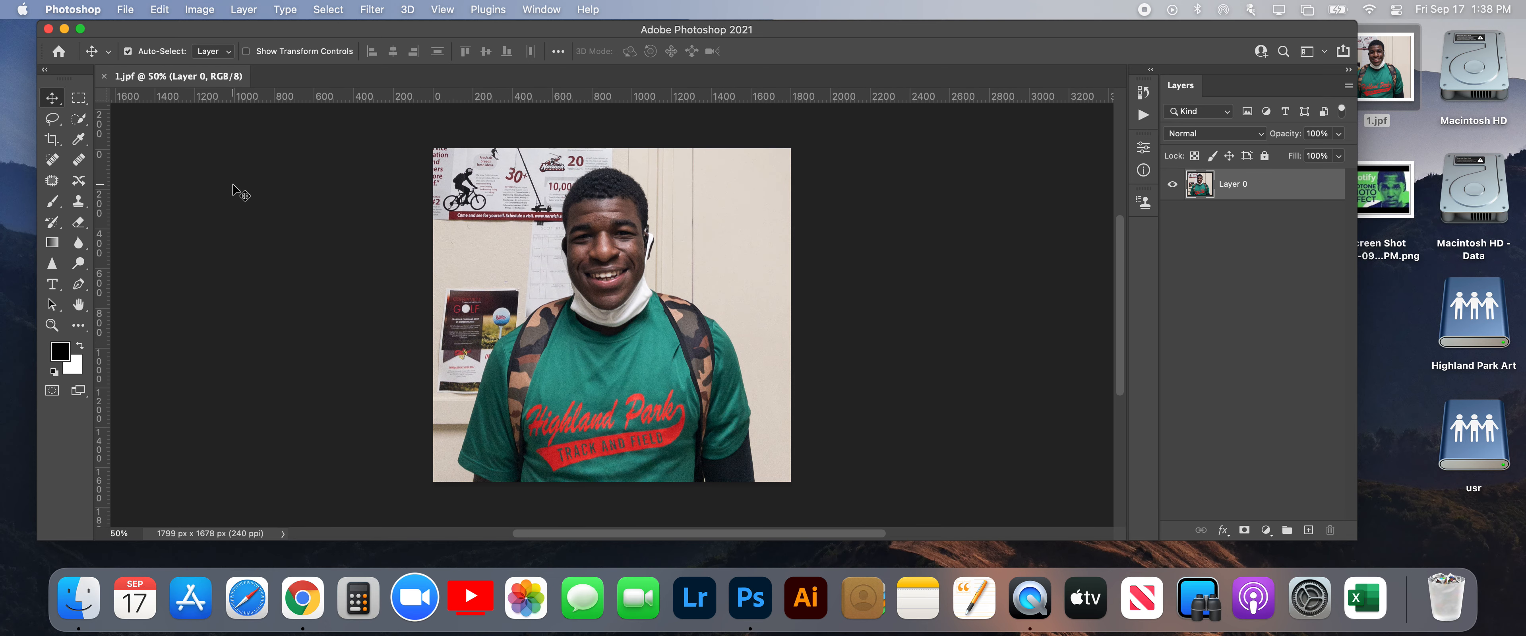
click(51, 139)
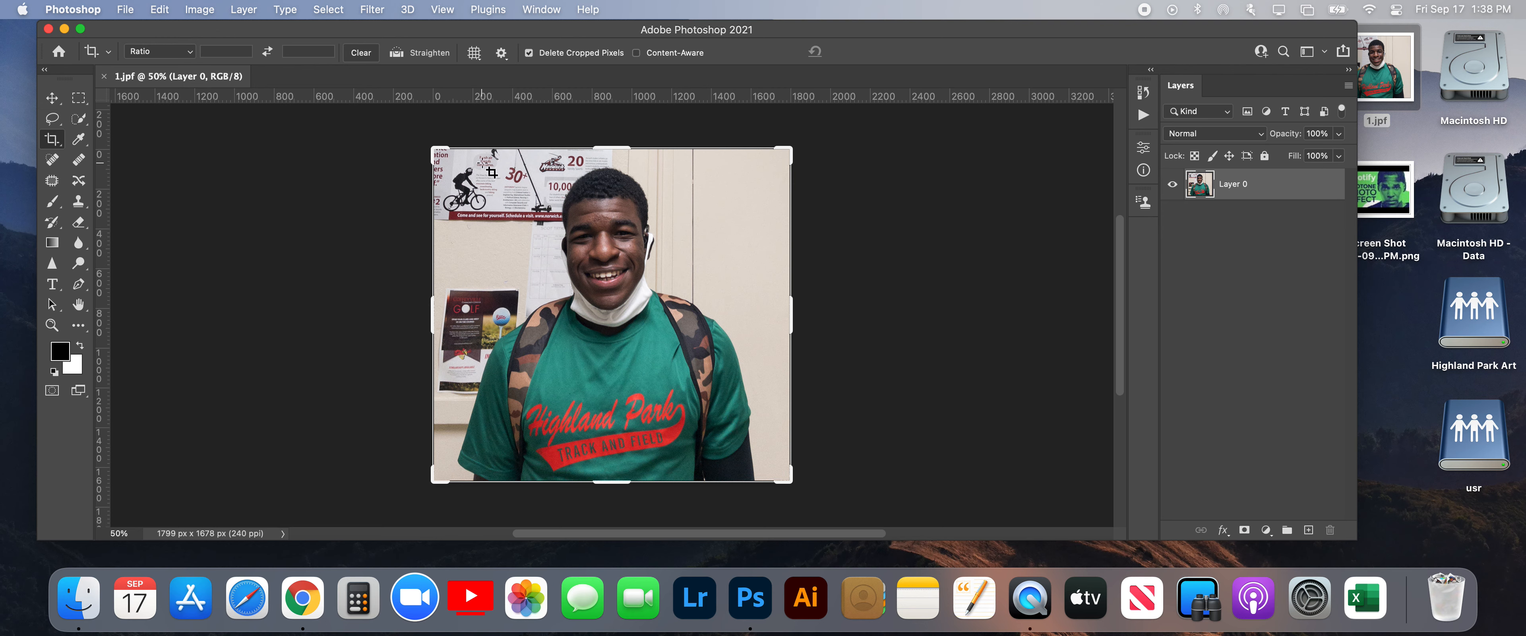
drag(484, 165, 715, 330)
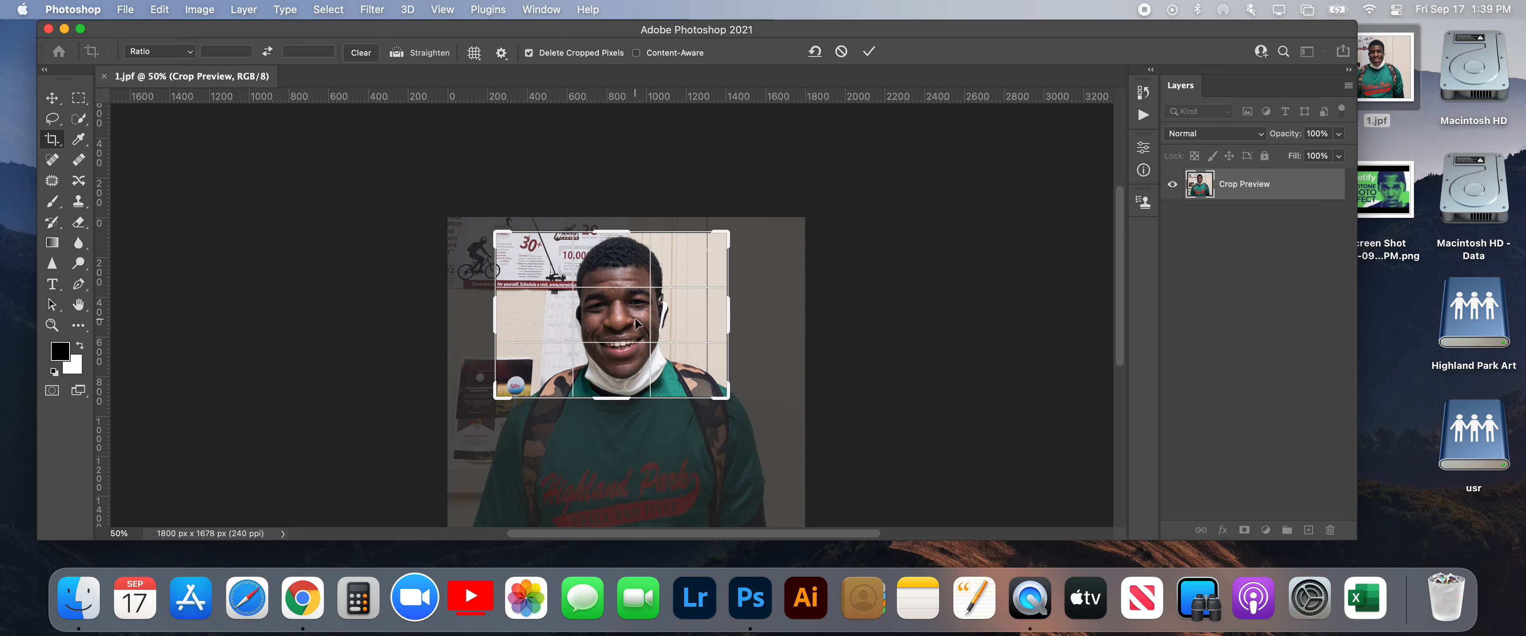
drag(622, 323, 658, 339)
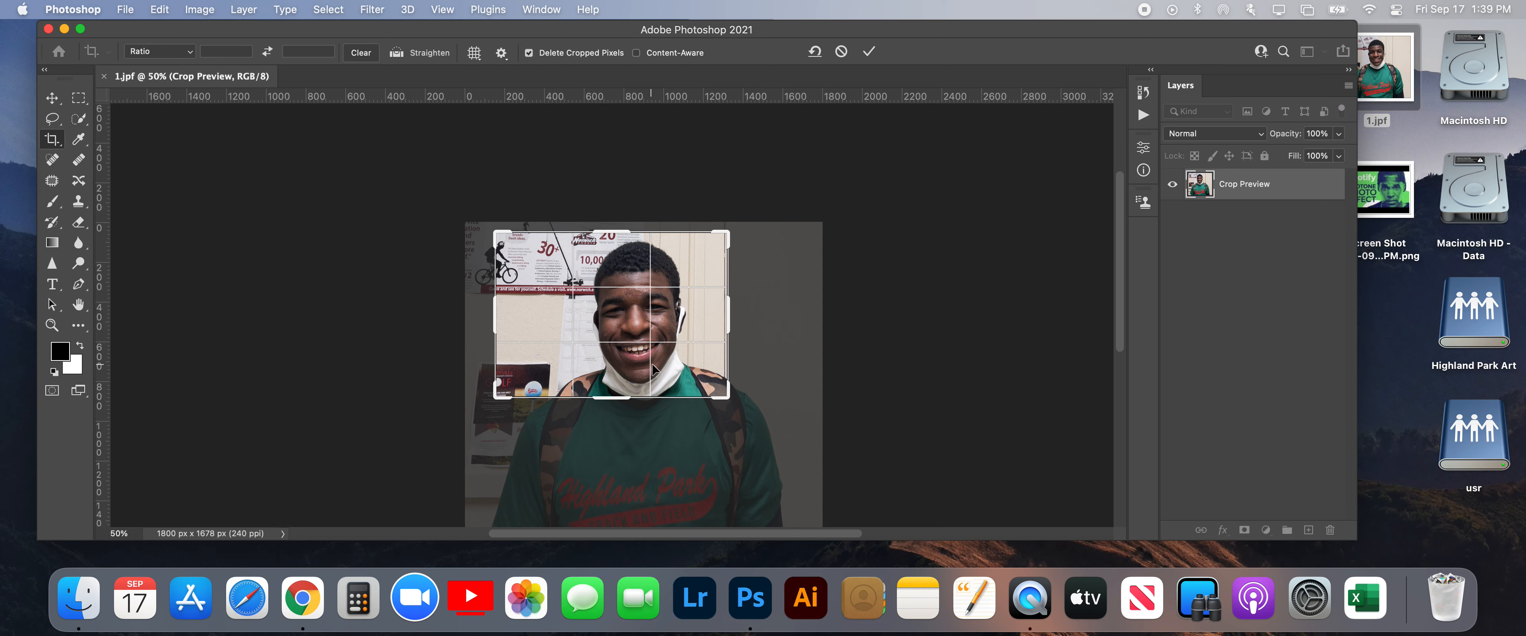
mouse_move(653, 369)
mouse_down()
mouse_move(604, 369)
mouse_move(664, 368)
mouse_up()
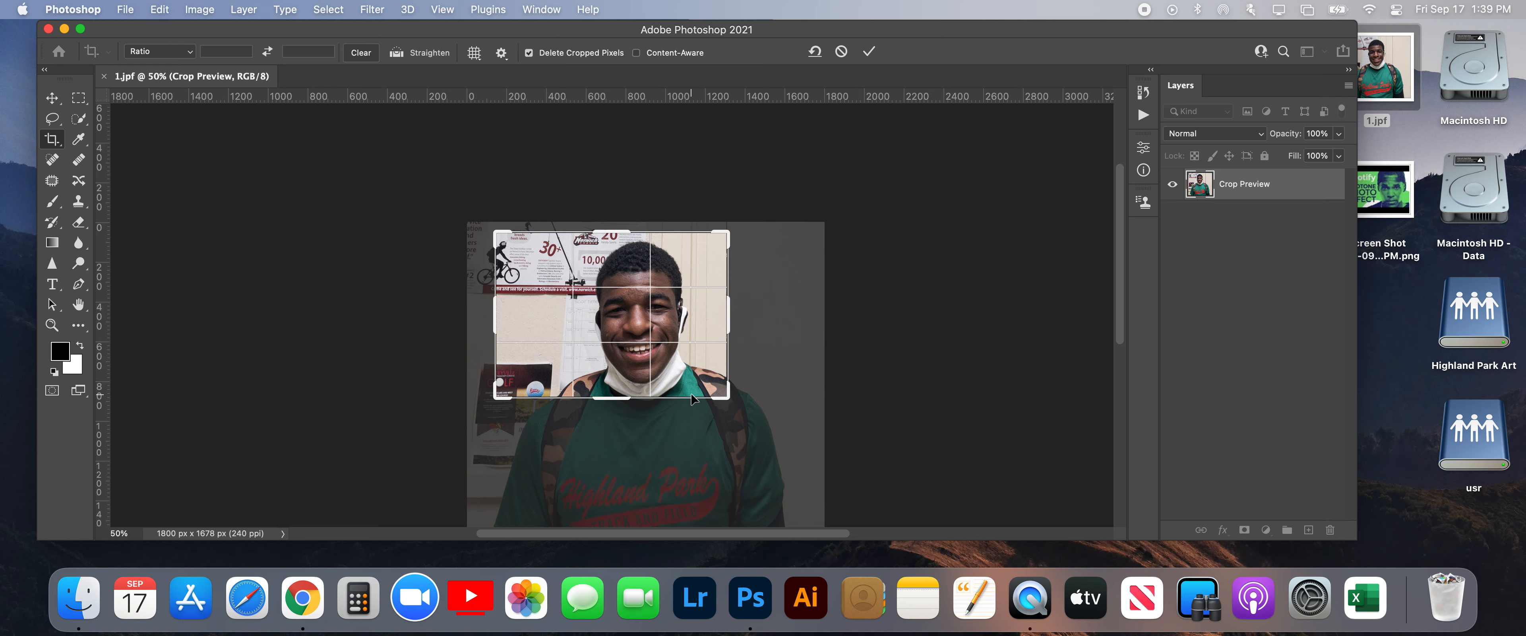
key(Return)
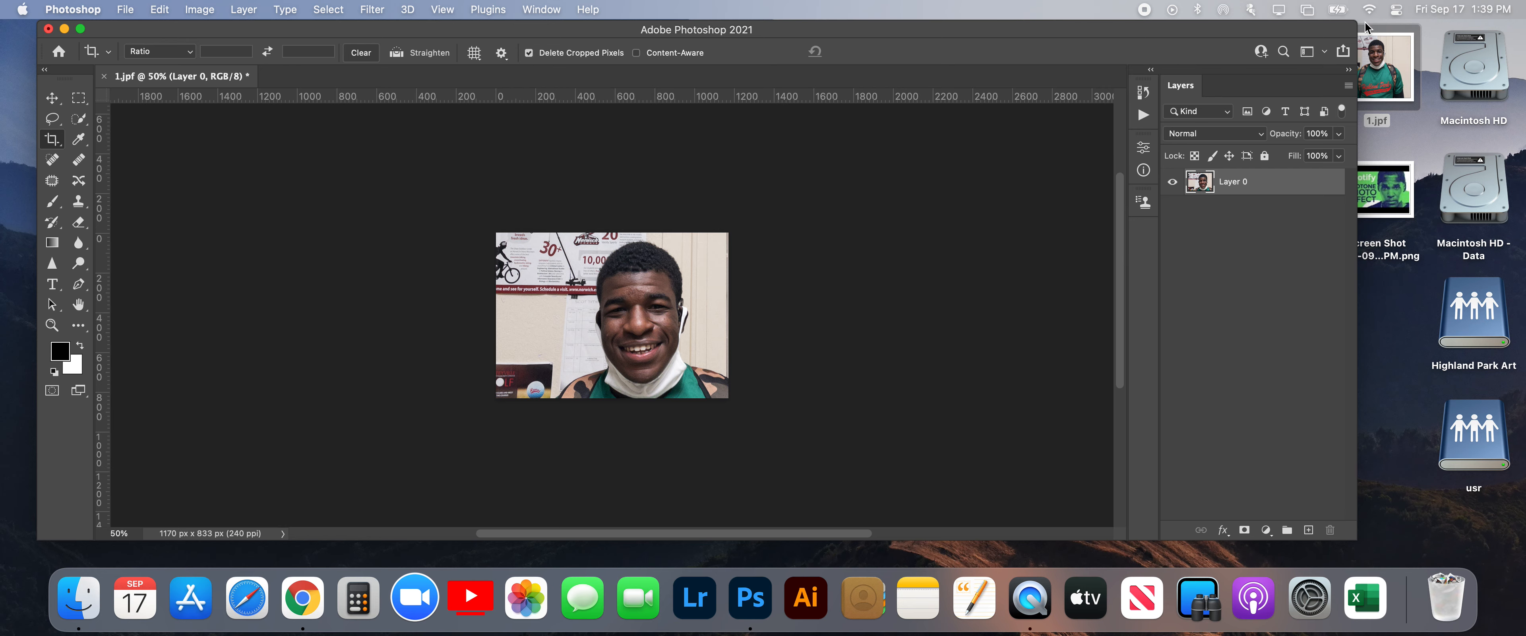
Step: Narrow the application window to uncover the desktop files and display the cropped photo at 100% with the Move tool active
drag(1353, 23, 1230, 23)
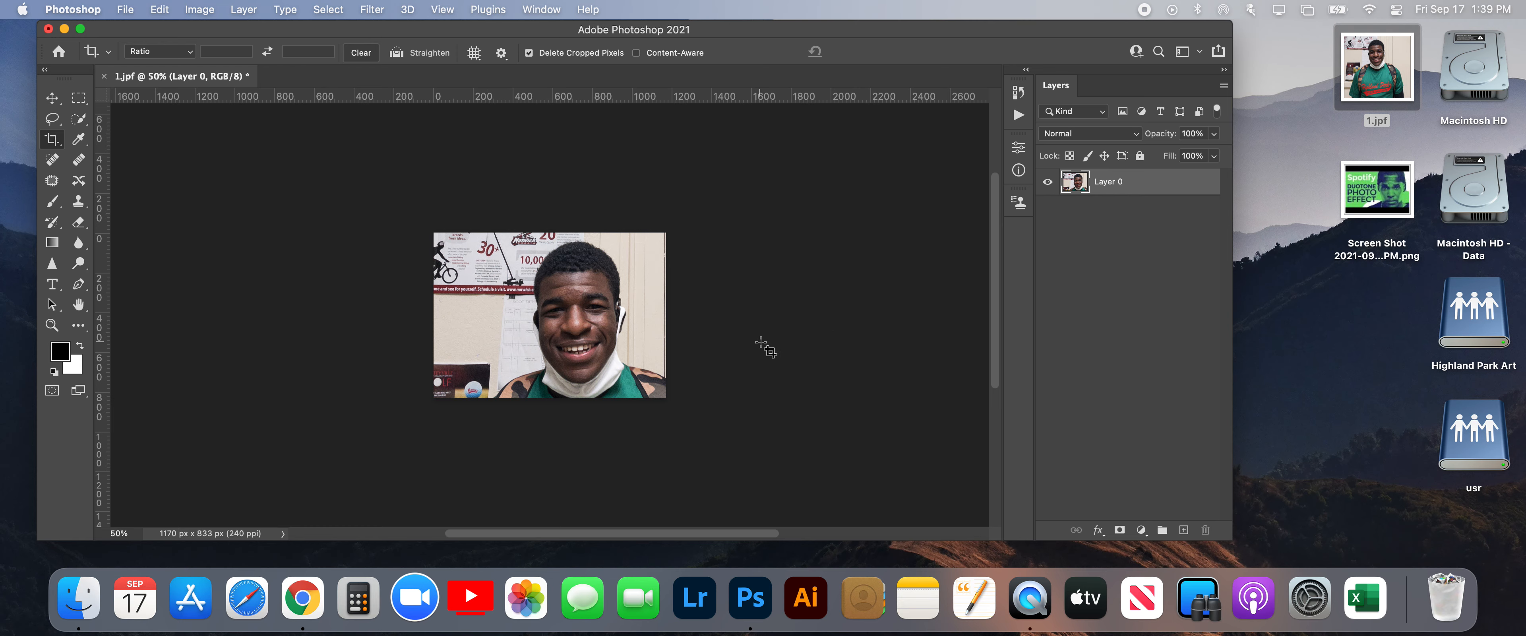
scroll(763, 345, up, 5)
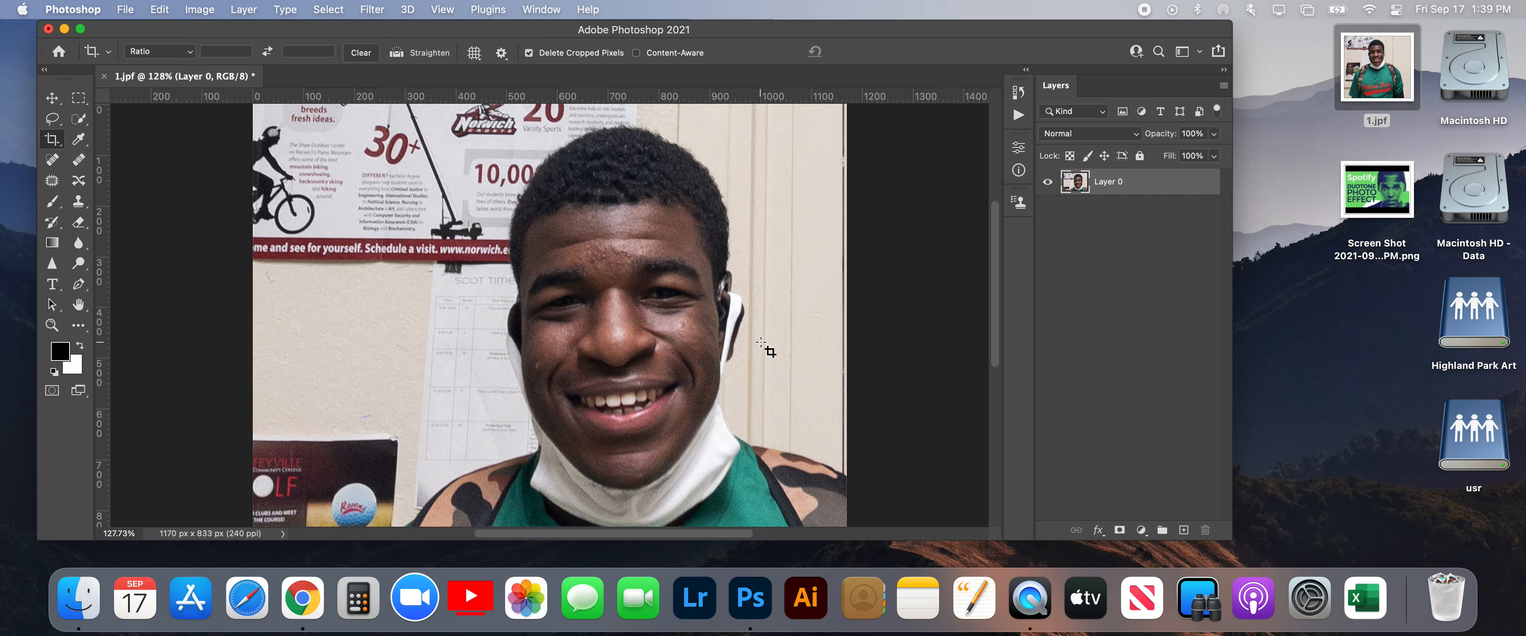
key(super+1)
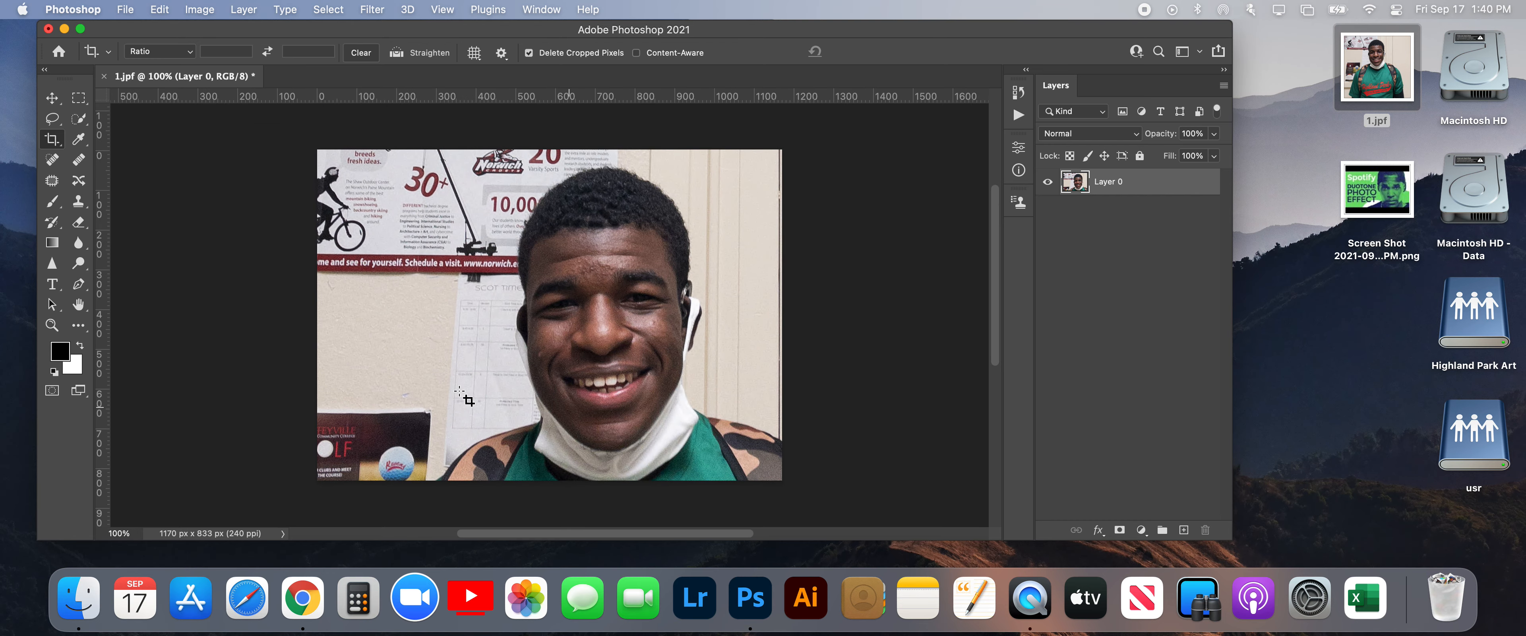
click(52, 98)
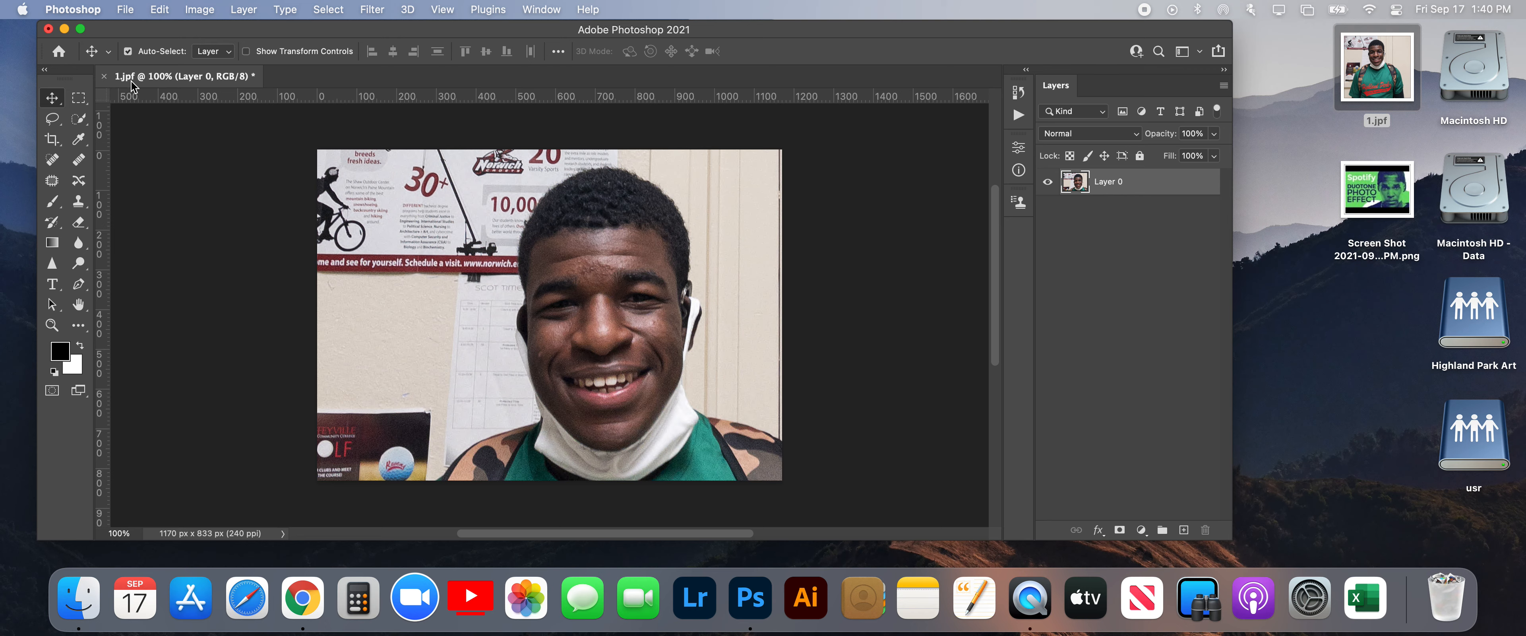
Step: Select the man's head with the Object Selection tool in Rectangle mode
click(81, 119)
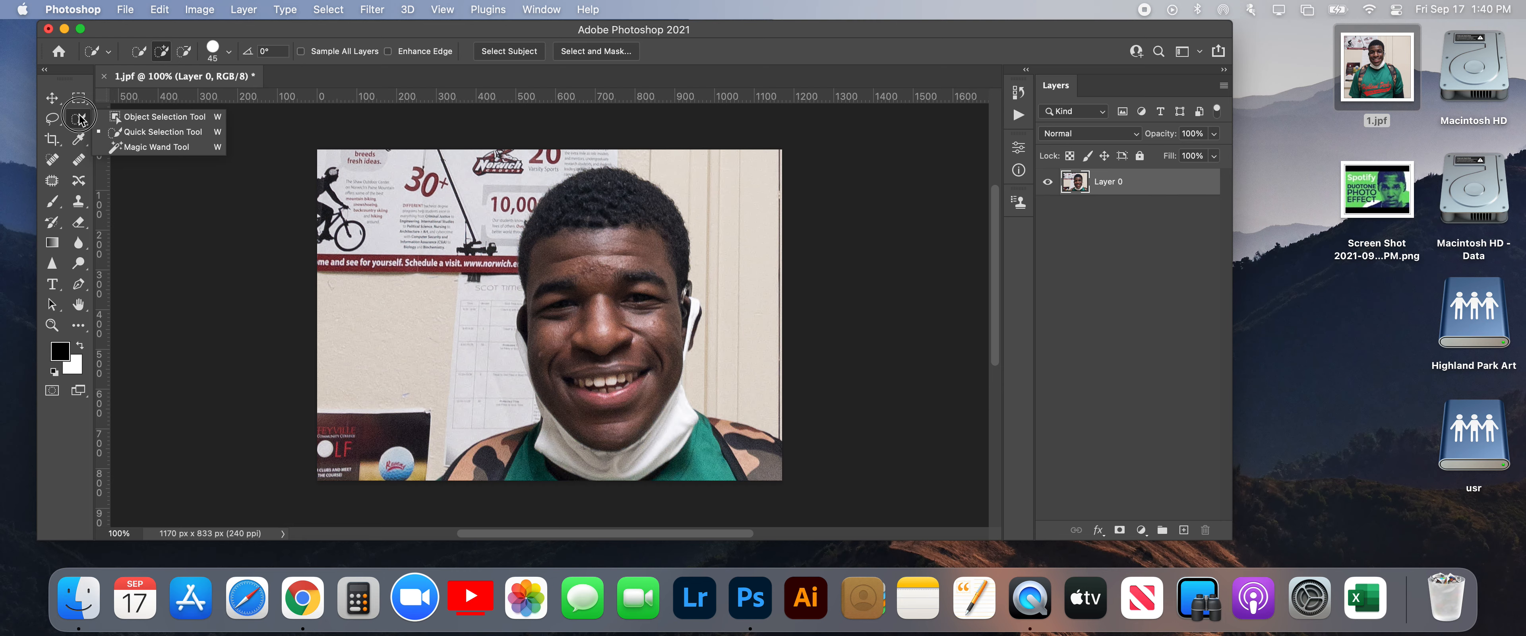
click(155, 116)
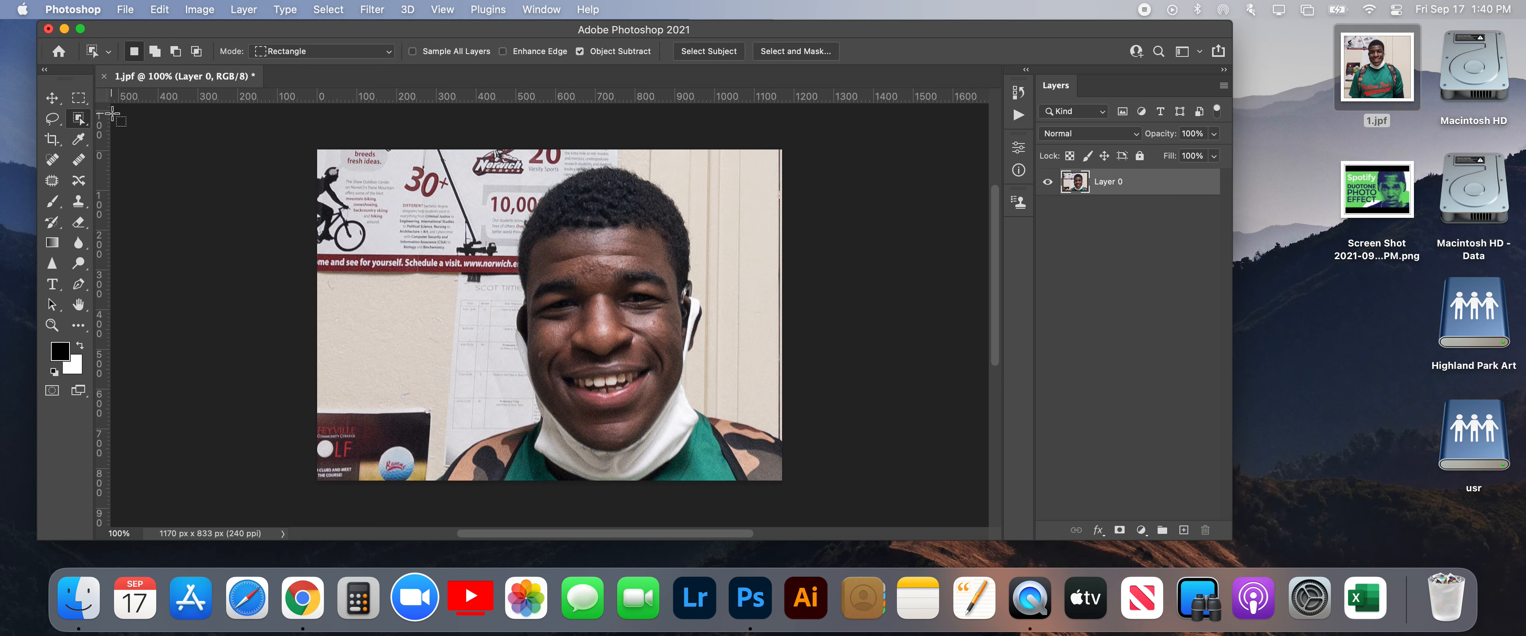
click(79, 119)
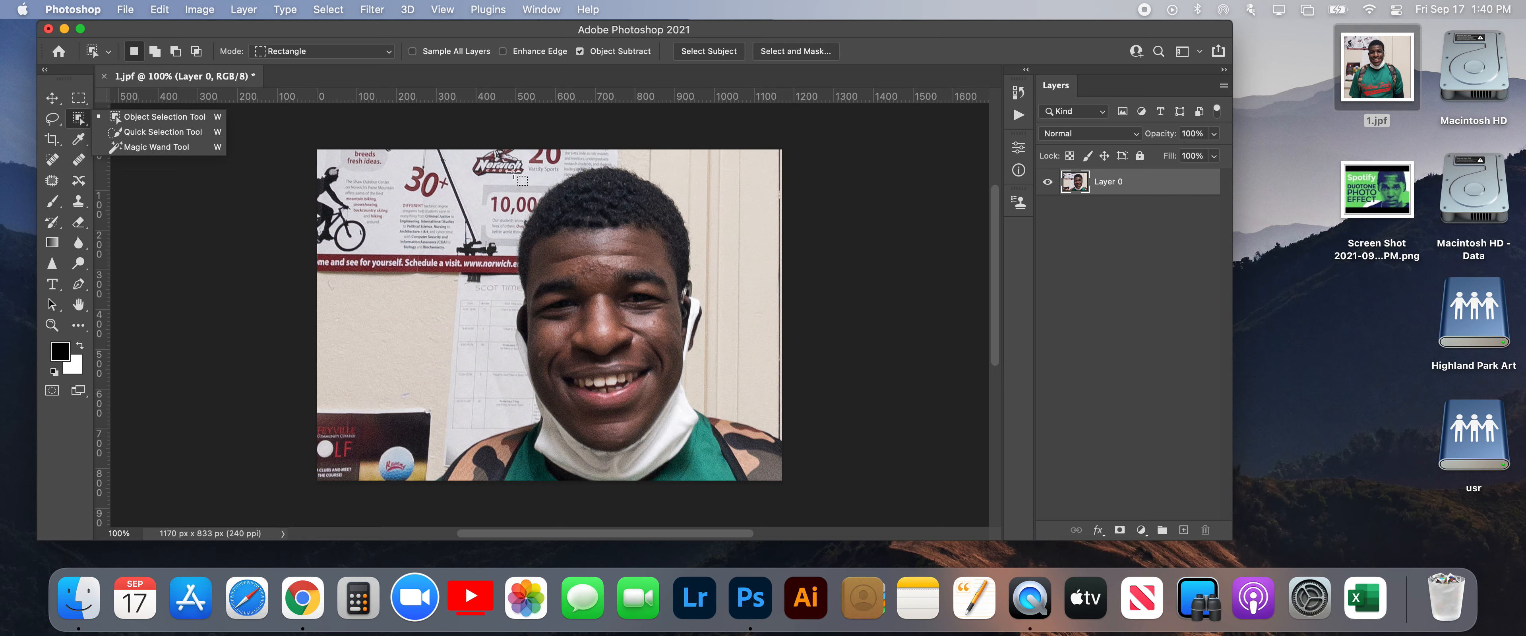
drag(510, 160, 704, 440)
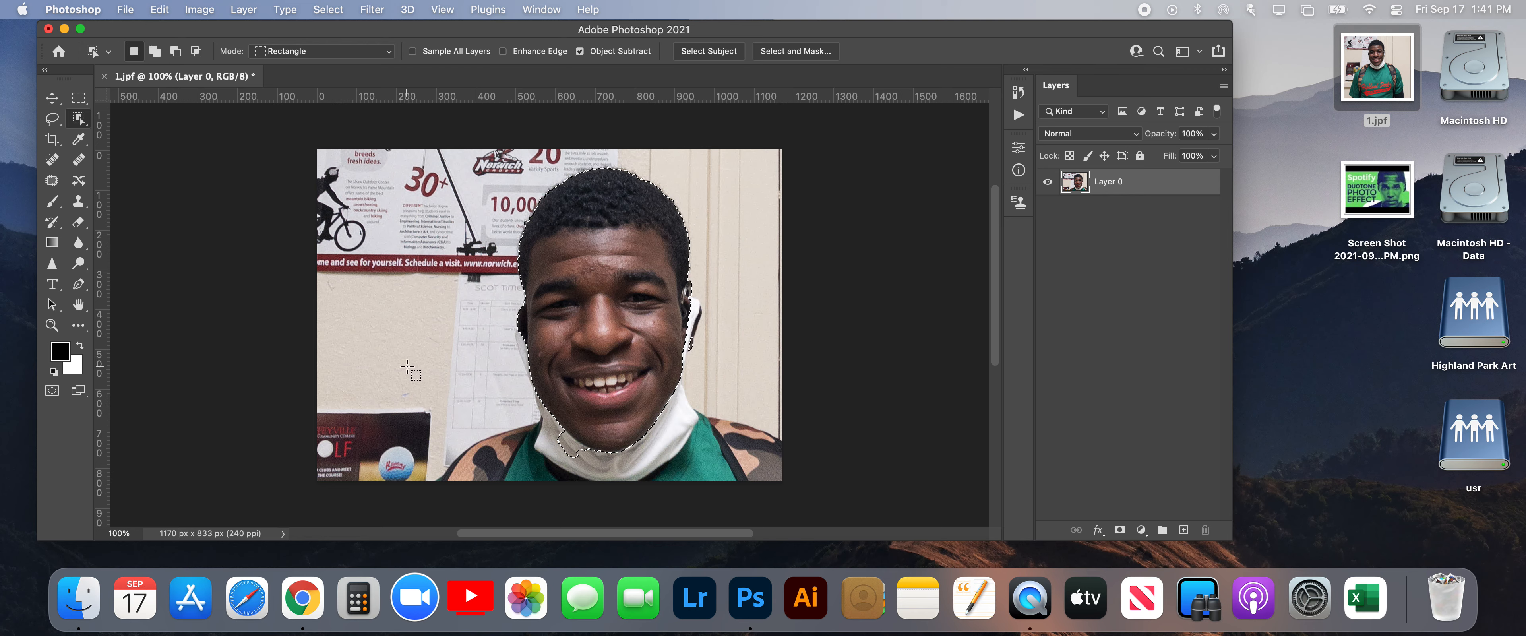
Step: Add the white face mask, green shirt and both shoulders to the selection with further Object Selection rectangles
key(shift)
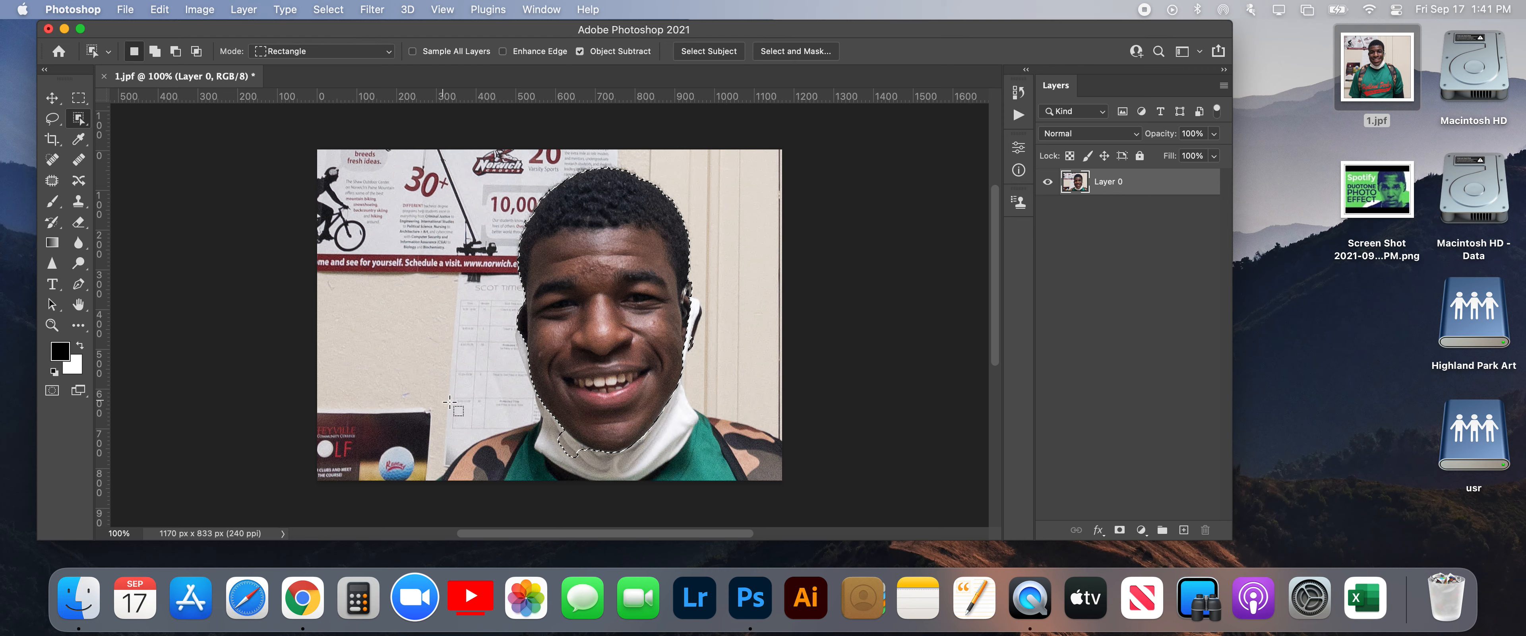
key(shift)
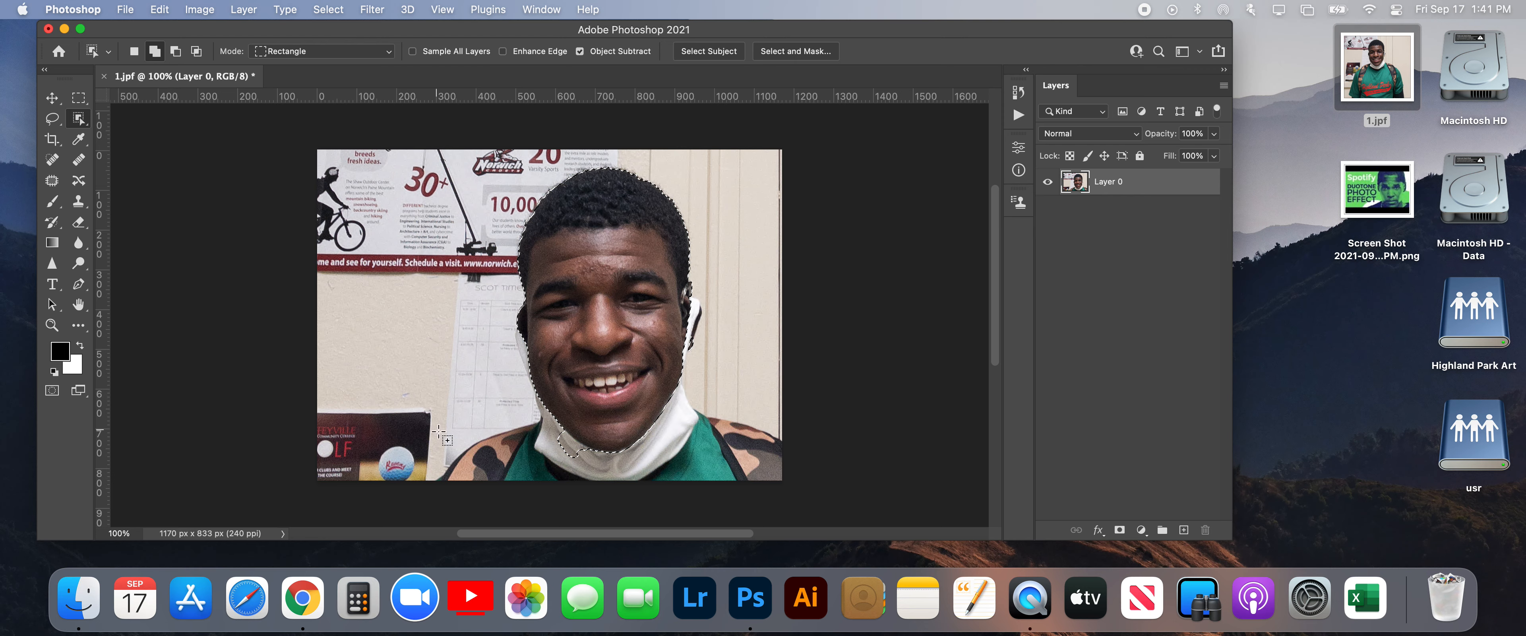
drag(723, 486, 797, 498)
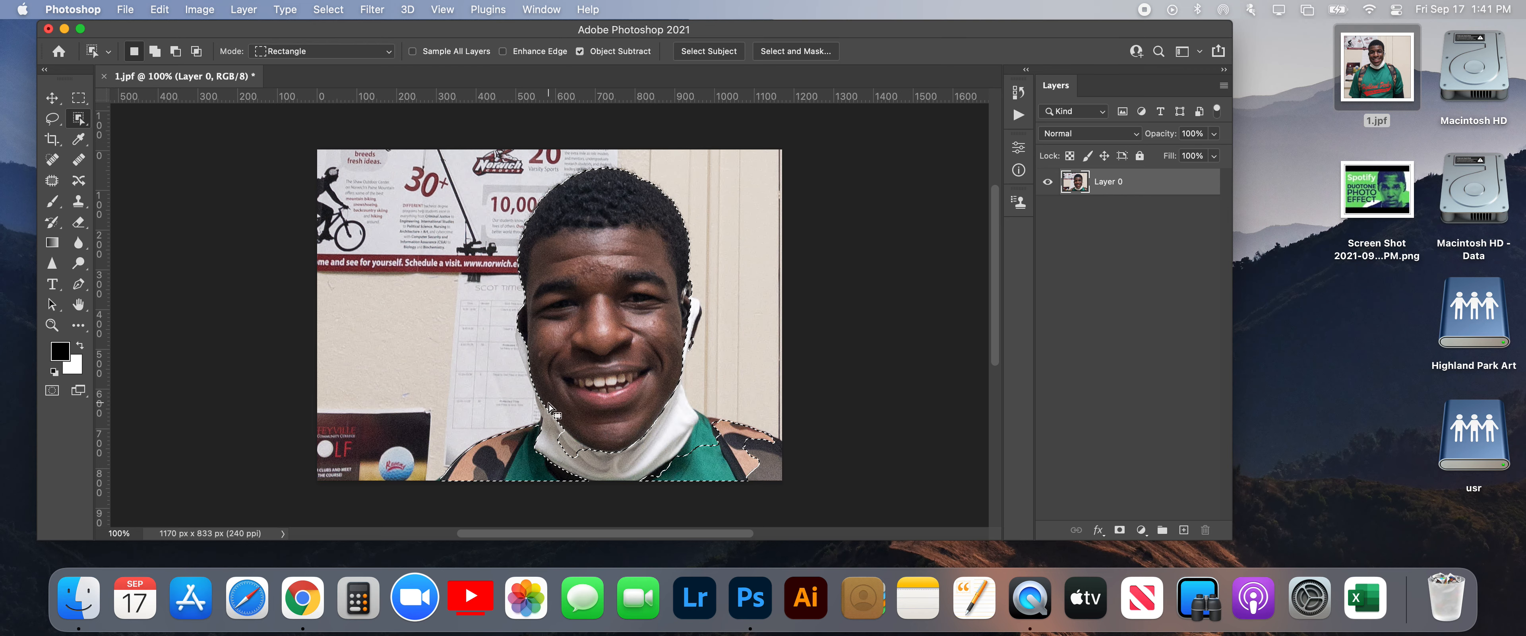
key(shift)
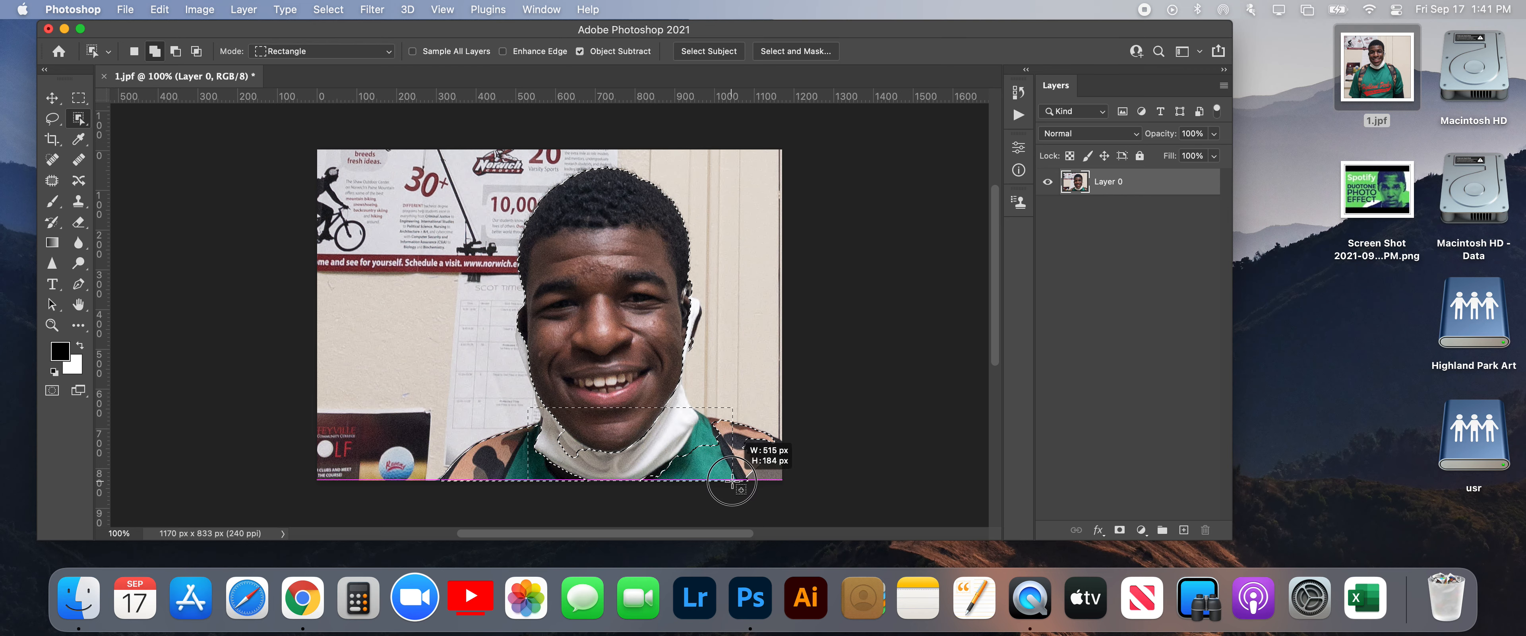
drag(732, 481, 732, 481)
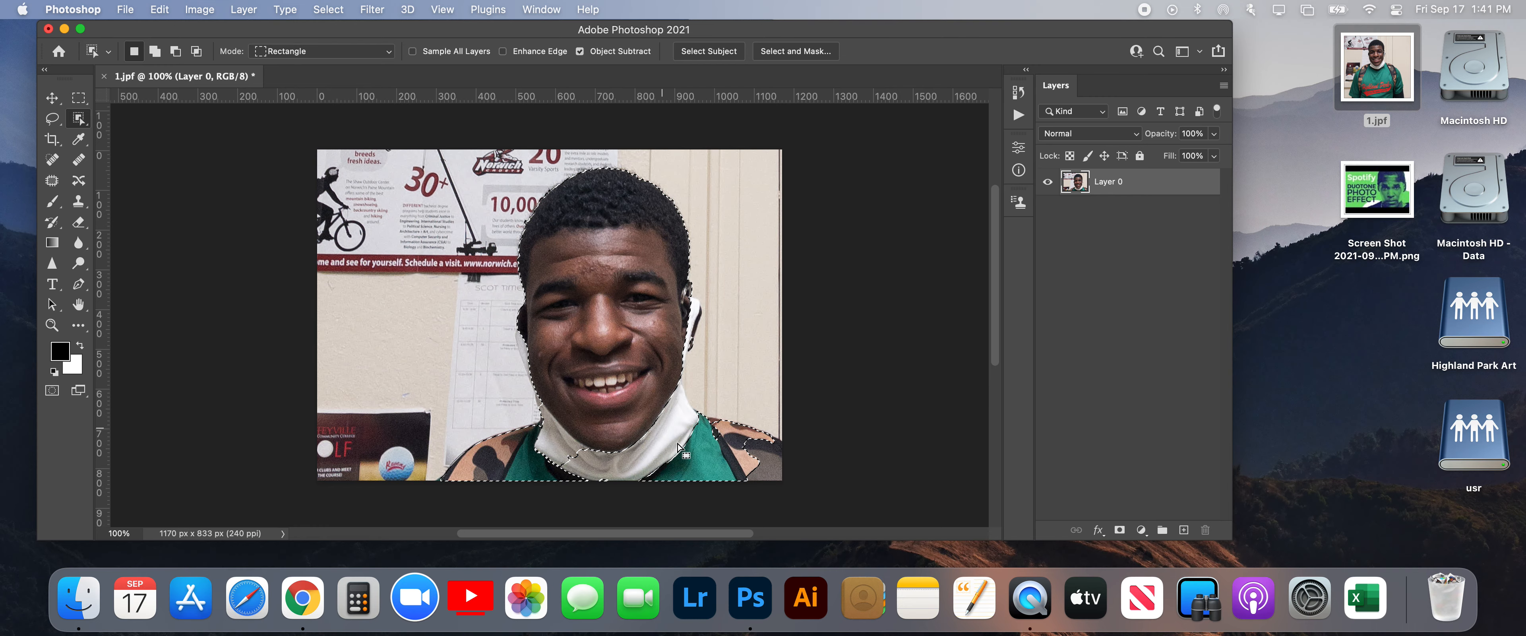
key(shift)
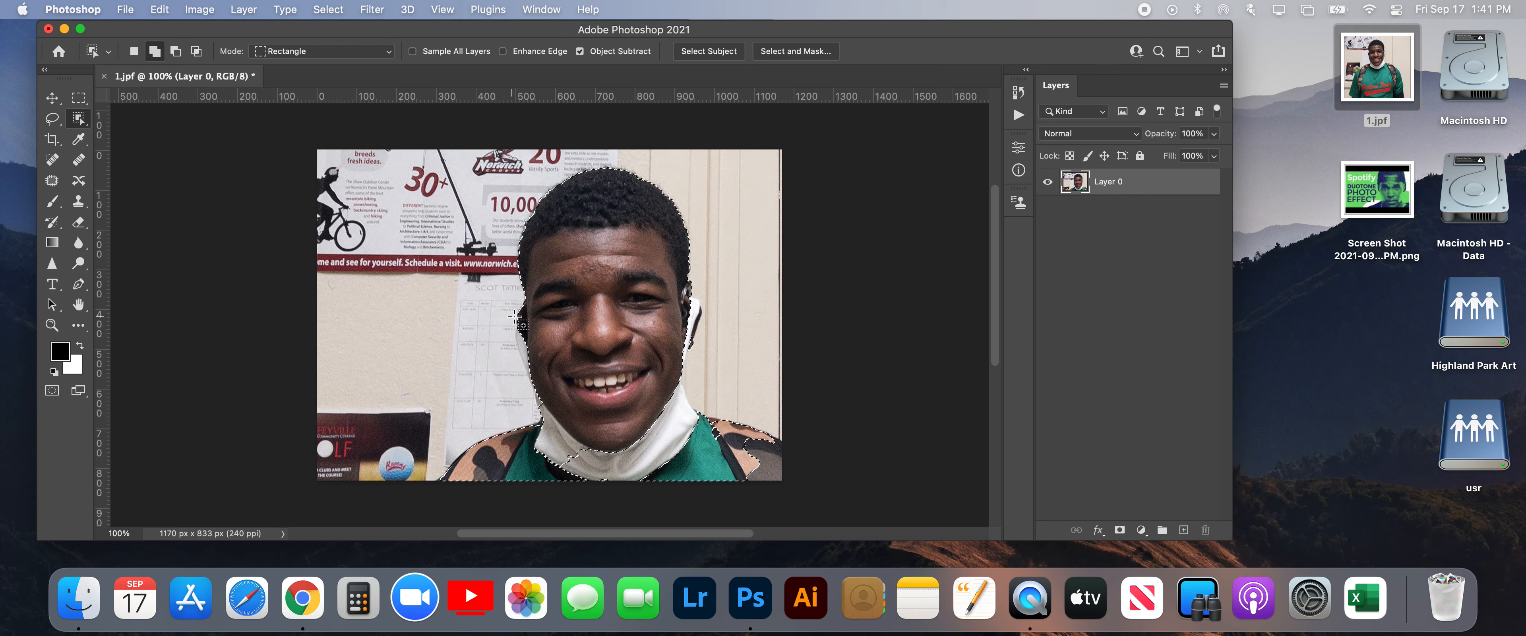
drag(700, 480, 700, 481)
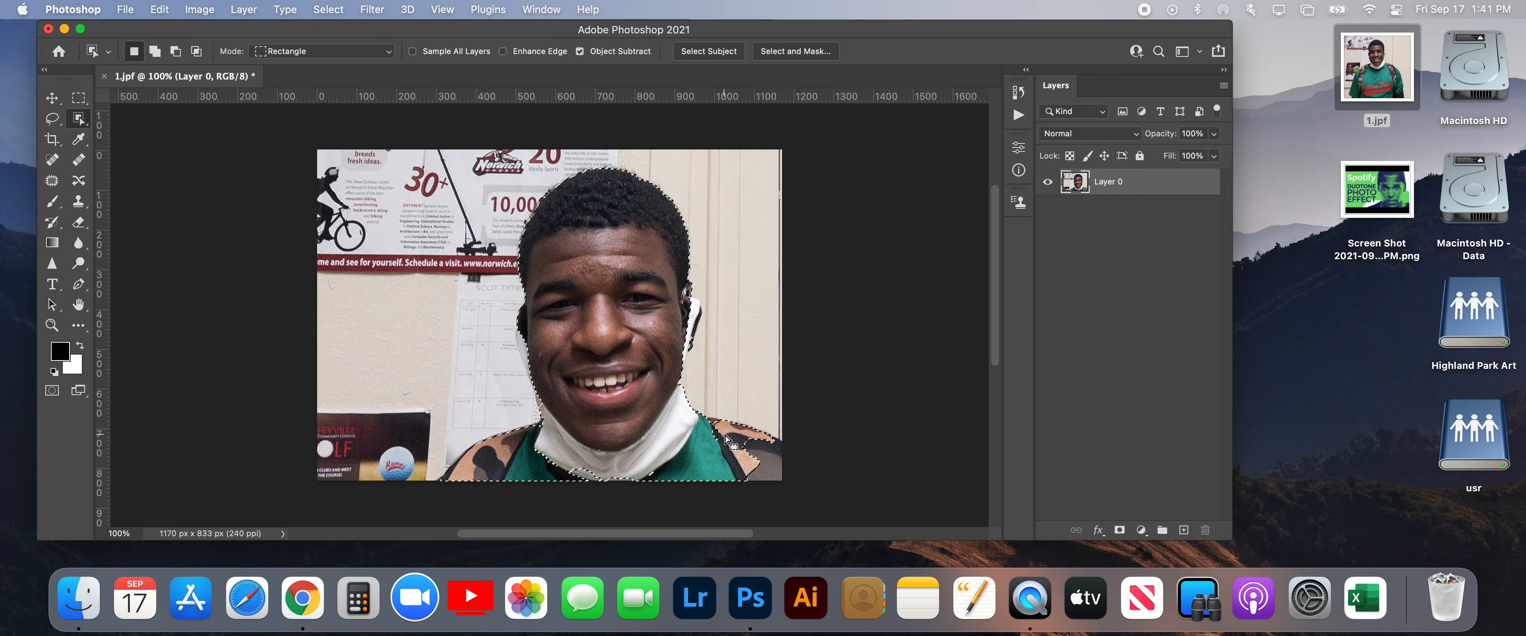
shift+drag(711, 406, 823, 495)
Step: Switch to the Quick Selection tool in Add to Selection mode and set its brush size to 100 px
click(82, 119)
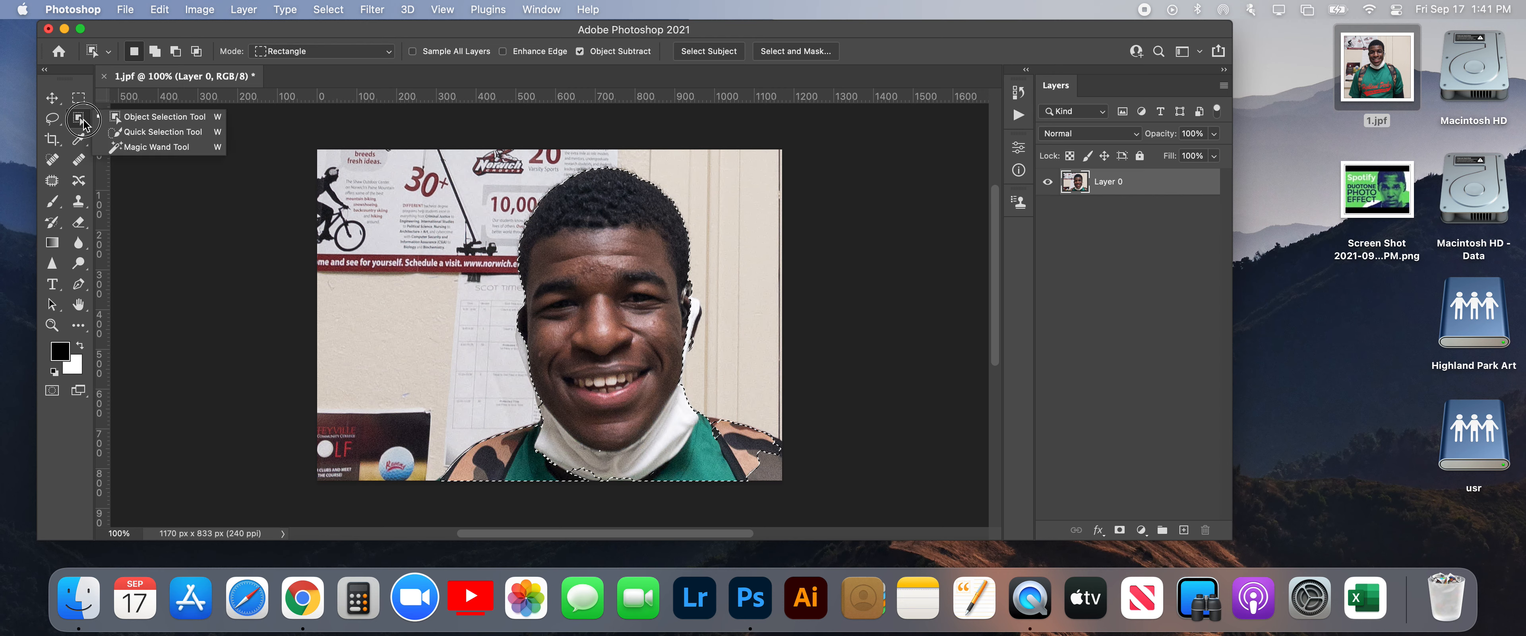
click(131, 135)
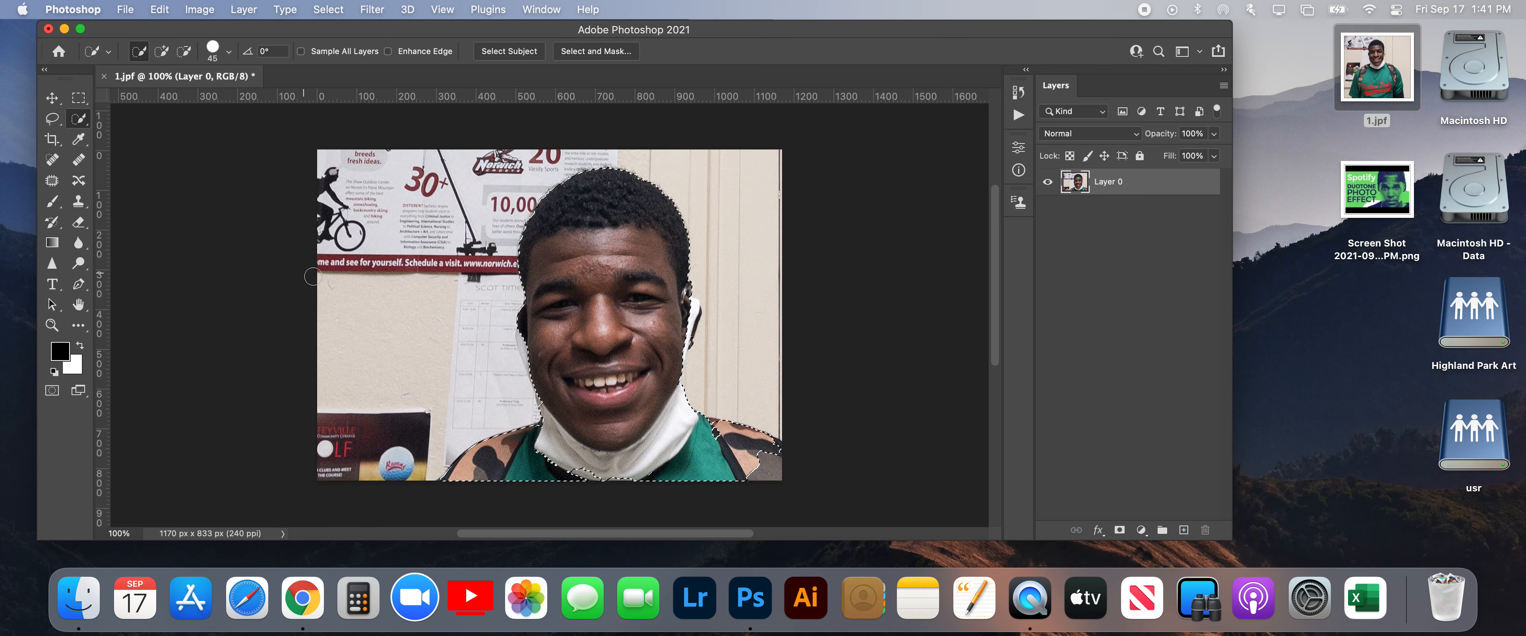
click(164, 52)
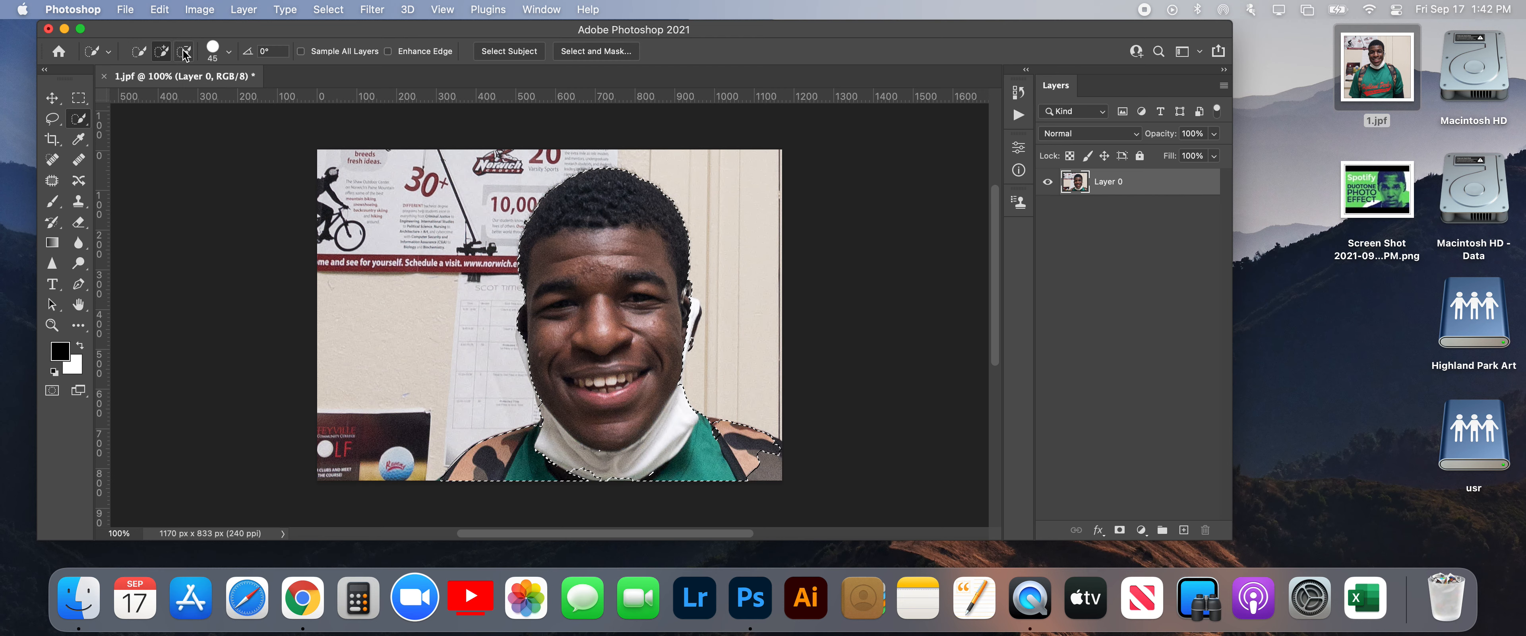
click(186, 52)
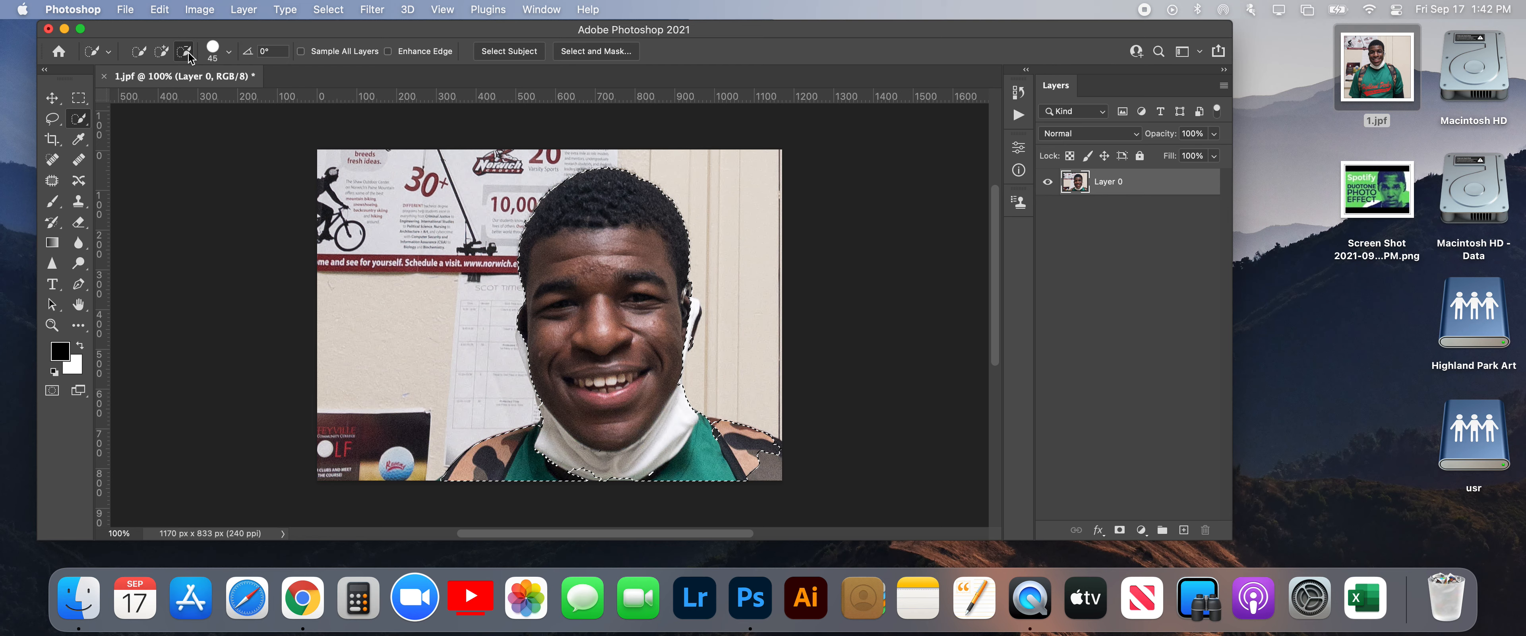
click(161, 52)
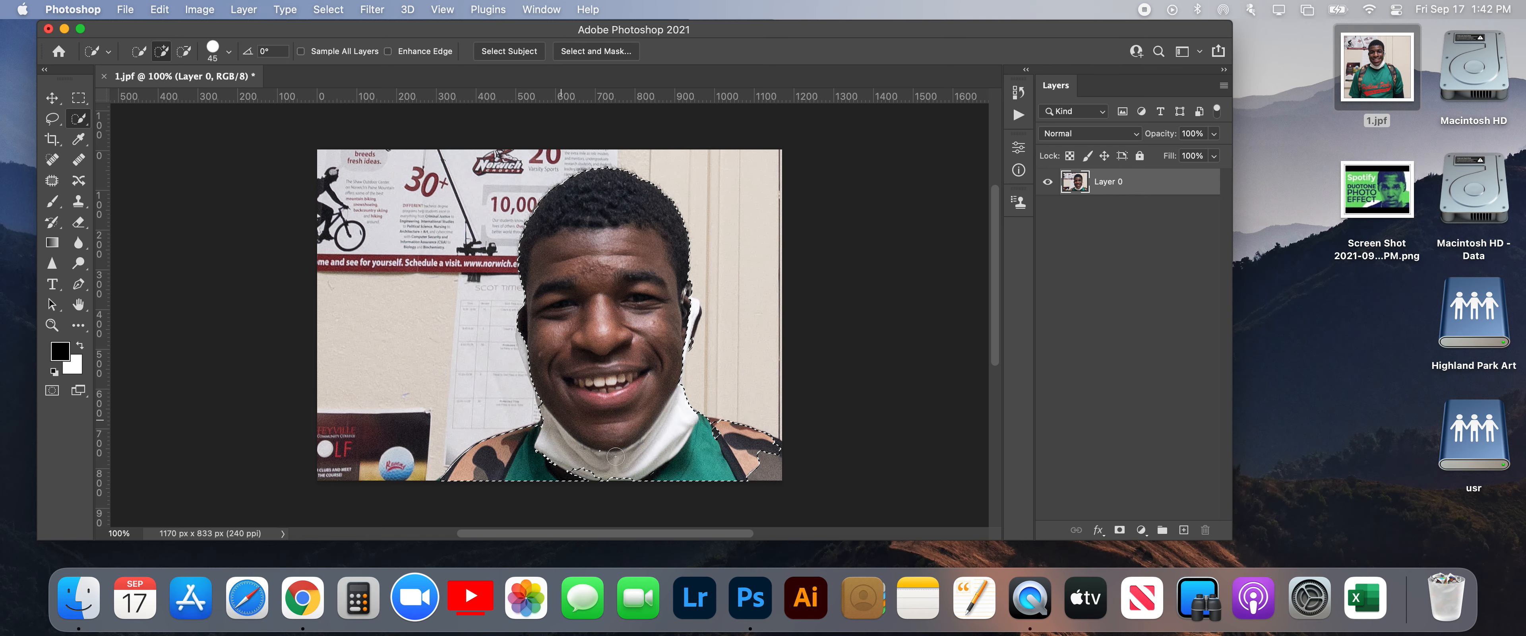
click(230, 52)
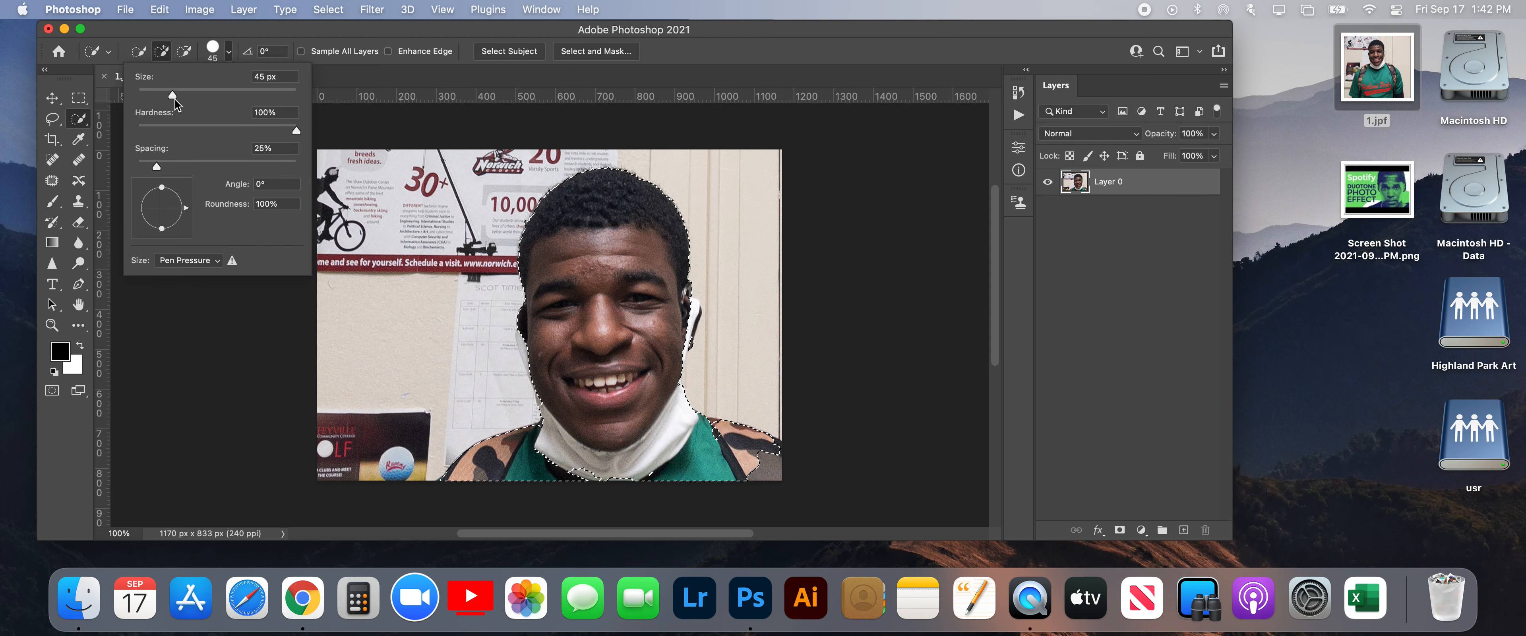
mouse_move(175, 99)
mouse_down()
mouse_move(142, 96)
mouse_move(312, 104)
mouse_move(137, 102)
mouse_up()
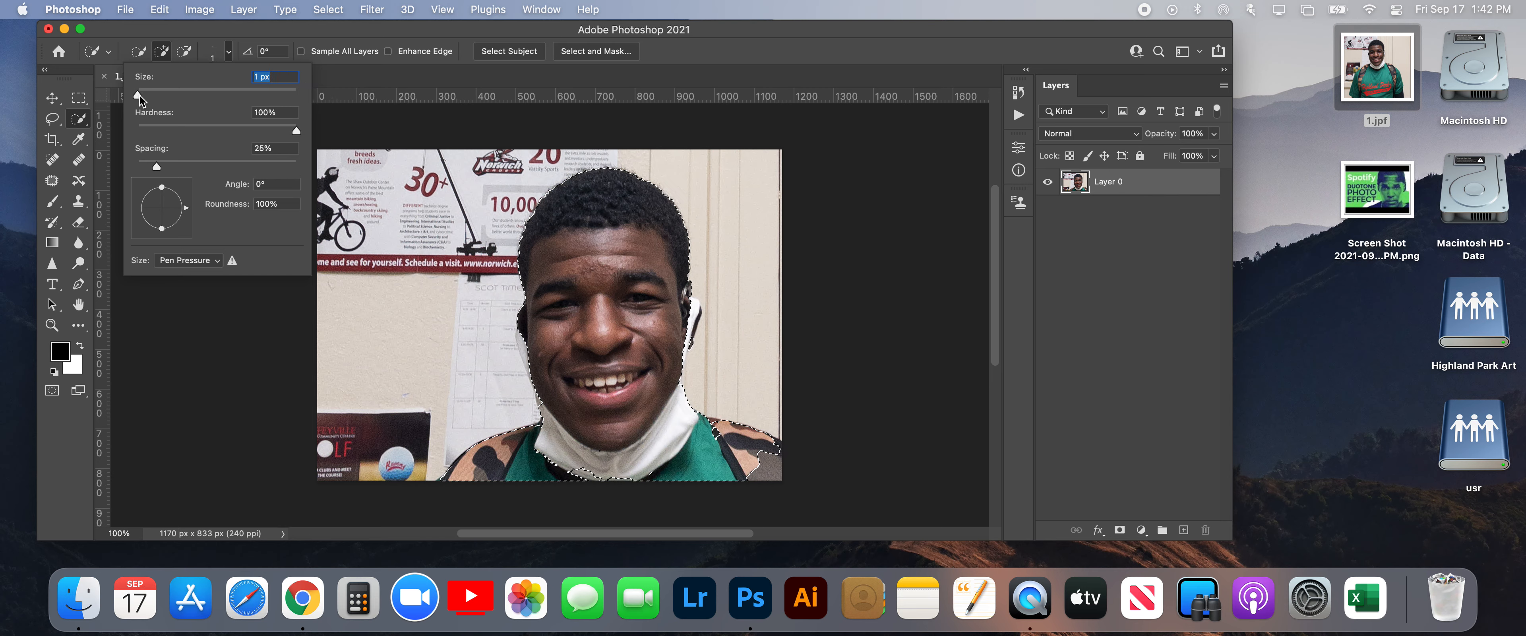
drag(139, 94, 213, 97)
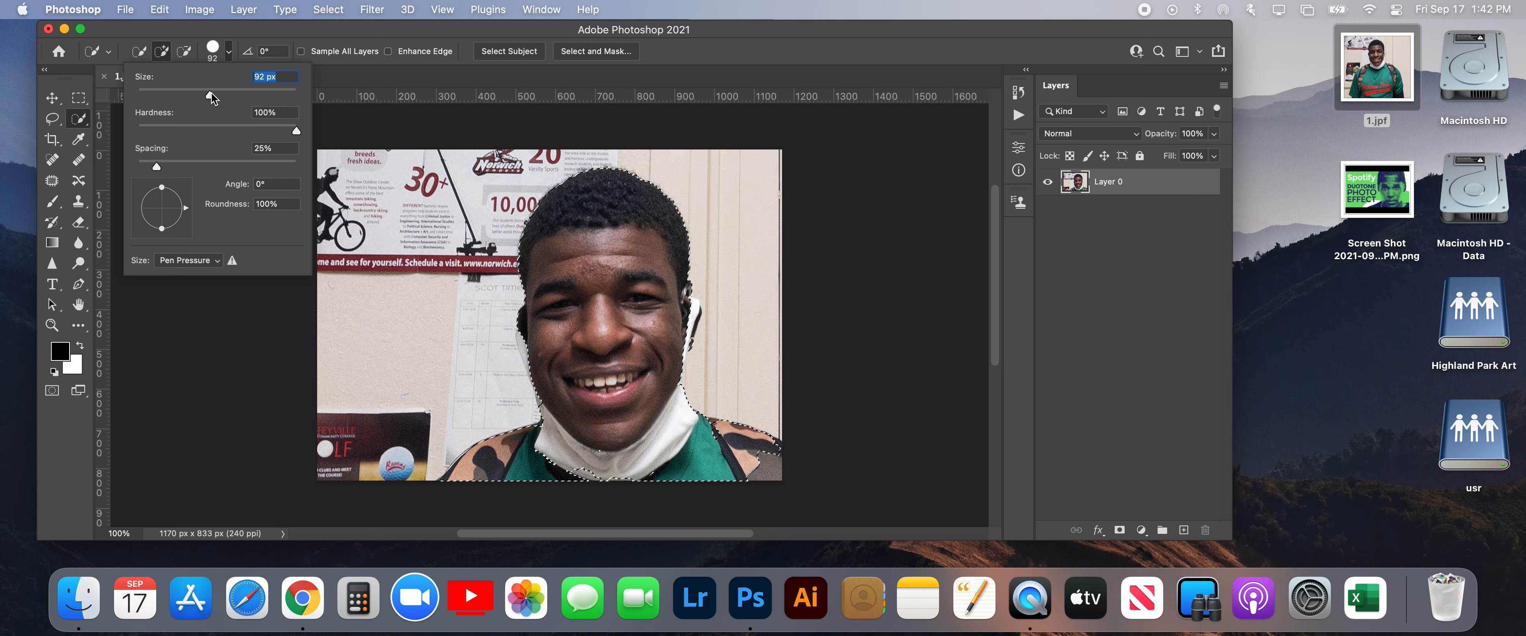
drag(211, 93, 217, 93)
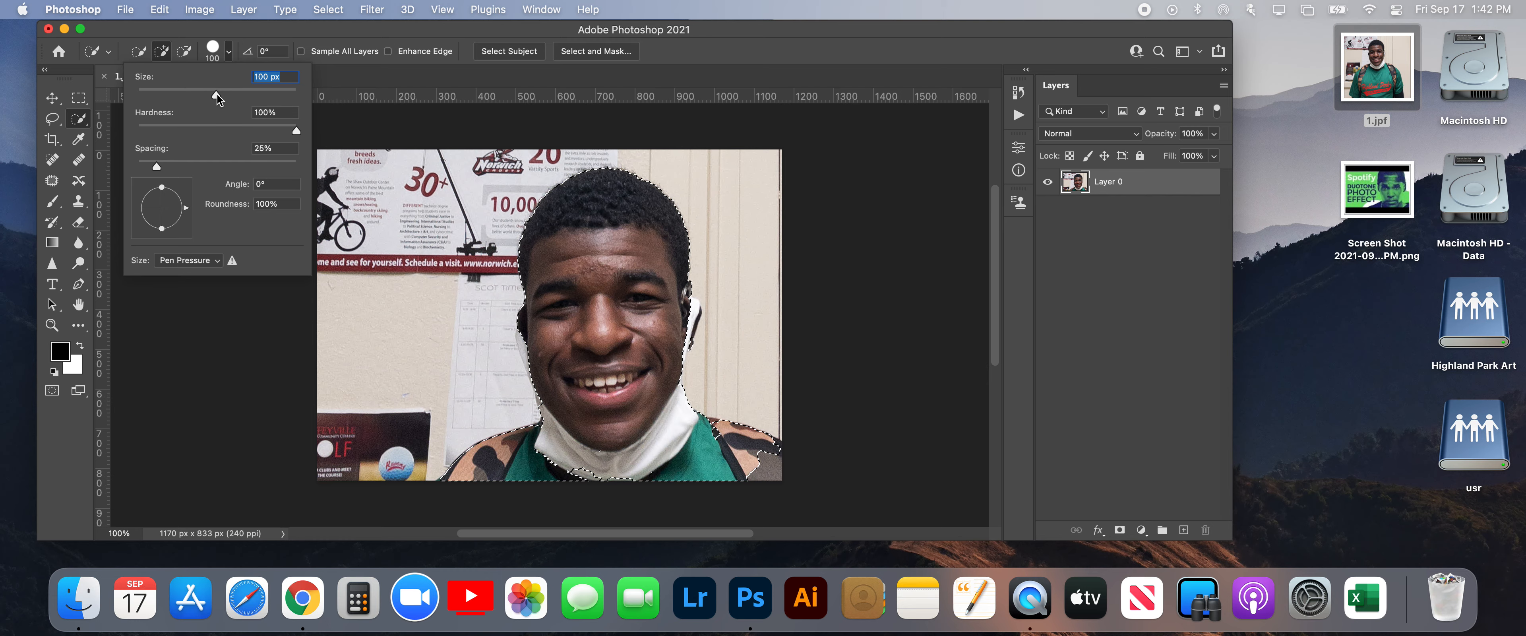
click(365, 32)
scroll(504, 398, down, 5)
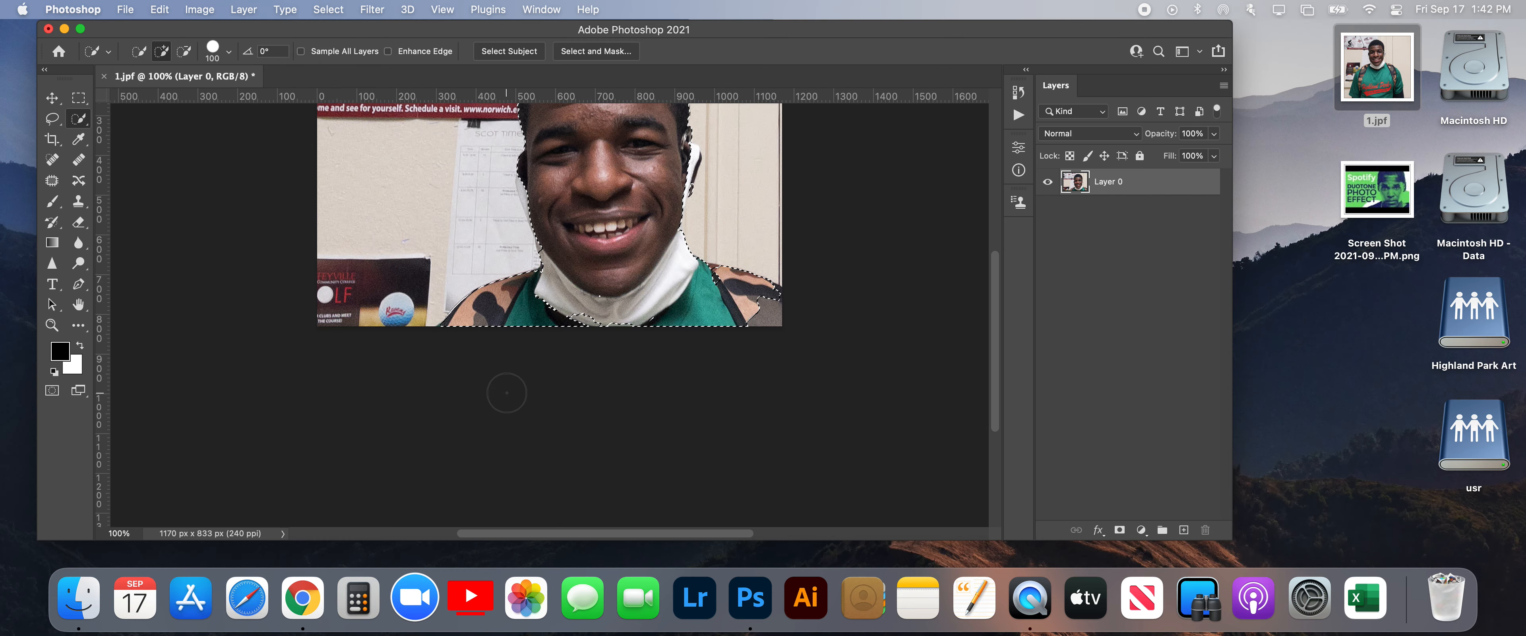
scroll(504, 398, left, 2)
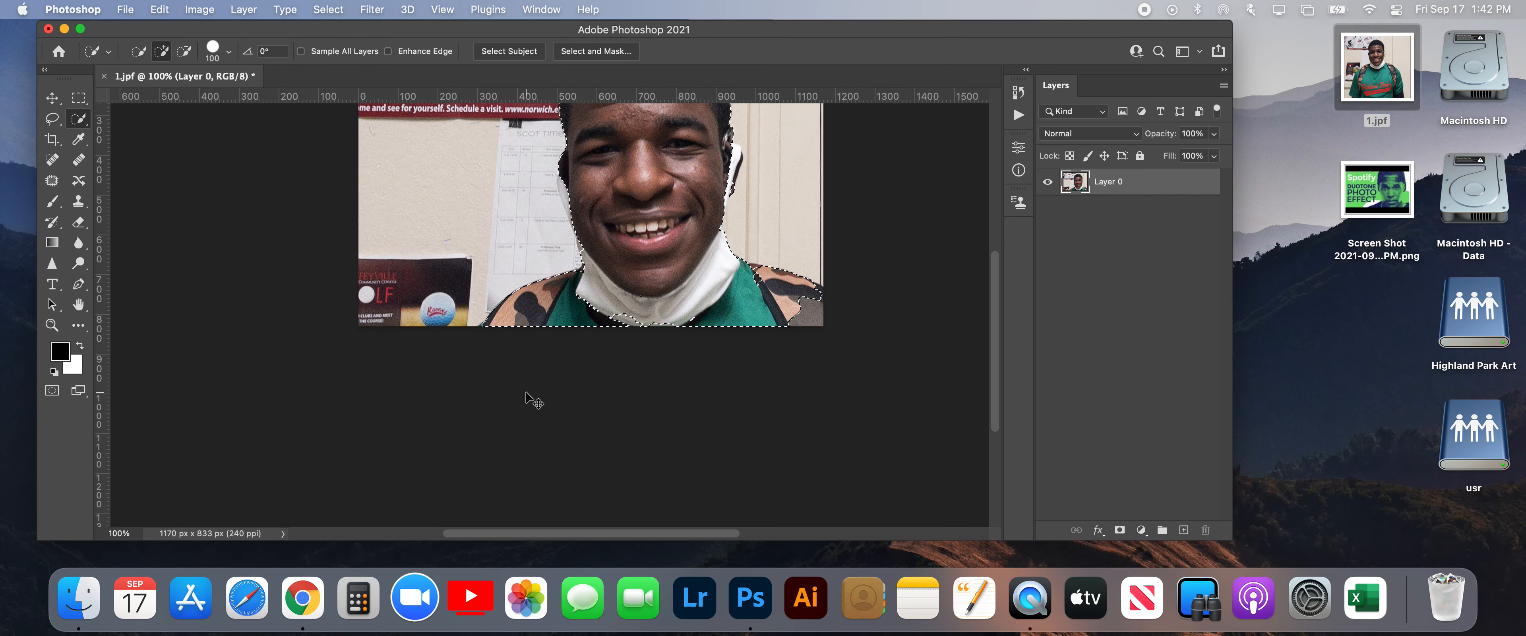
Step: Add the missing collar areas under the white mask and the remaining parts of both camouflage shoulders with Quick Selection at 200% zoom
key(super+plus)
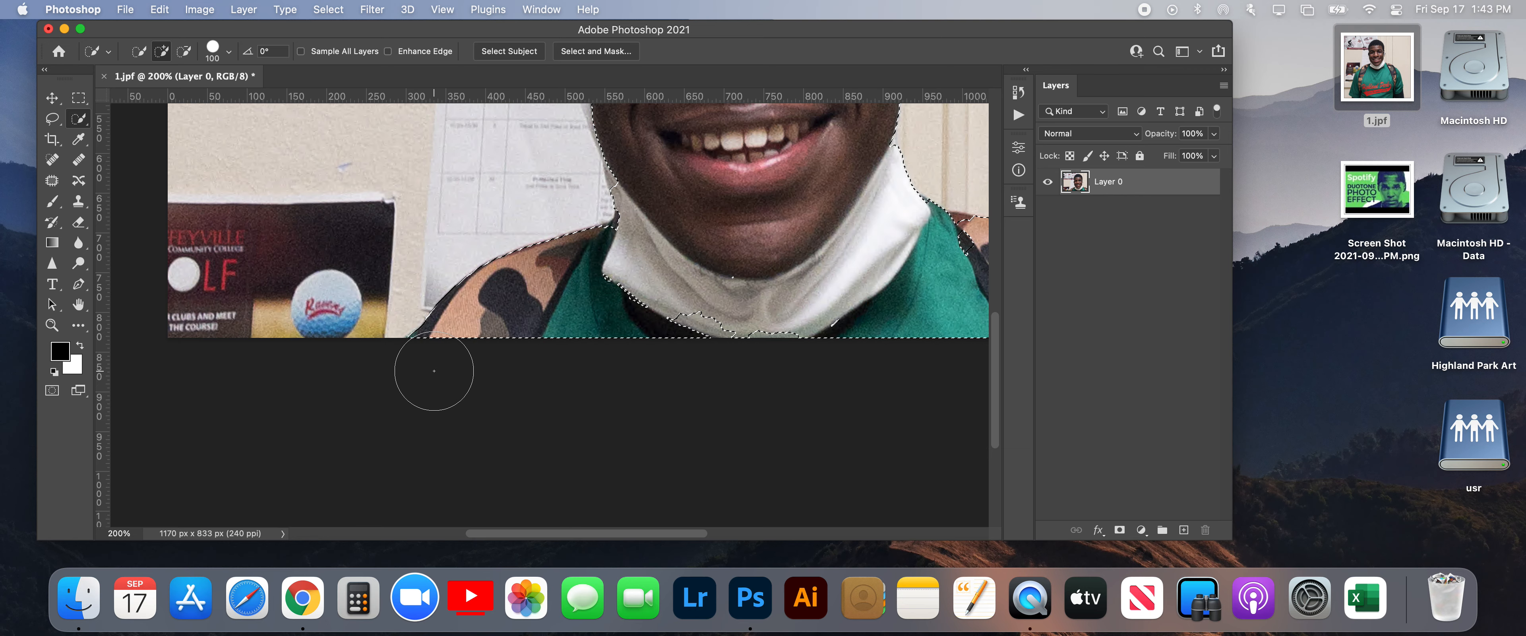
click(643, 254)
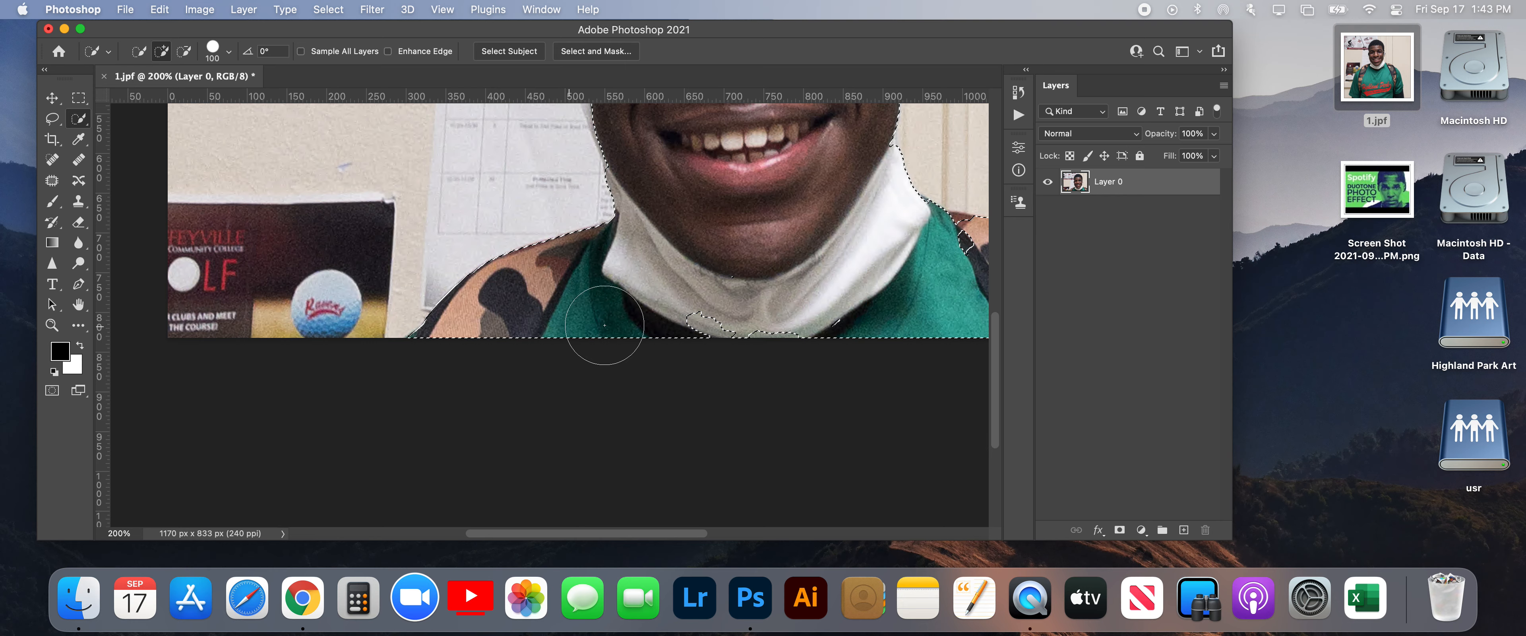
click(700, 320)
scroll(701, 324, right, 5)
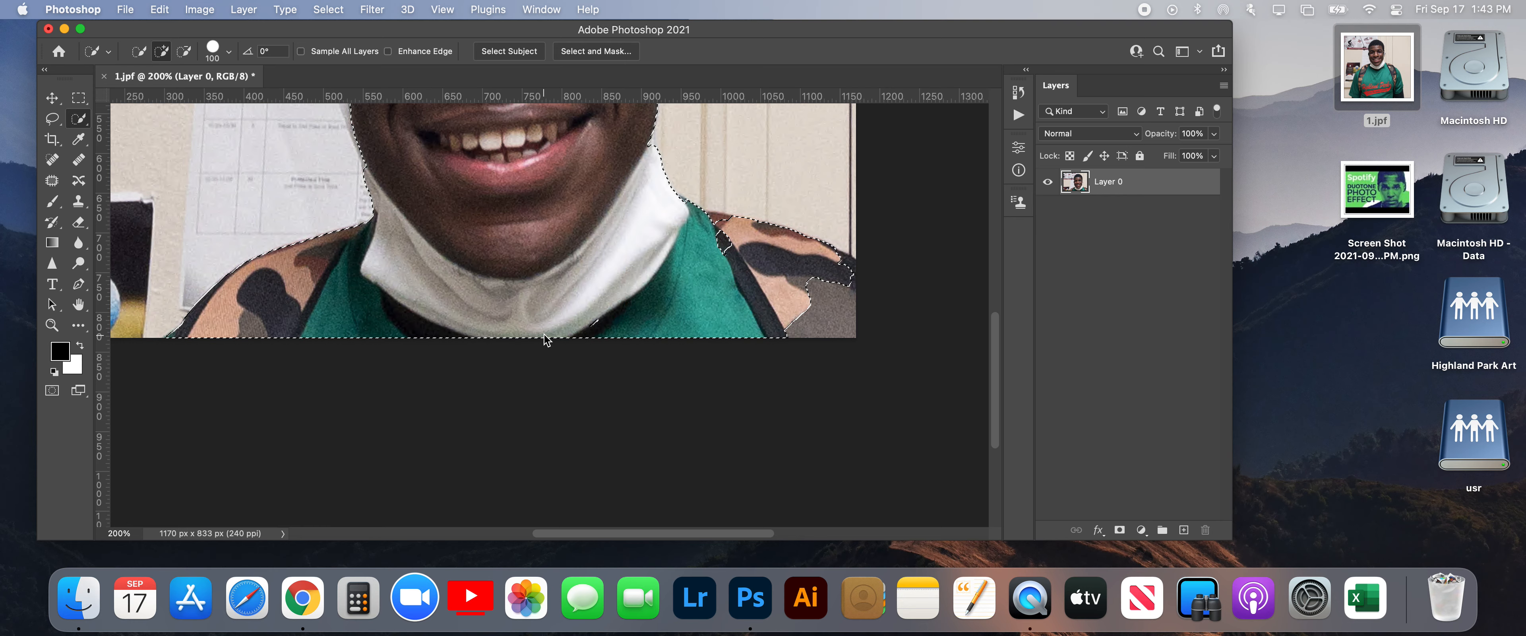
click(597, 323)
scroll(613, 323, right, 10)
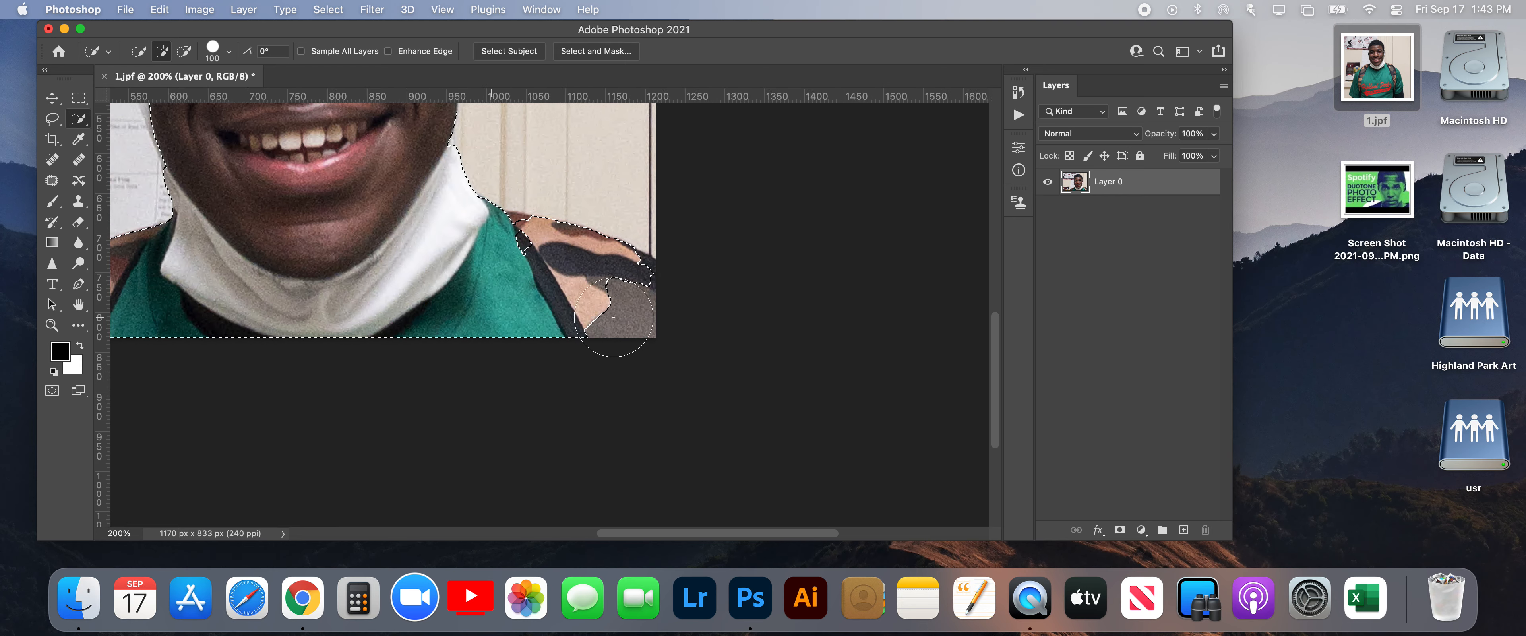
click(446, 332)
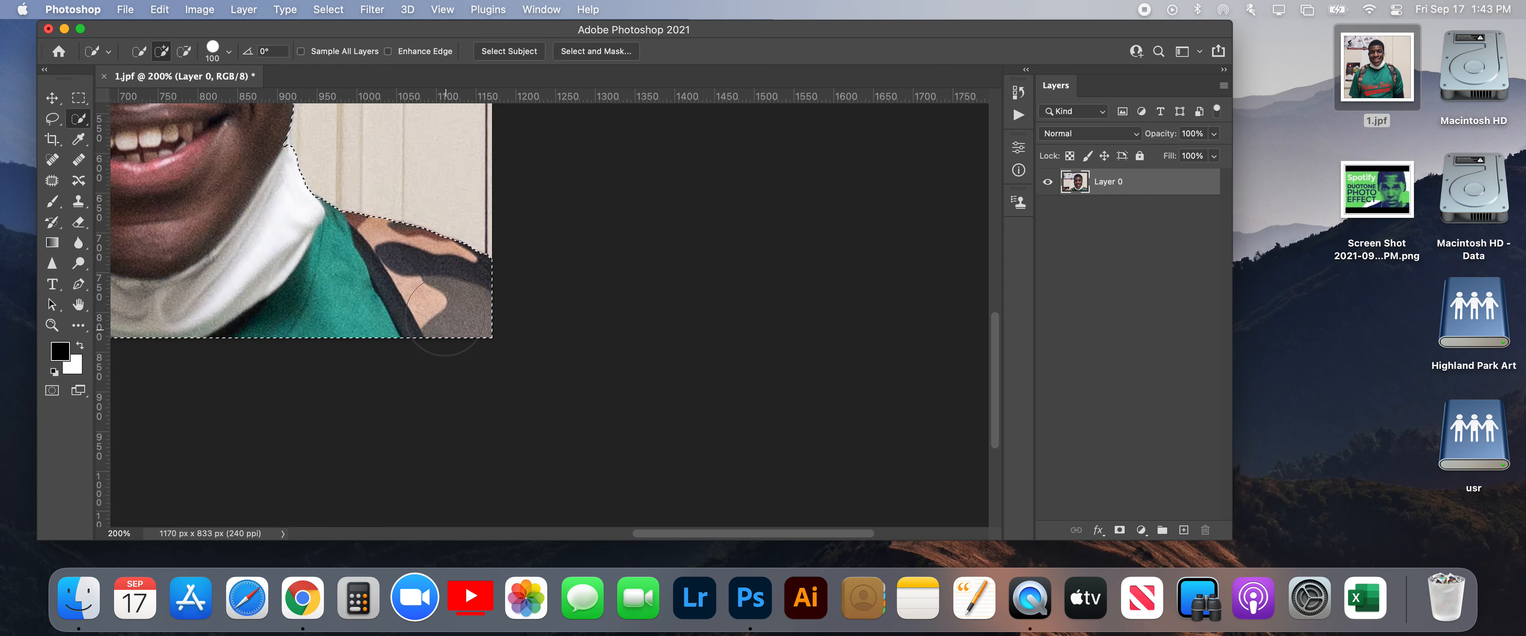
Step: Add the ear and white mask strap beside the man's cheek to the selection, and undo the unwanted stroke
scroll(349, 285, up, 3)
scroll(350, 285, left, 3)
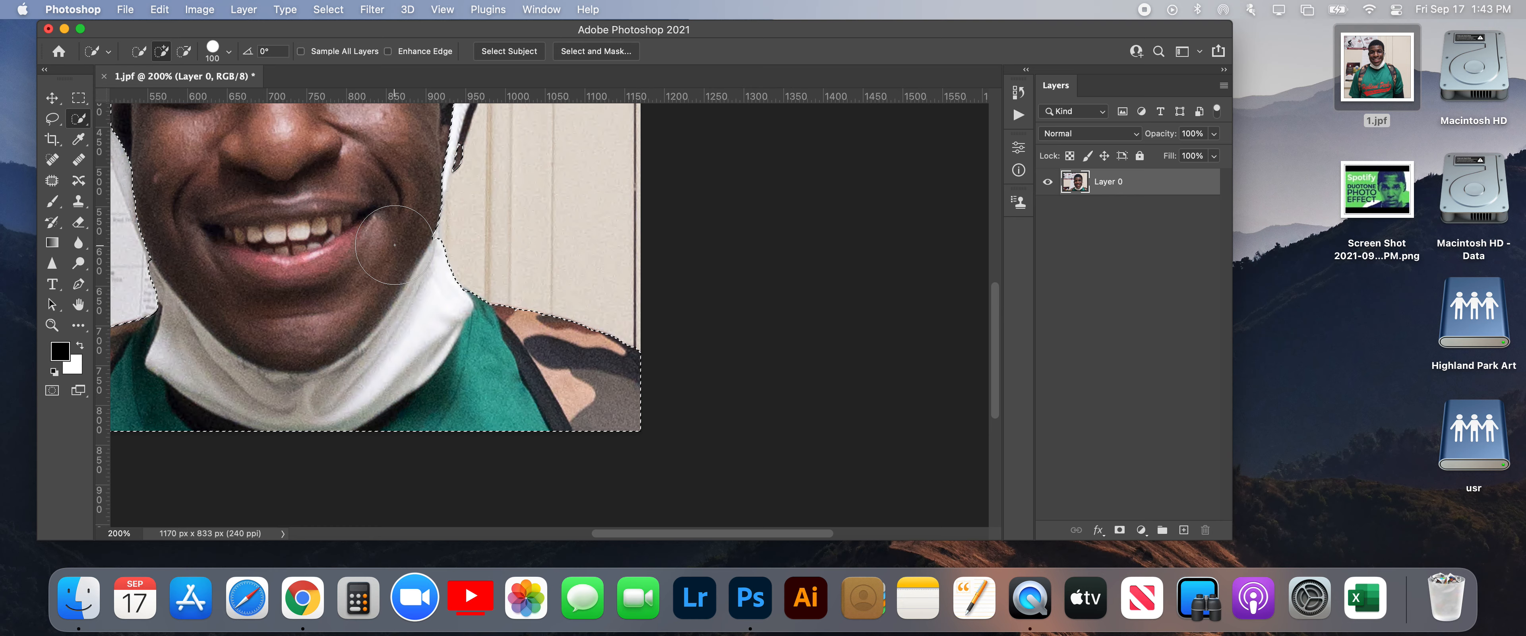
scroll(386, 252, up, 4)
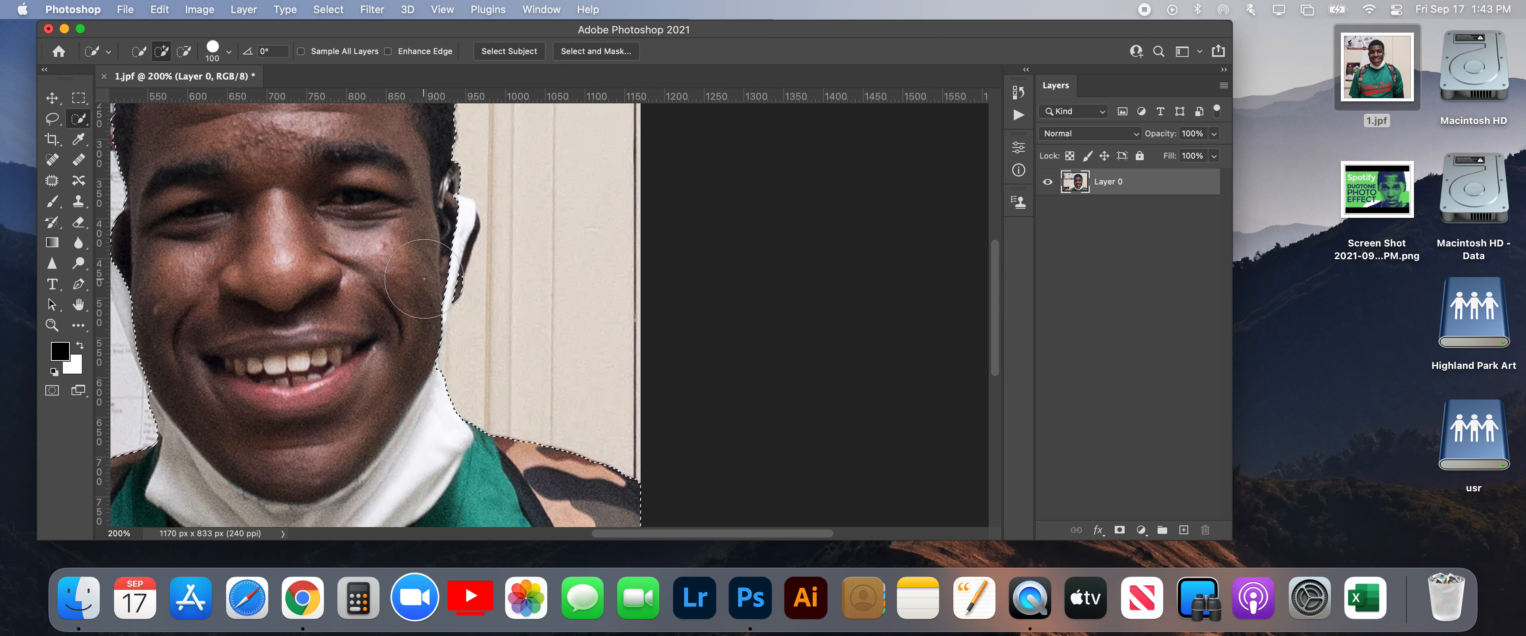
click(424, 278)
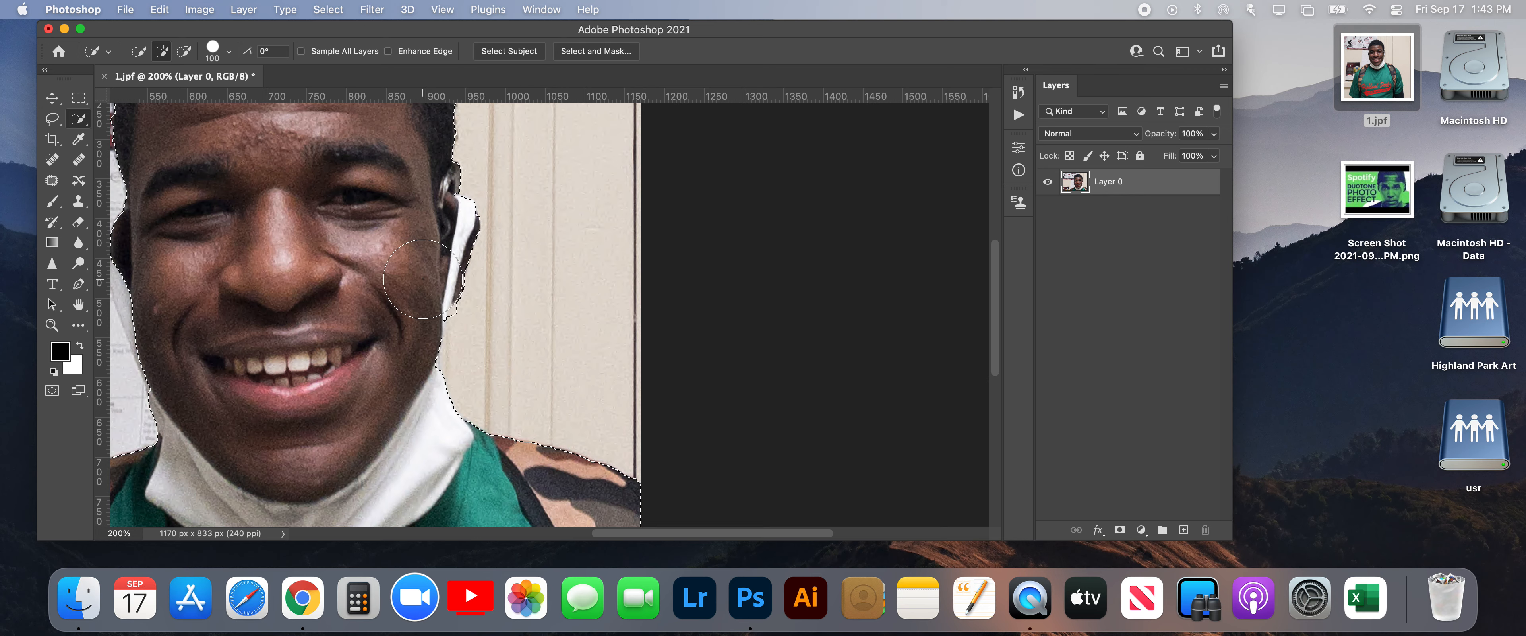
key(super+z)
Step: Check the selection edge around the head and set the Quick Selection brush size to 45 px
scroll(433, 224, up, 5)
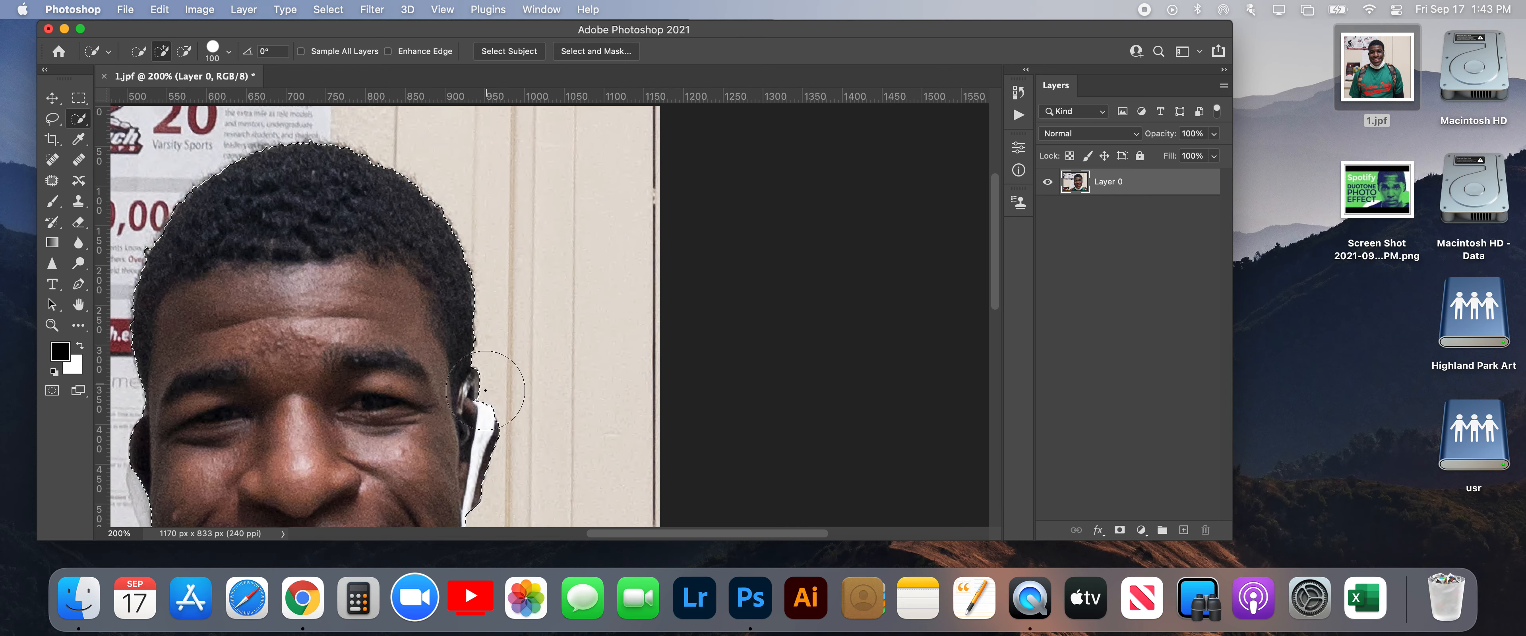
scroll(309, 204, left, 6)
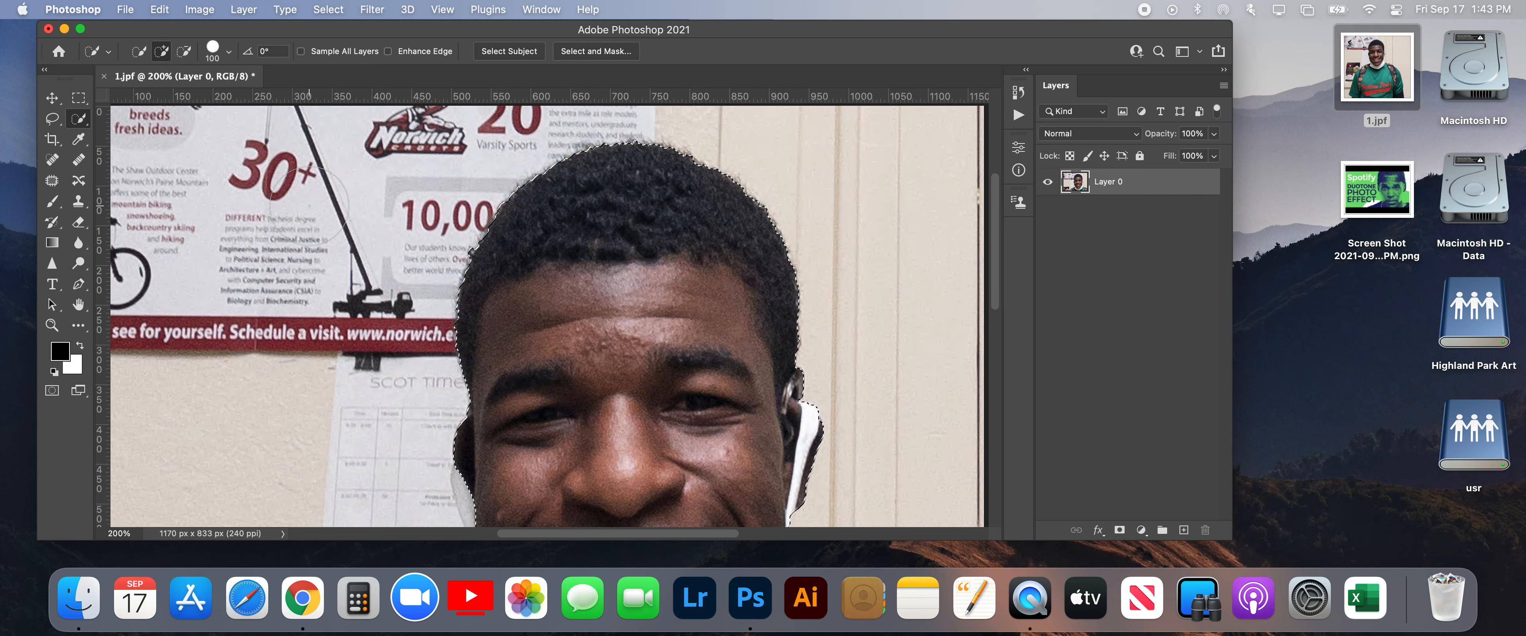
scroll(611, 333, down, 5)
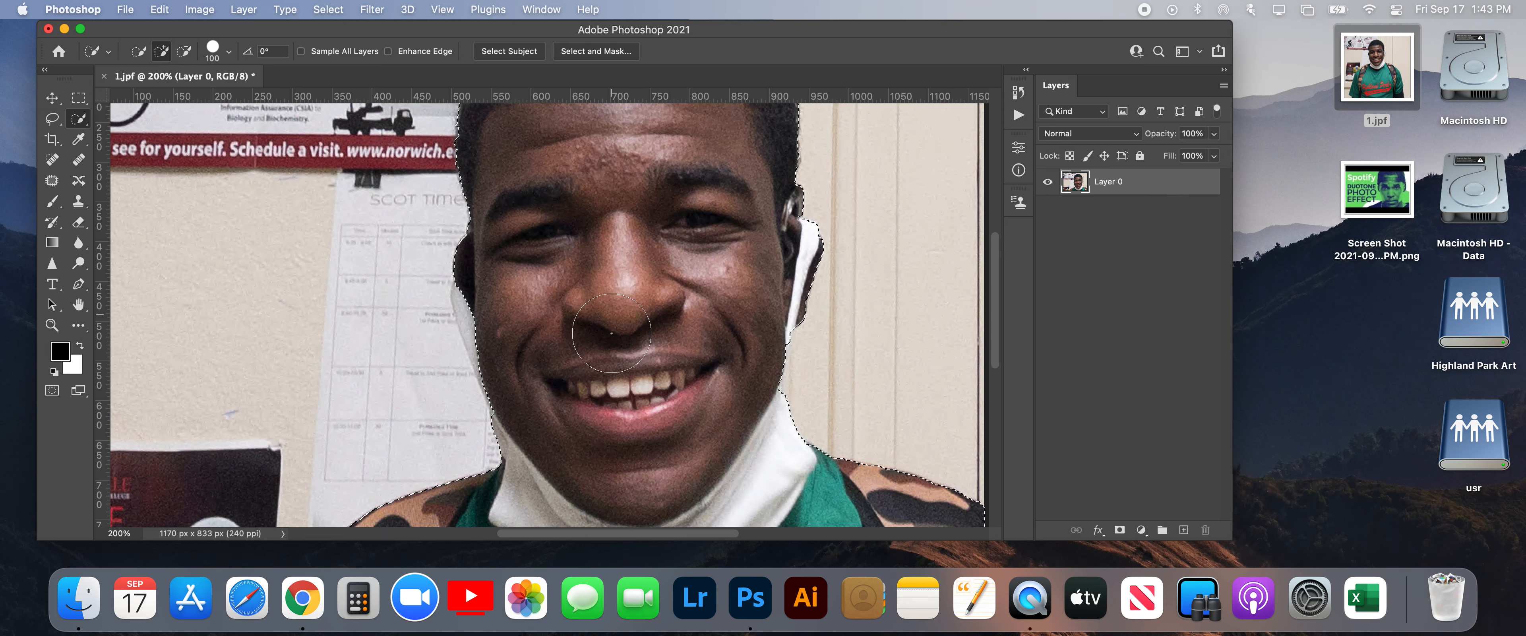
scroll(611, 333, down, 1)
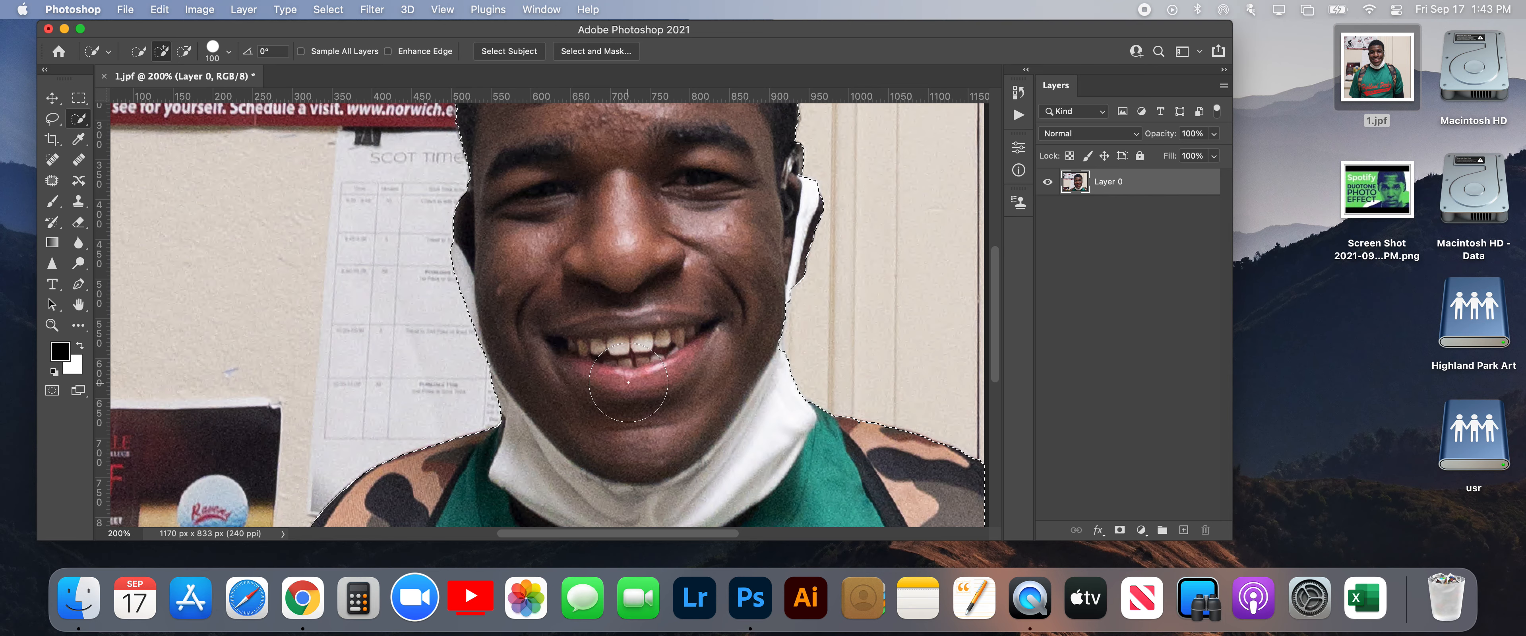
scroll(628, 385, down, 3)
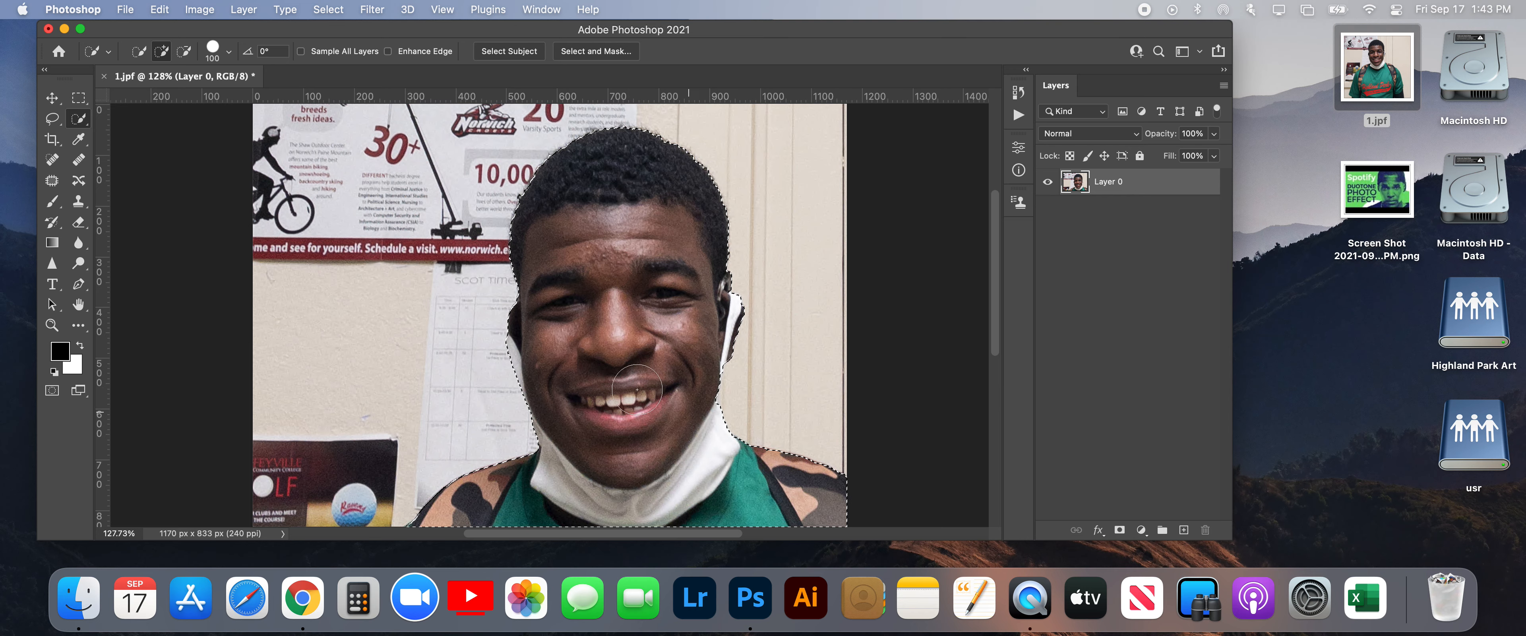
click(229, 51)
drag(205, 97, 173, 99)
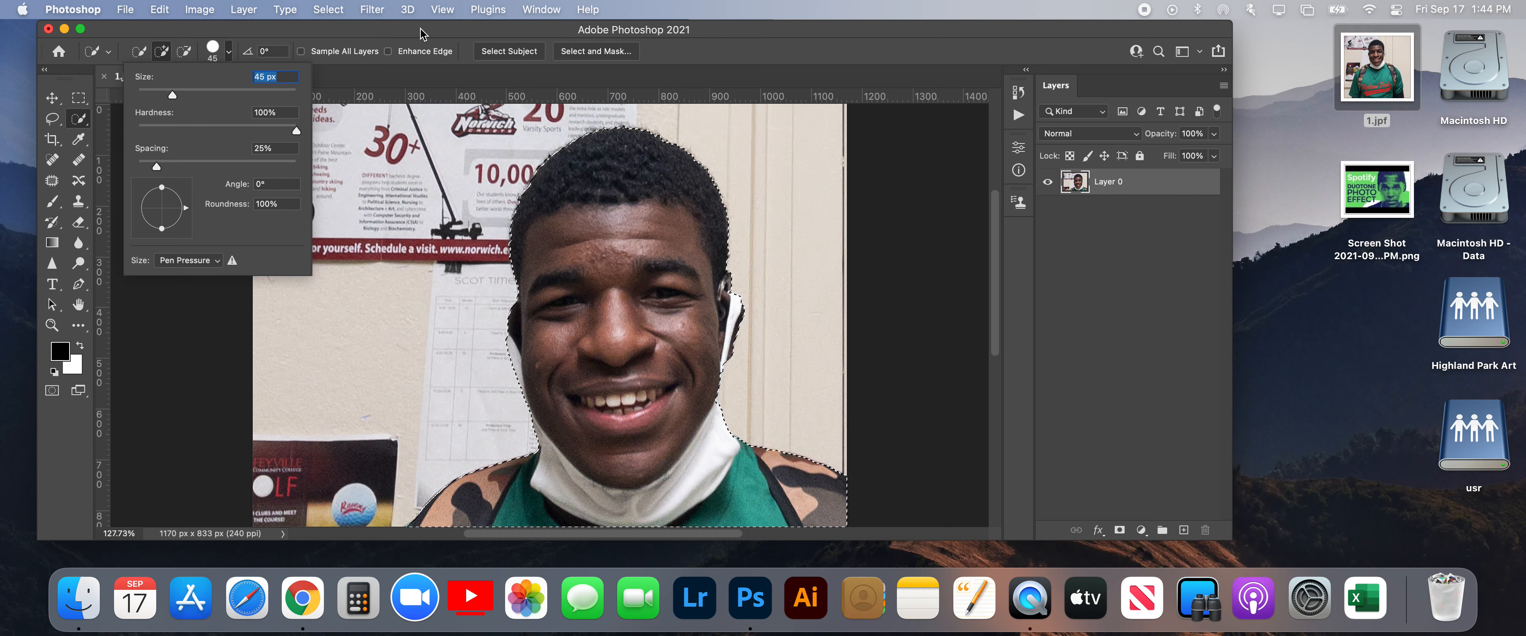
click(439, 30)
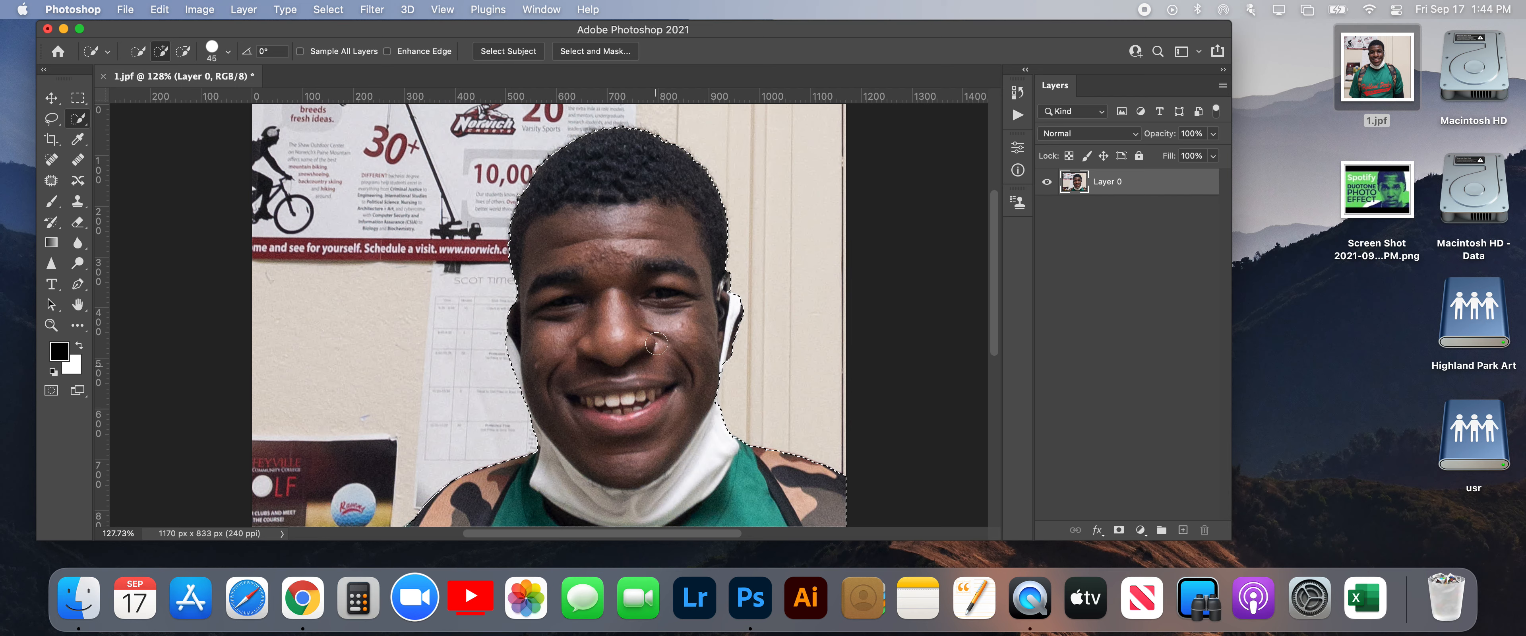
Step: Open the selection in Select and Mask and enable Smart Radius with an edge detection radius of 2 px
click(608, 52)
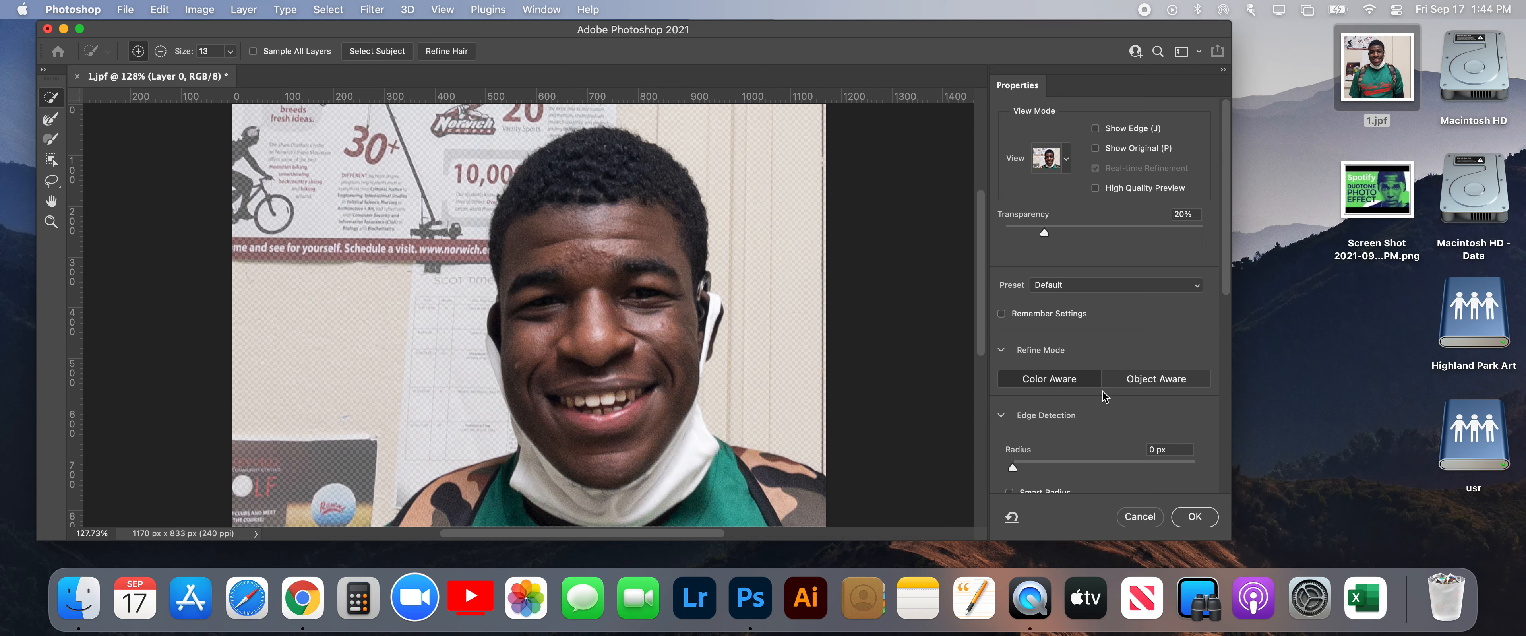
scroll(1102, 390, down, 5)
scroll(1102, 389, up, 2)
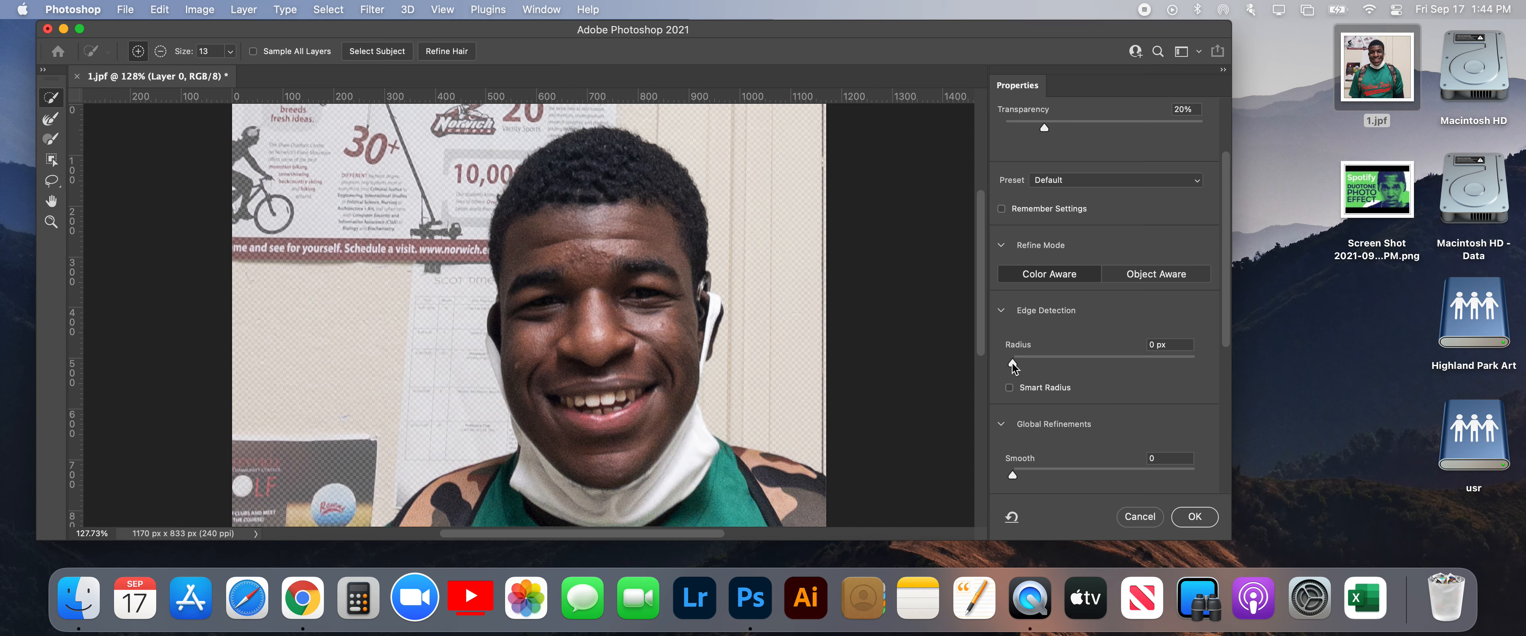
click(1010, 388)
drag(1013, 364, 1037, 367)
Step: Set the edge detection radius to 4 px and raise the preview transparency to 100%
scroll(605, 256, down, 10)
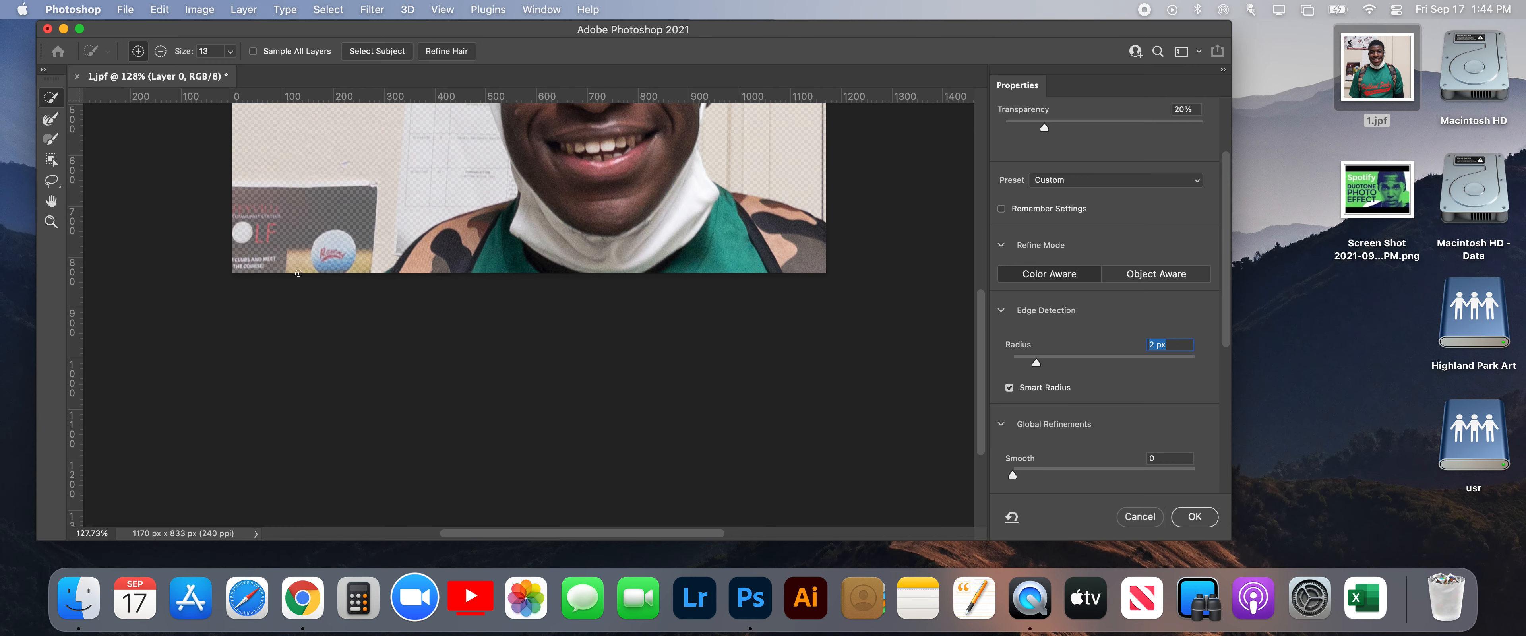
scroll(284, 280, up, 20)
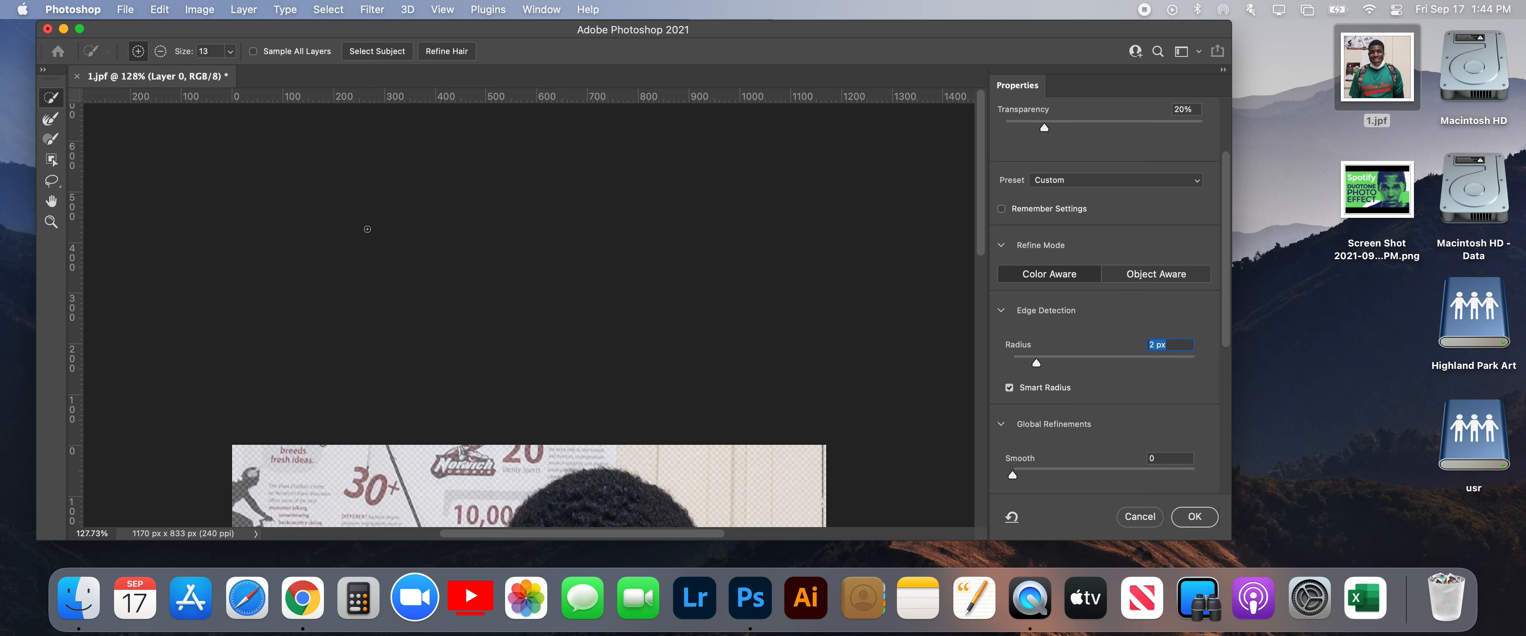
scroll(367, 229, down, 5)
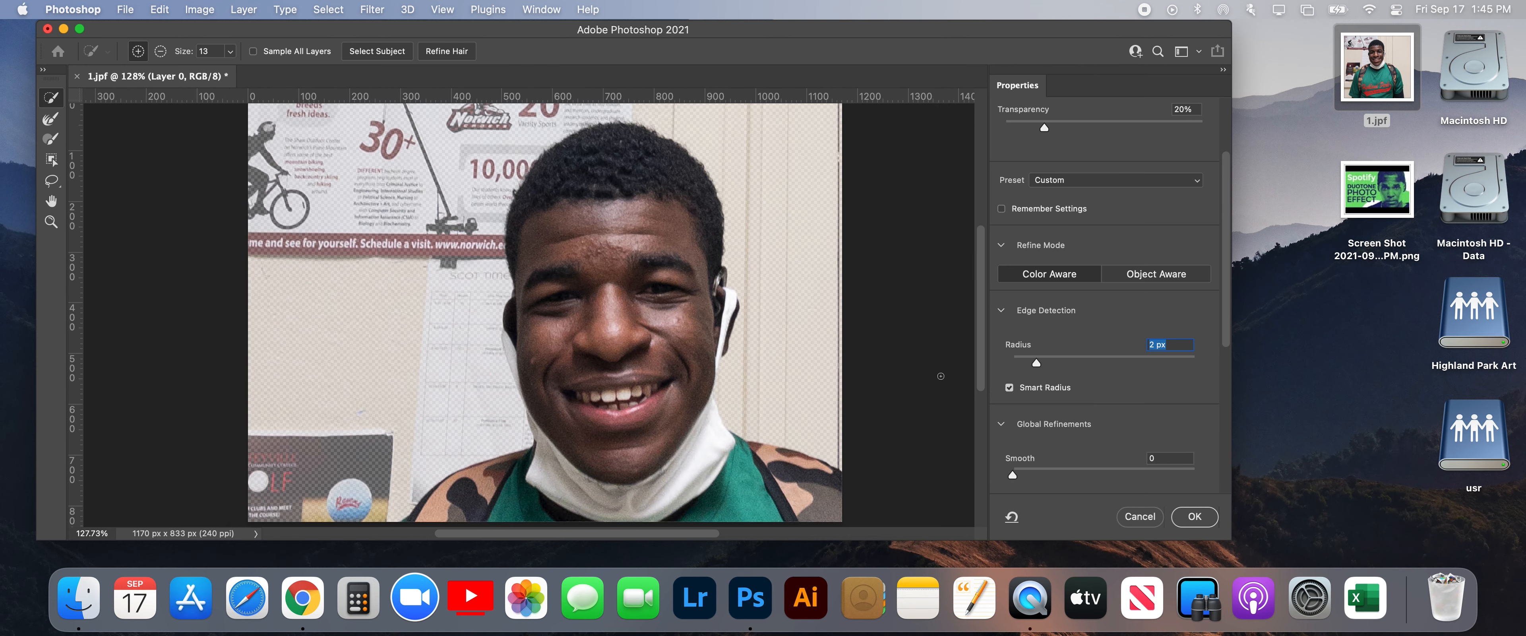
click(1037, 364)
drag(1039, 367, 1048, 364)
click(1153, 345)
key(BackSpace)
text(4)
scroll(1096, 289, up, 3)
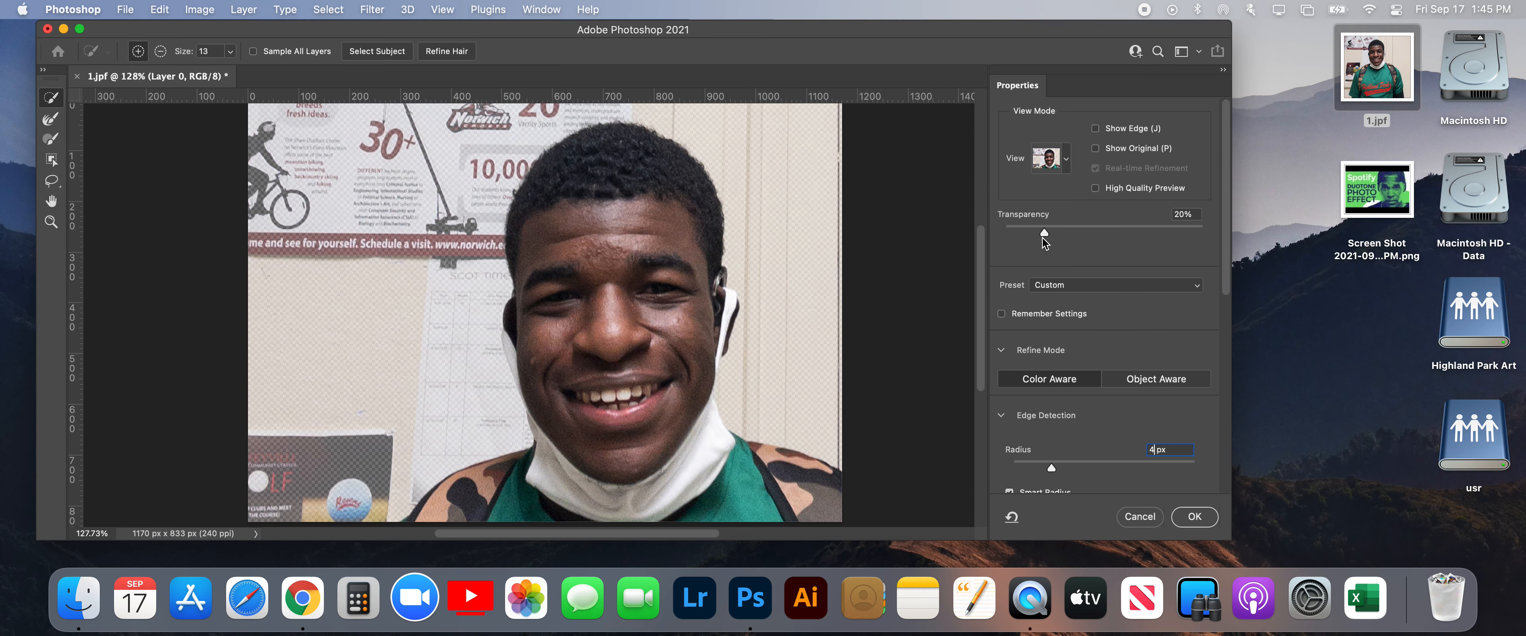
drag(1043, 232, 1205, 248)
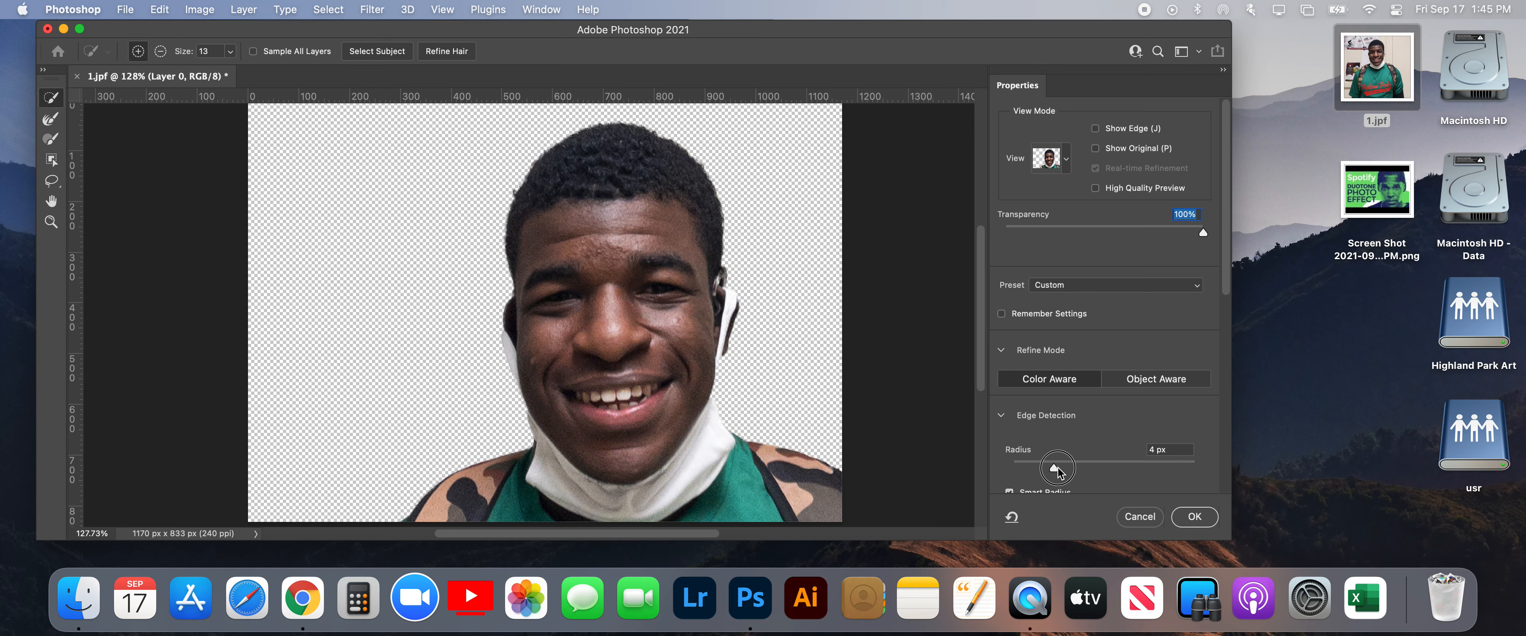
Step: Set the edge detection radius to 15 px and turn on Show Edge to display the refinement area
drag(1052, 467, 1095, 474)
click(1096, 131)
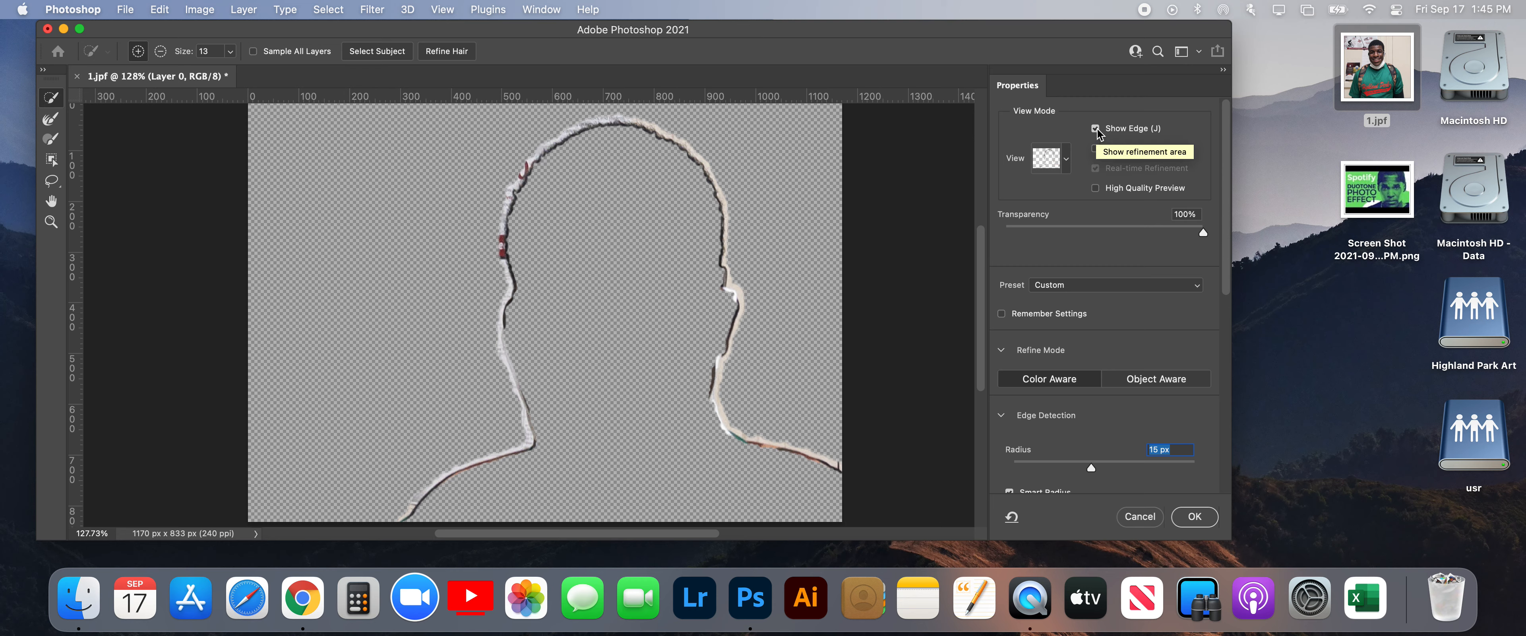
click(1096, 129)
click(1096, 129)
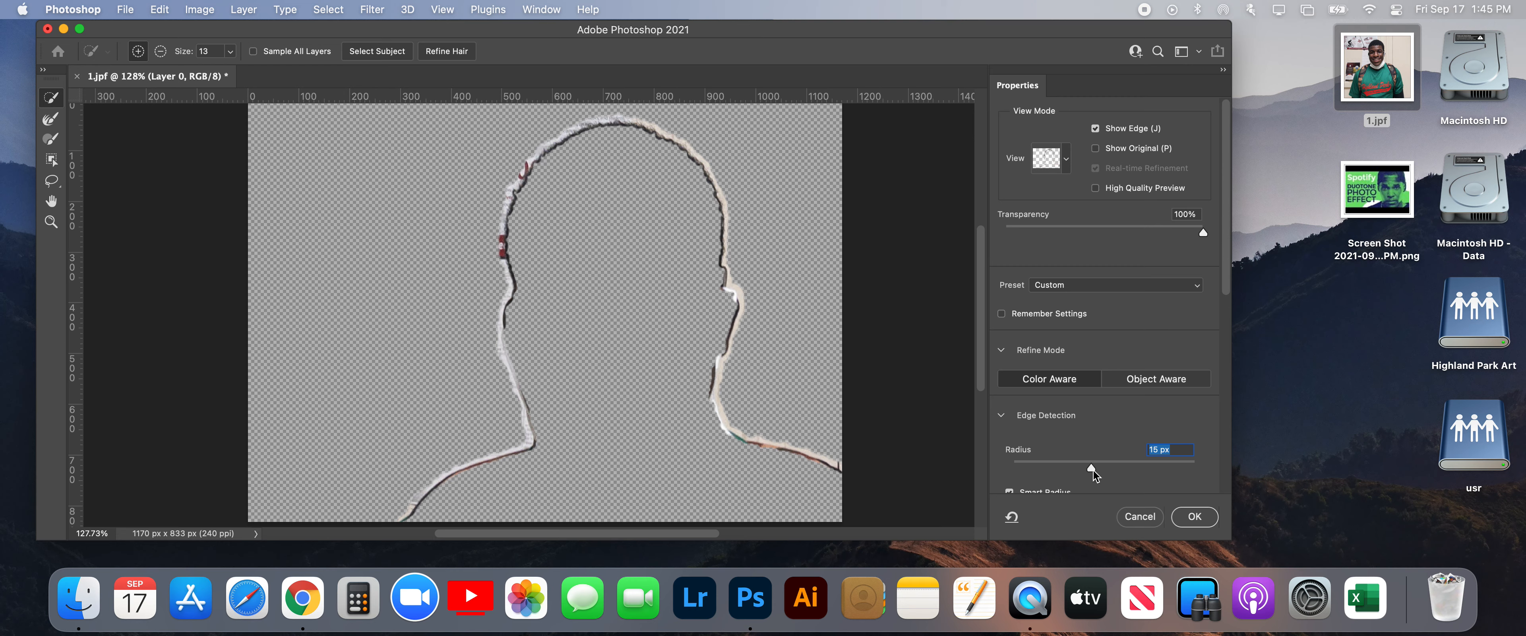
Step: Reset the edge detection radius to 4 px while the refinement edge is displayed
drag(1091, 467, 1028, 471)
click(1155, 449)
drag(1163, 449, 1138, 449)
click(1155, 450)
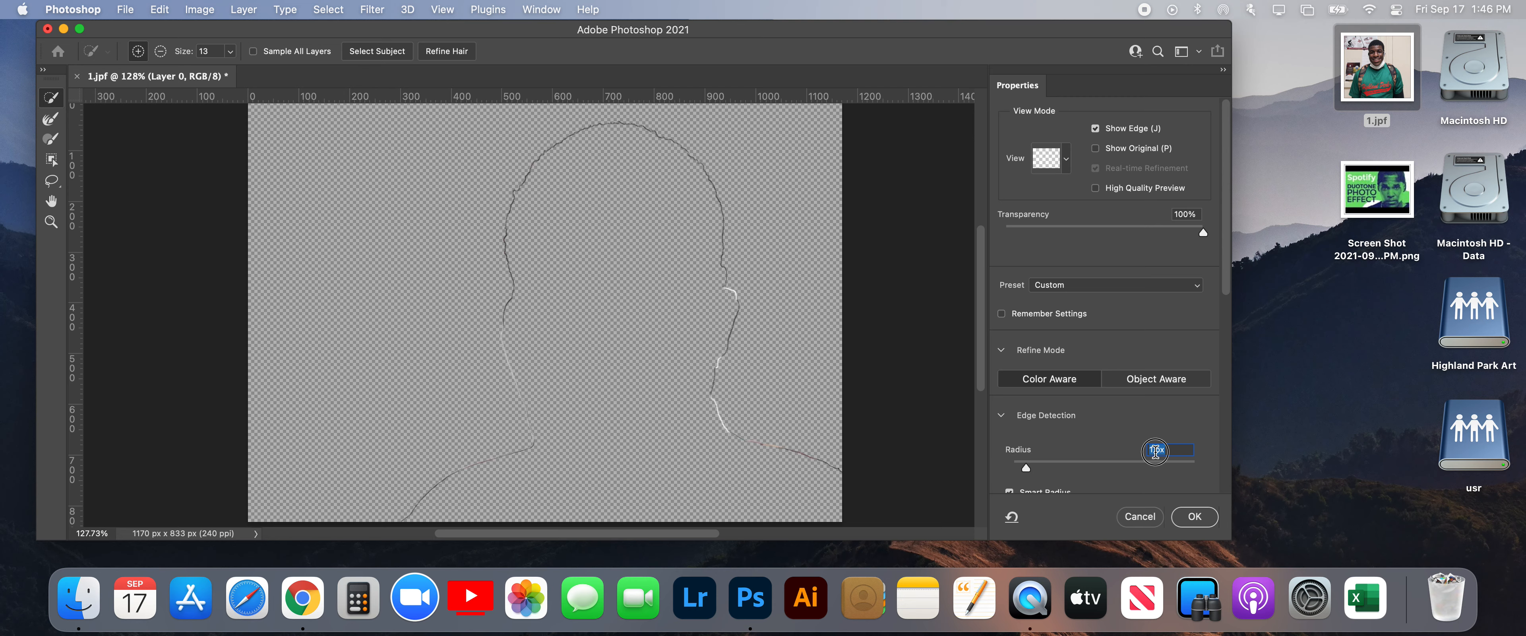
key(BackSpace)
text(4)
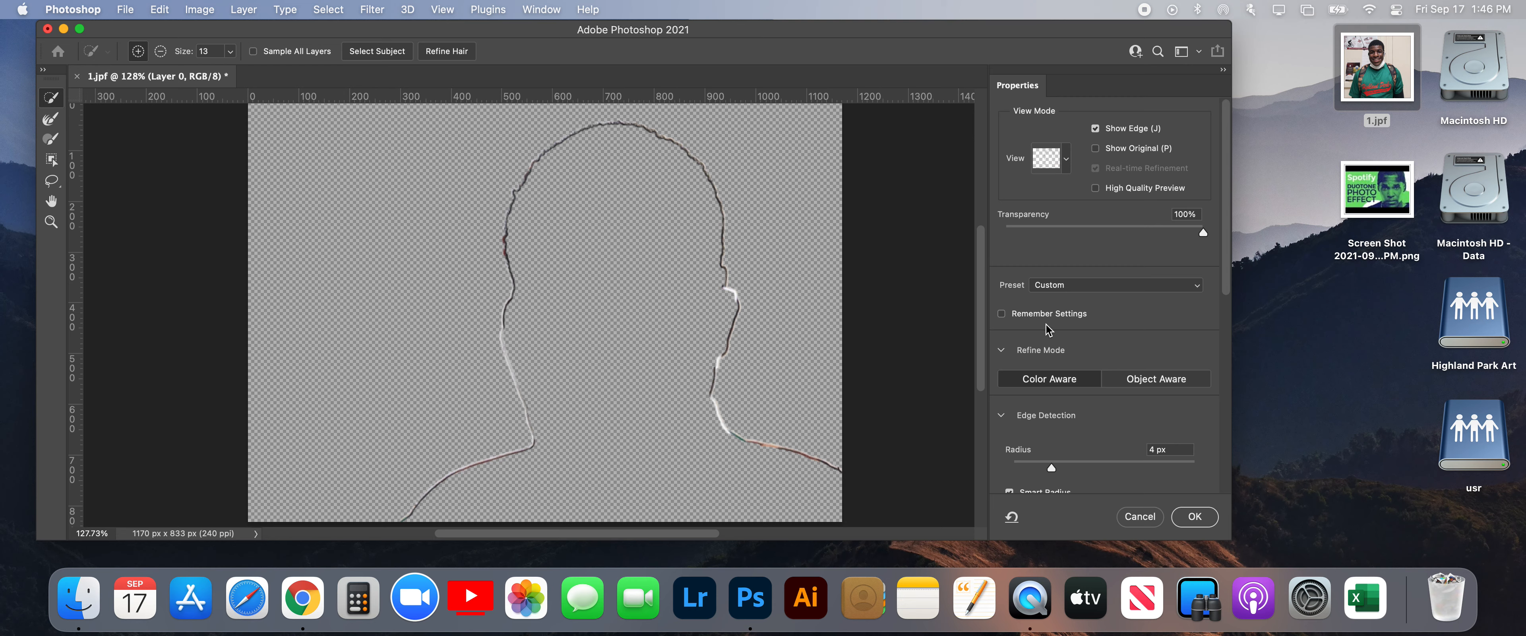
scroll(1038, 340, down, 3)
click(1132, 266)
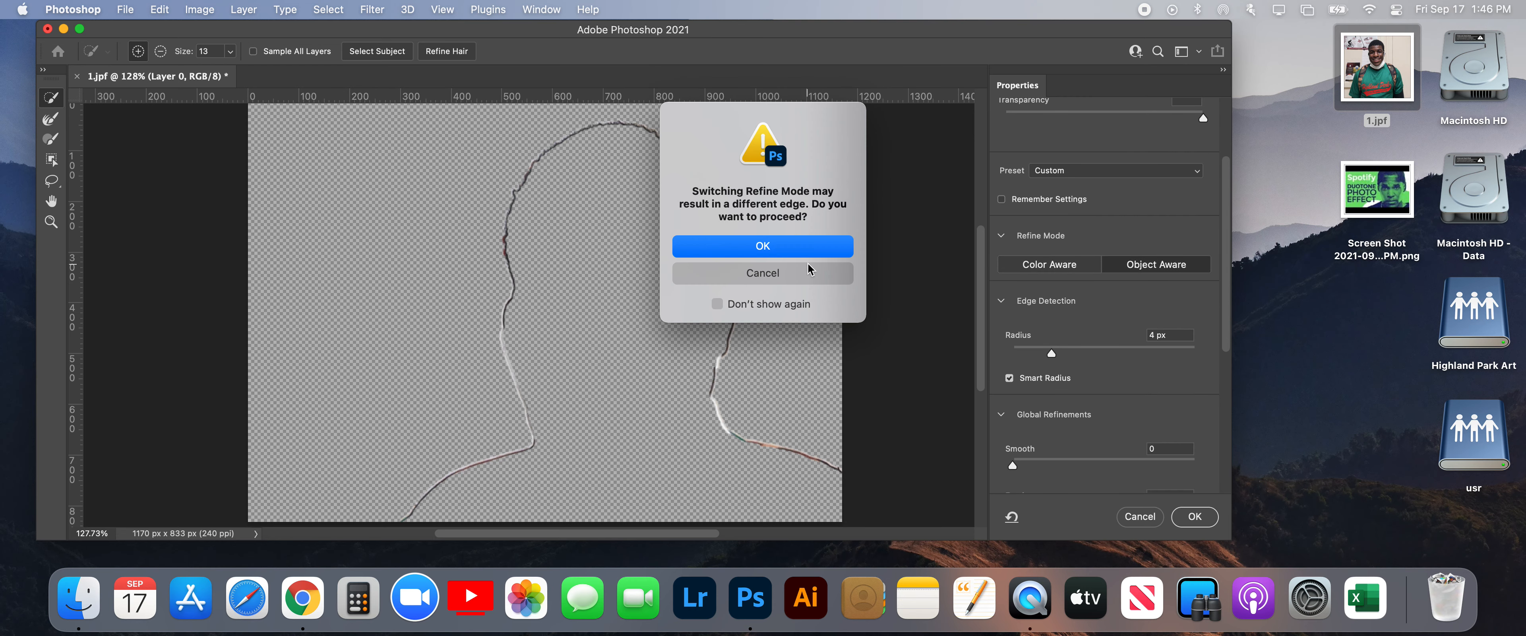
click(752, 277)
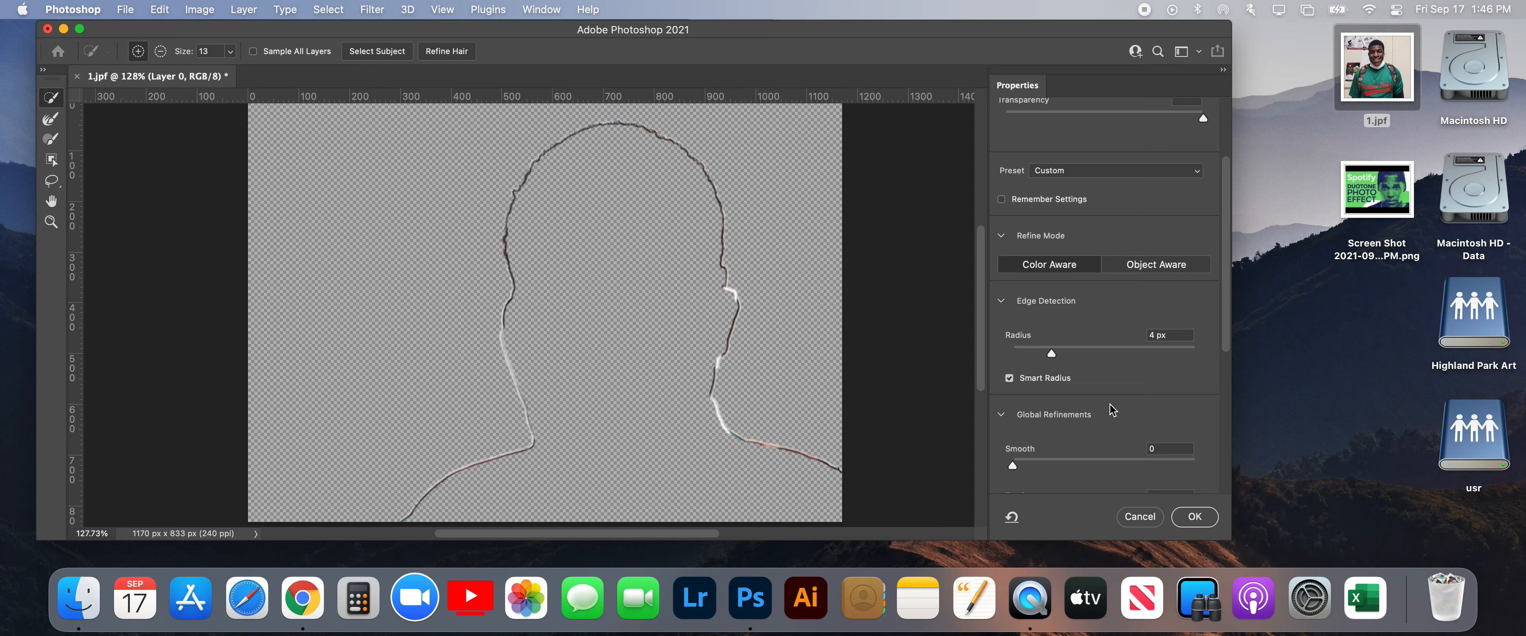
Step: Set the global refinements to Smooth 15 and Feather 1.0 px, keeping Contrast at 0%
scroll(1120, 406, down, 5)
scroll(1119, 405, down, 2)
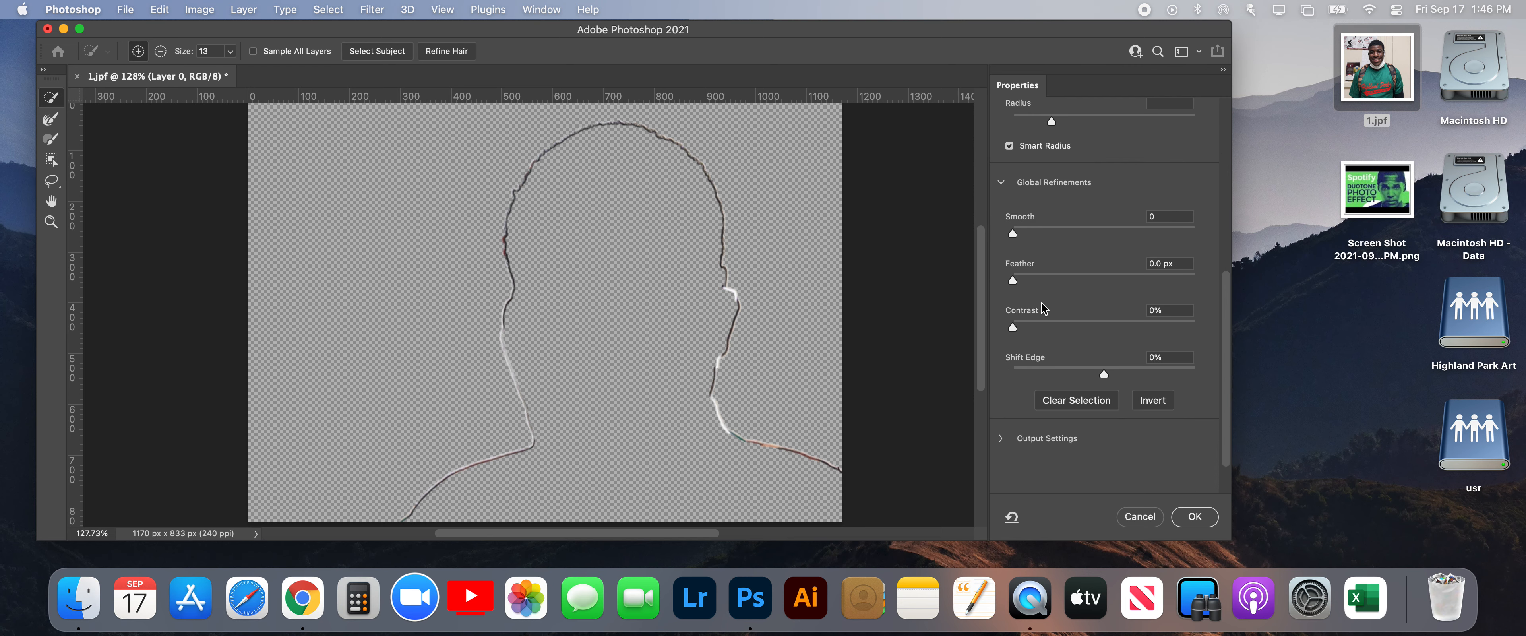
drag(1012, 232, 1031, 235)
drag(1035, 237, 1043, 238)
drag(1014, 282, 1023, 282)
mouse_move(1014, 331)
mouse_down()
mouse_move(1072, 331)
mouse_move(1011, 328)
mouse_up()
scroll(1075, 442, down, 1)
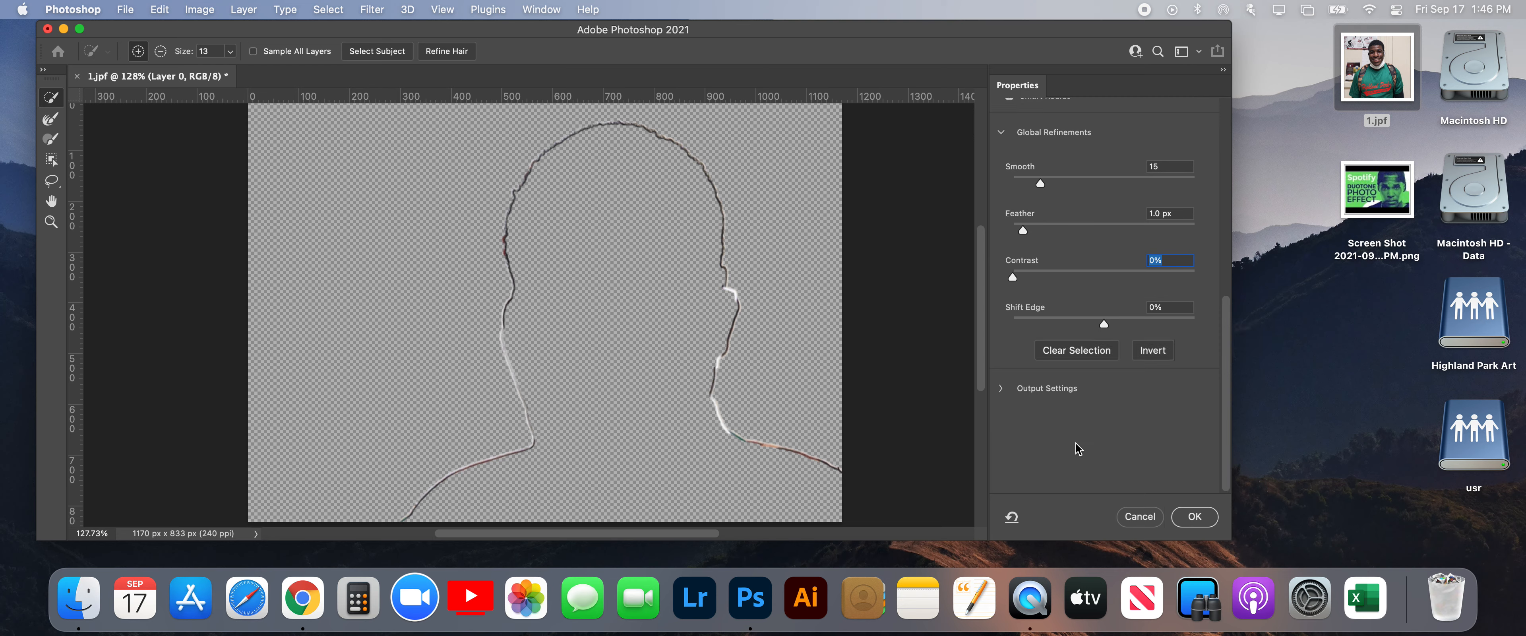
Step: Review the Select and Mask settings and apply them to the selection around the man
scroll(1121, 429, up, 5)
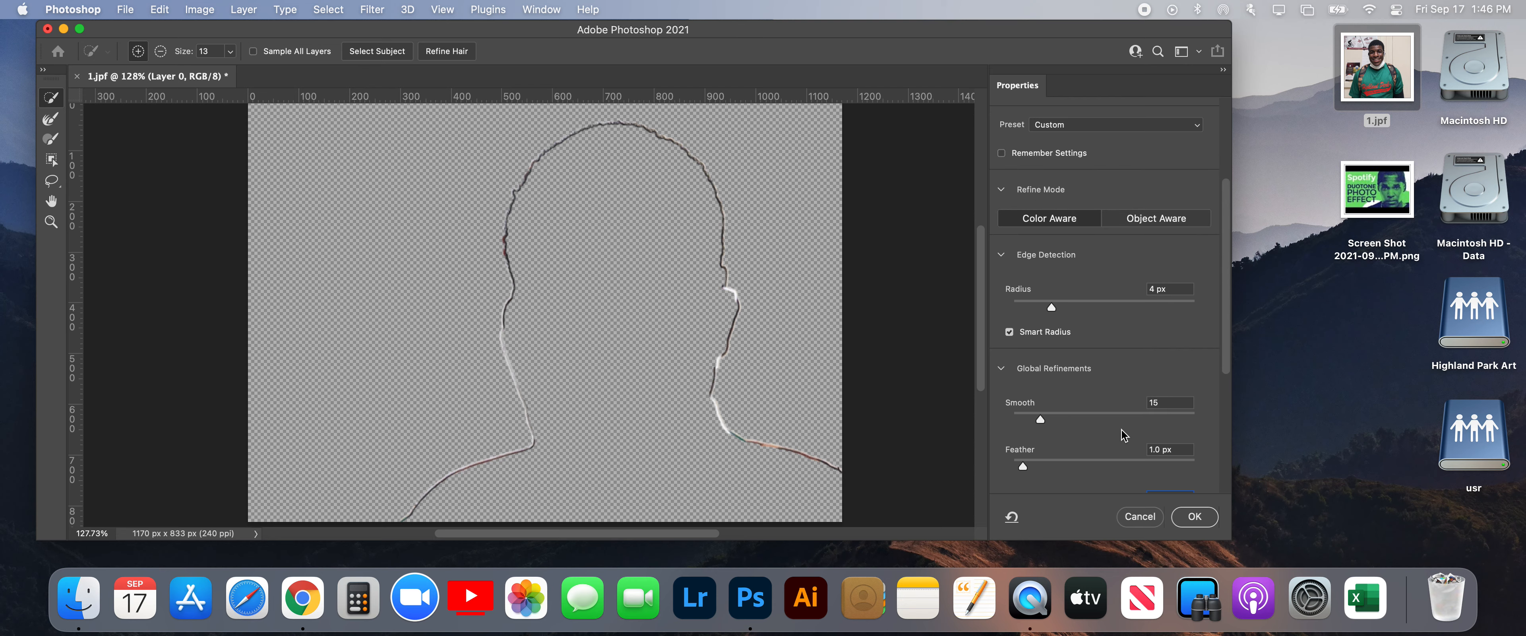
scroll(1121, 430, up, 3)
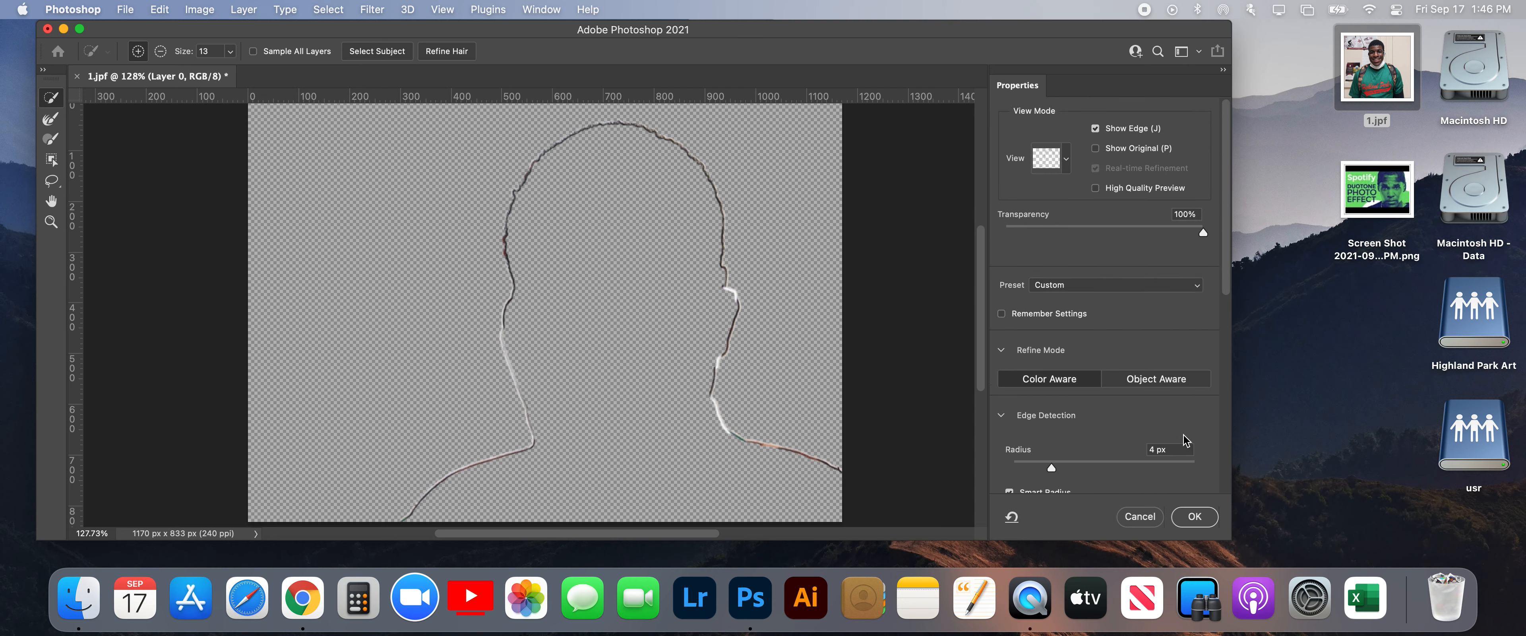
scroll(1147, 435, down, 8)
scroll(1147, 434, down, 2)
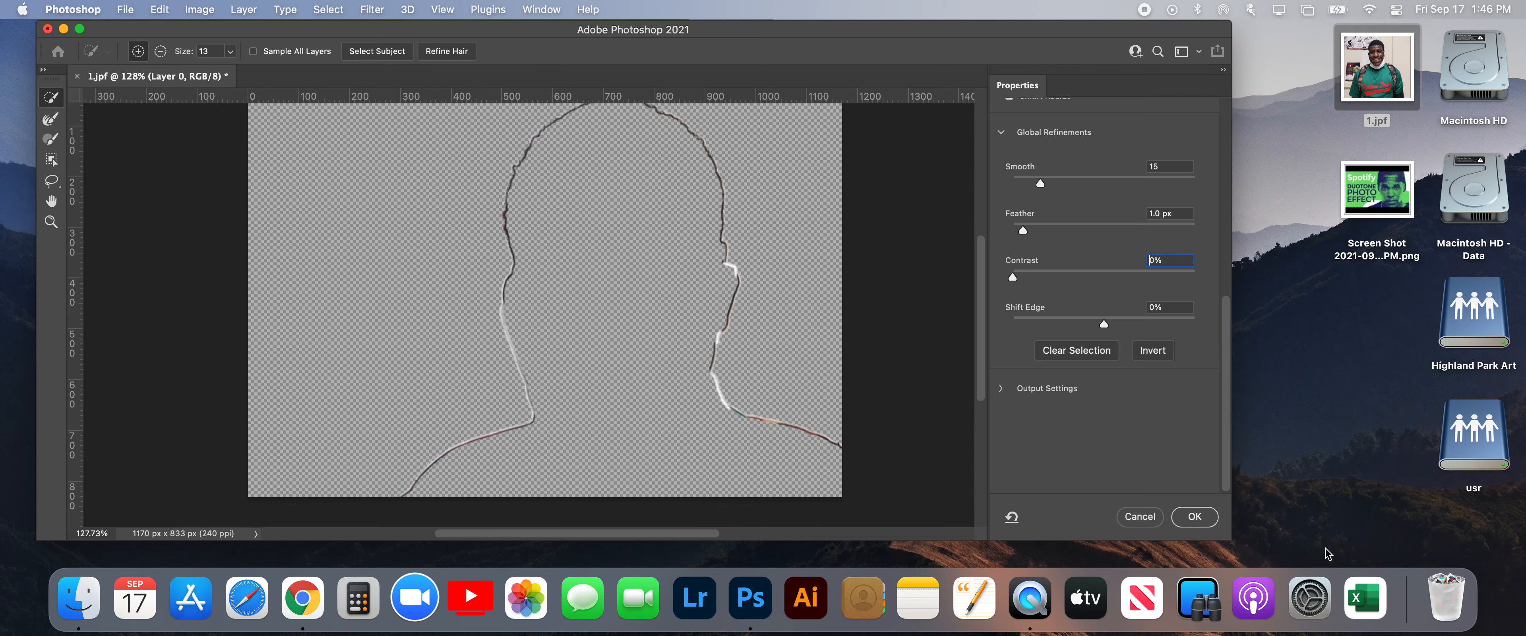
click(1195, 518)
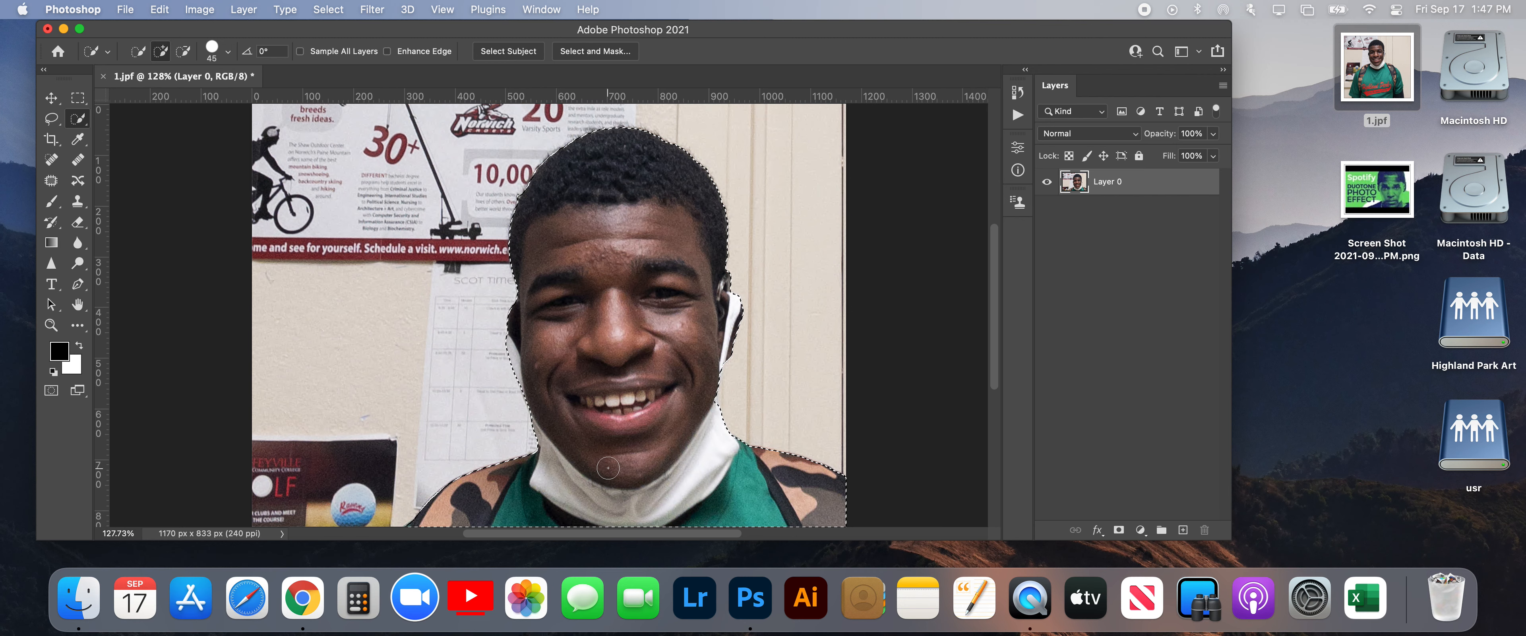
Step: Invert the selection around the man and delete the background from the photo layer
click(328, 10)
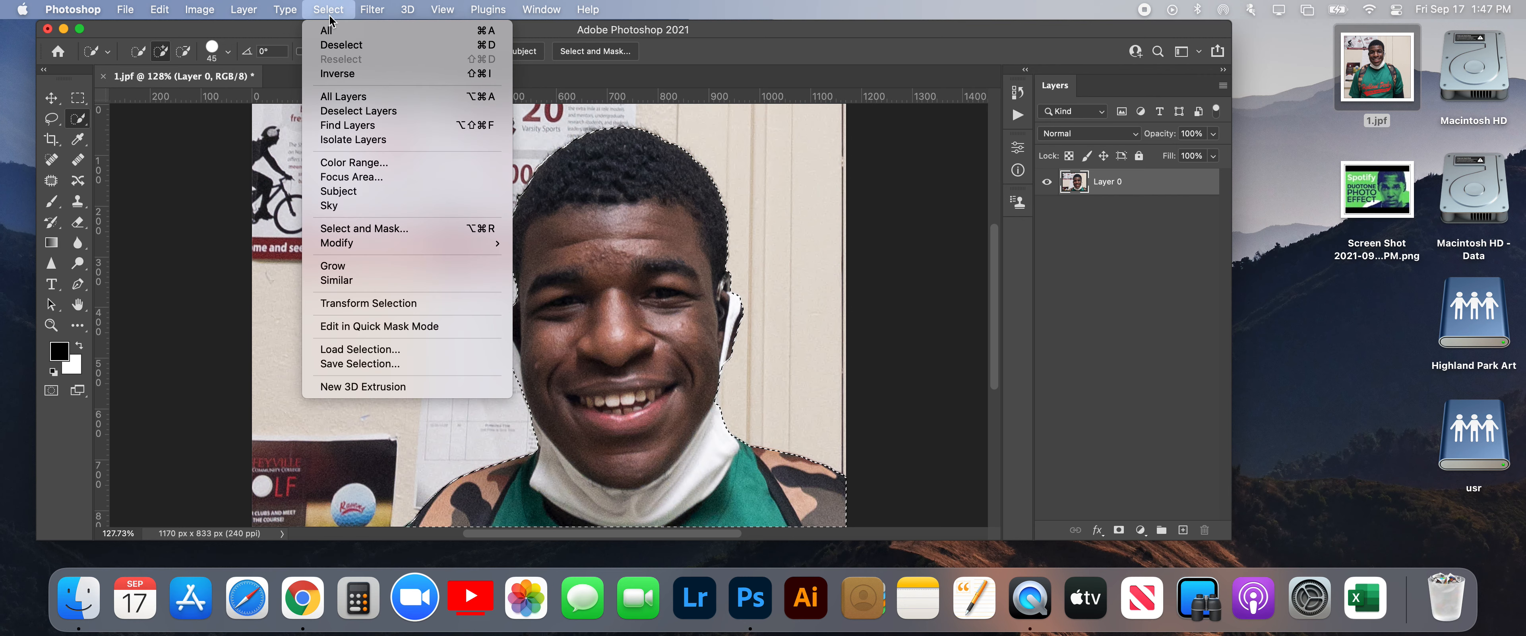
click(354, 74)
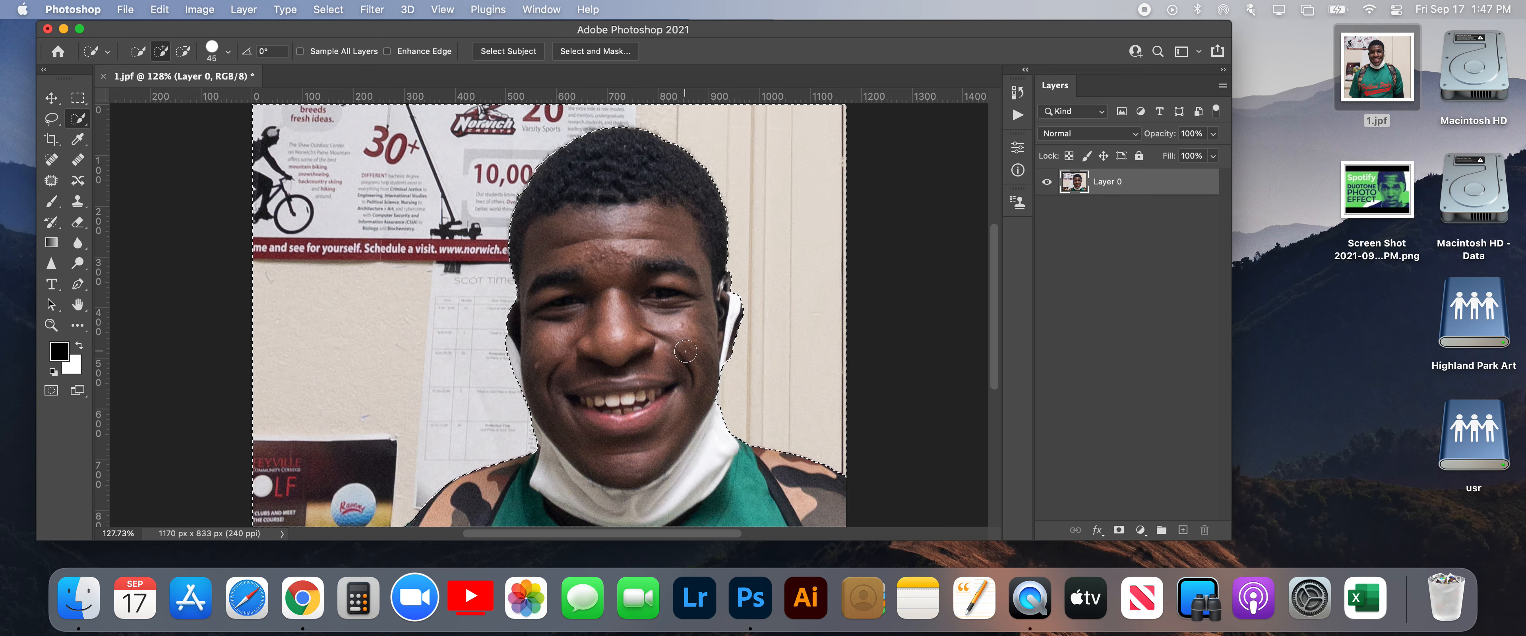
key(BackSpace)
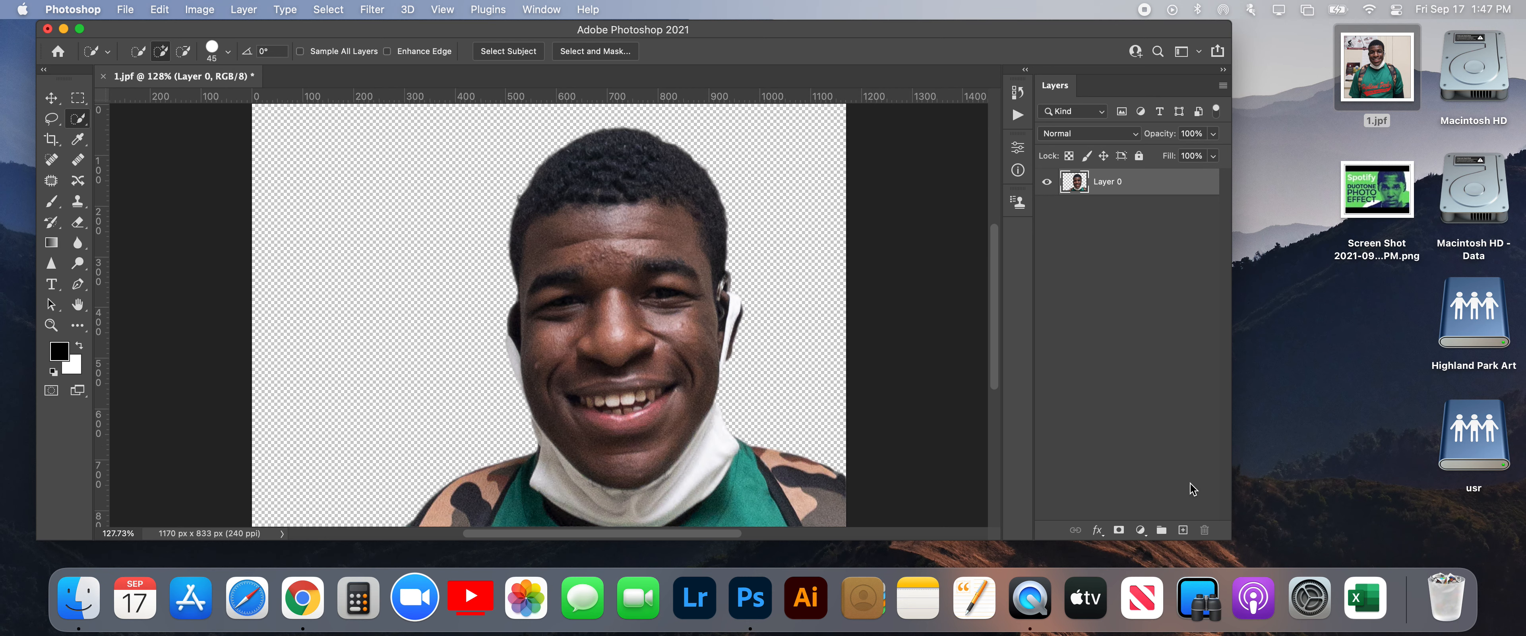
Step: Add a new layer and fill it with white in Normal mode at 100% opacity
click(1183, 530)
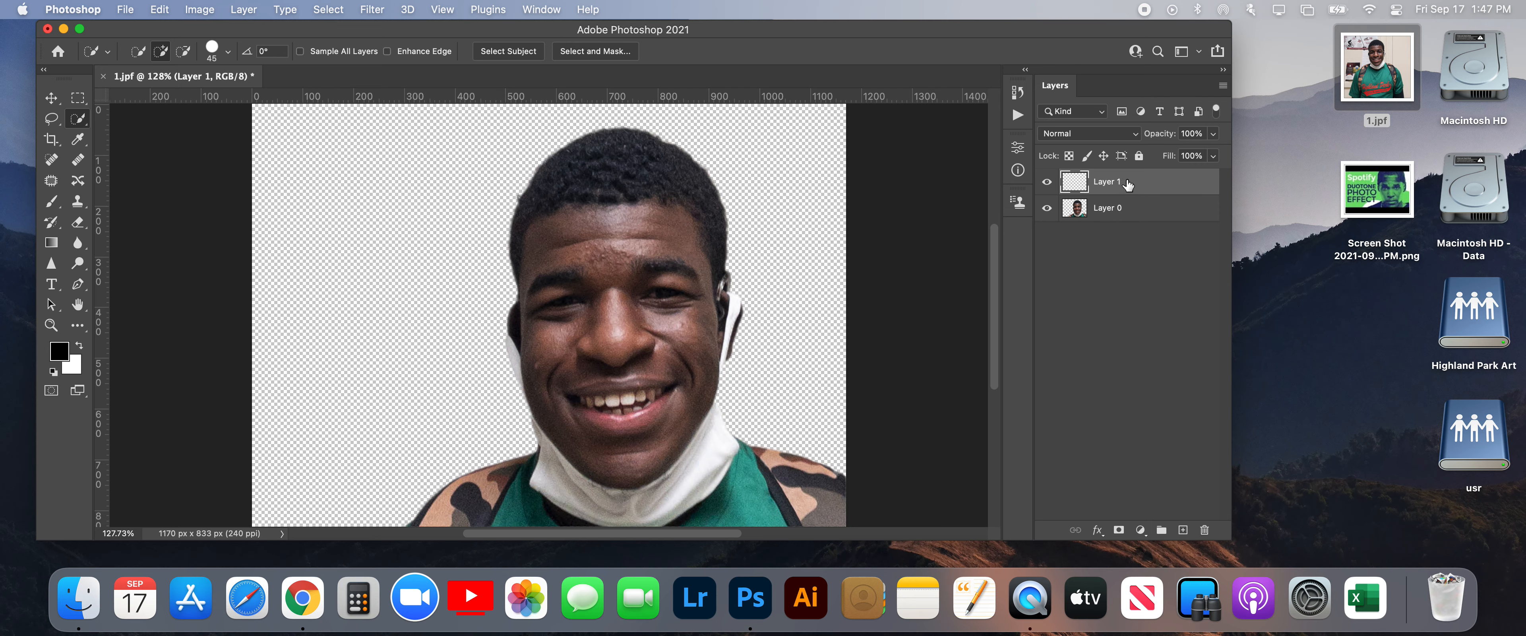
click(172, 10)
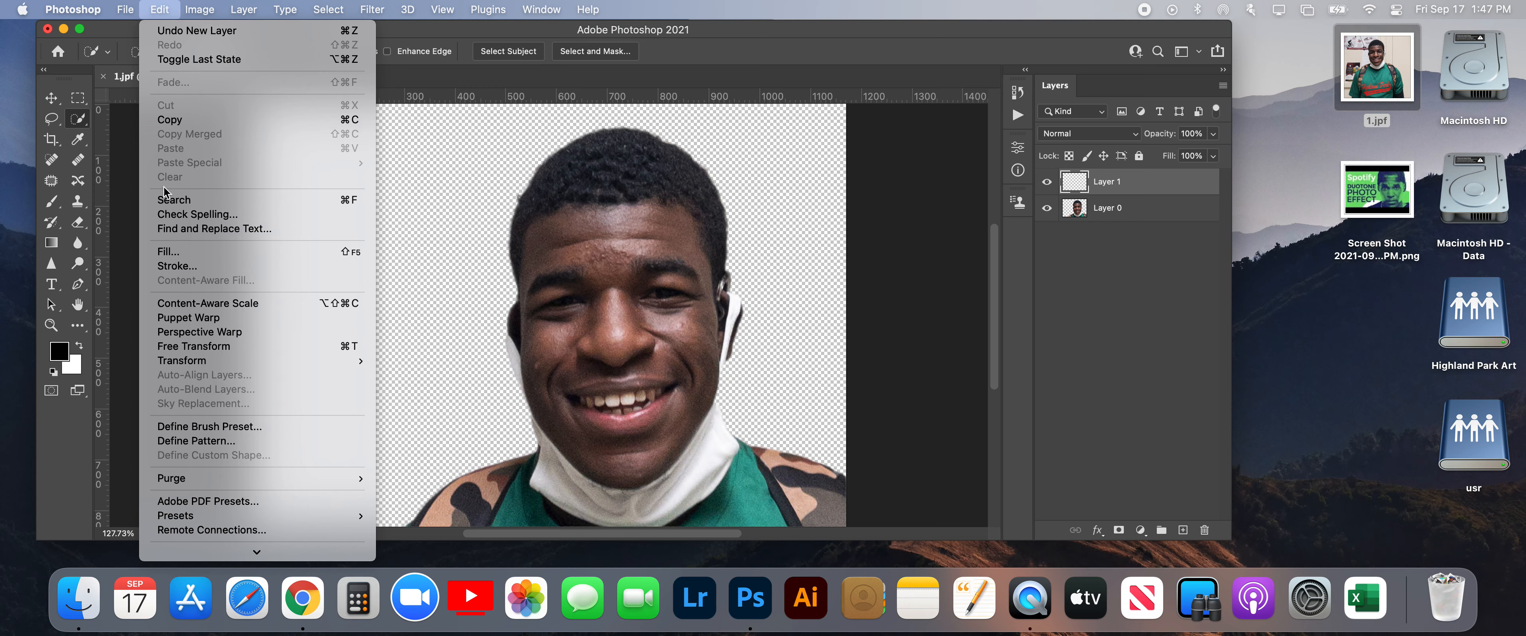
click(169, 251)
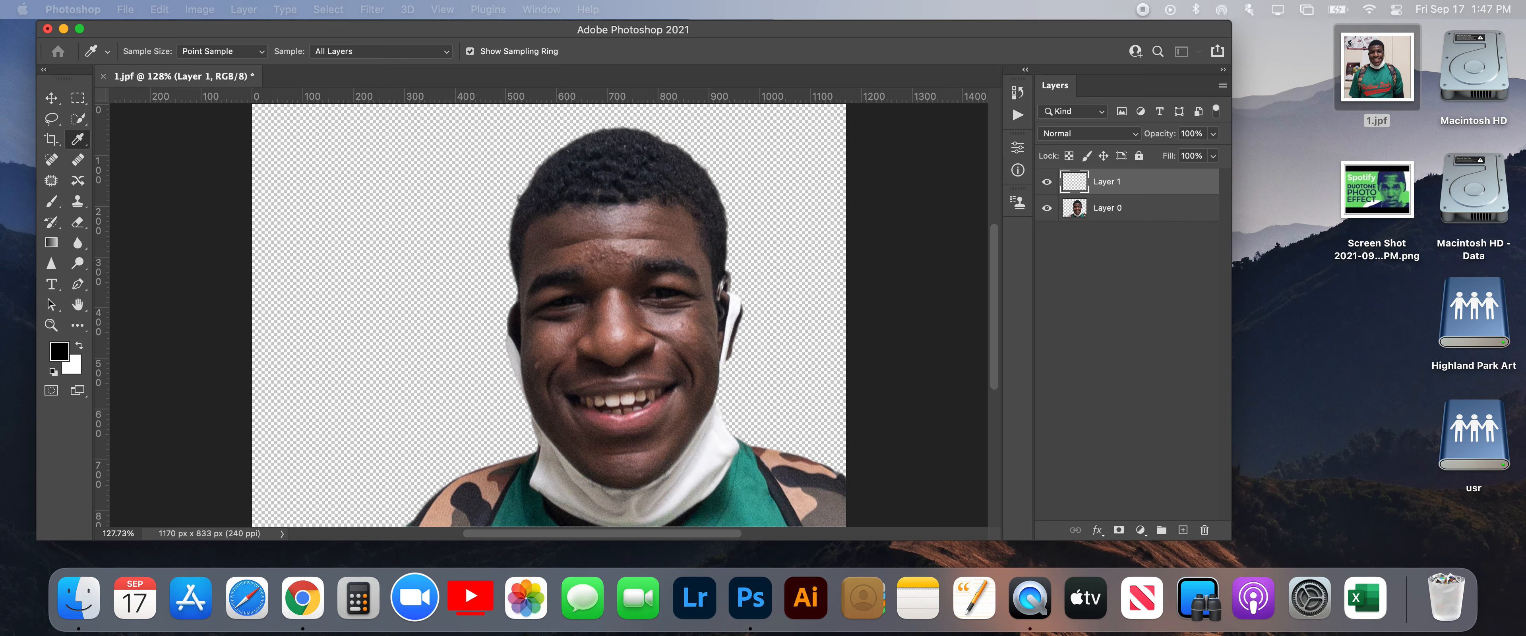
drag(1280, 88, 938, 103)
click(987, 132)
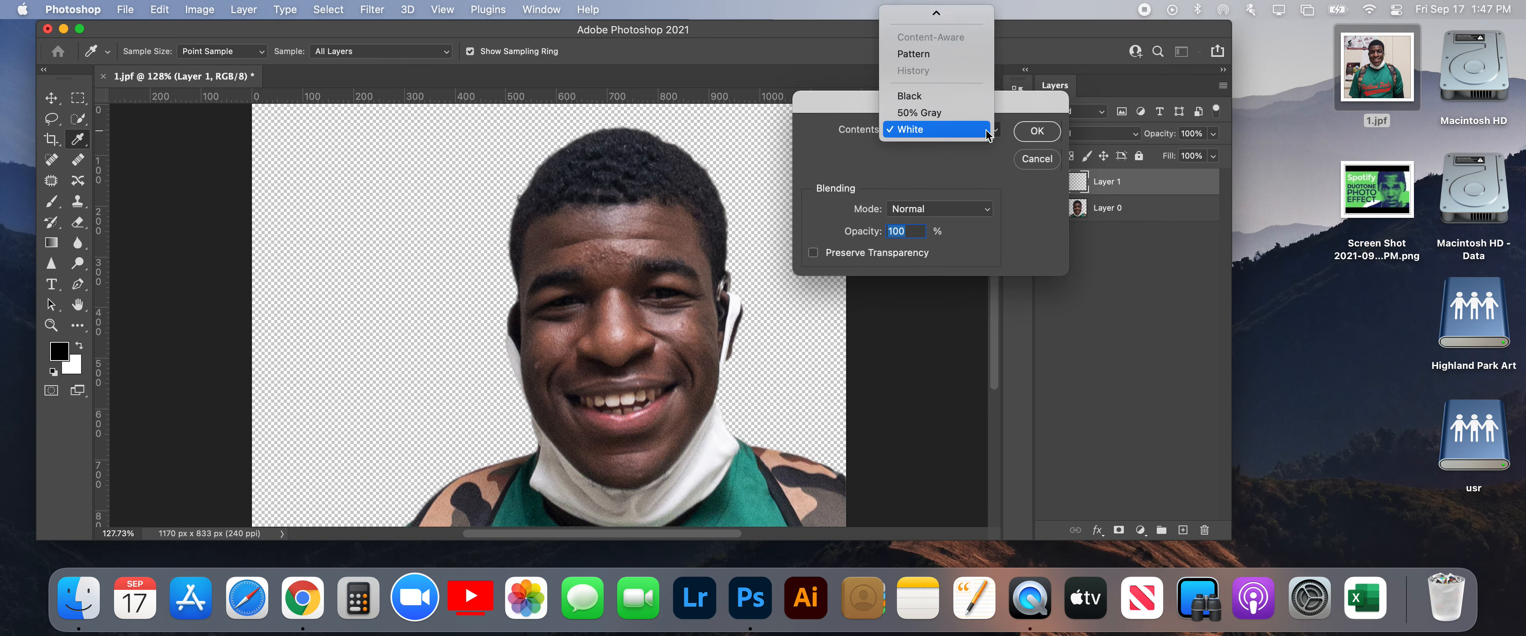
click(960, 128)
click(1039, 135)
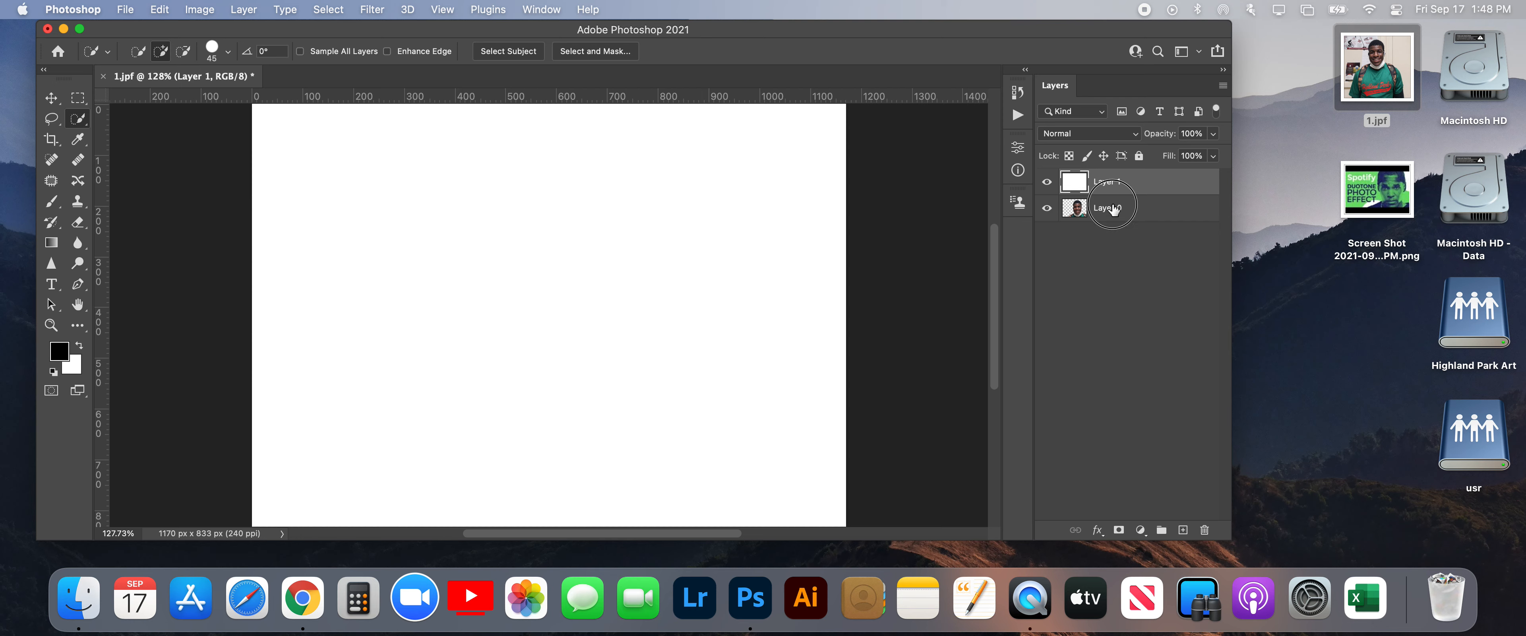
Step: Duplicate the cut-out portrait layer, Layer 0, and place the copy above the white layer
click(1099, 217)
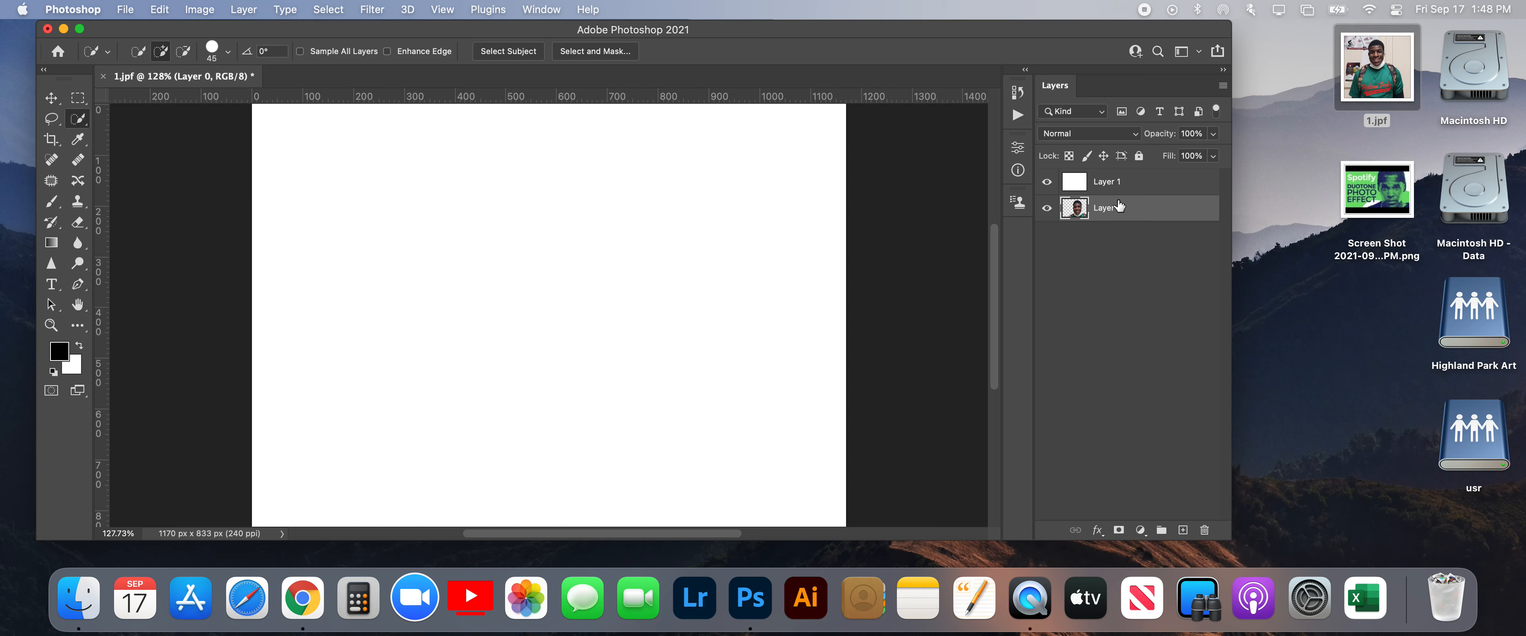
key(super+j)
drag(1123, 212, 1118, 181)
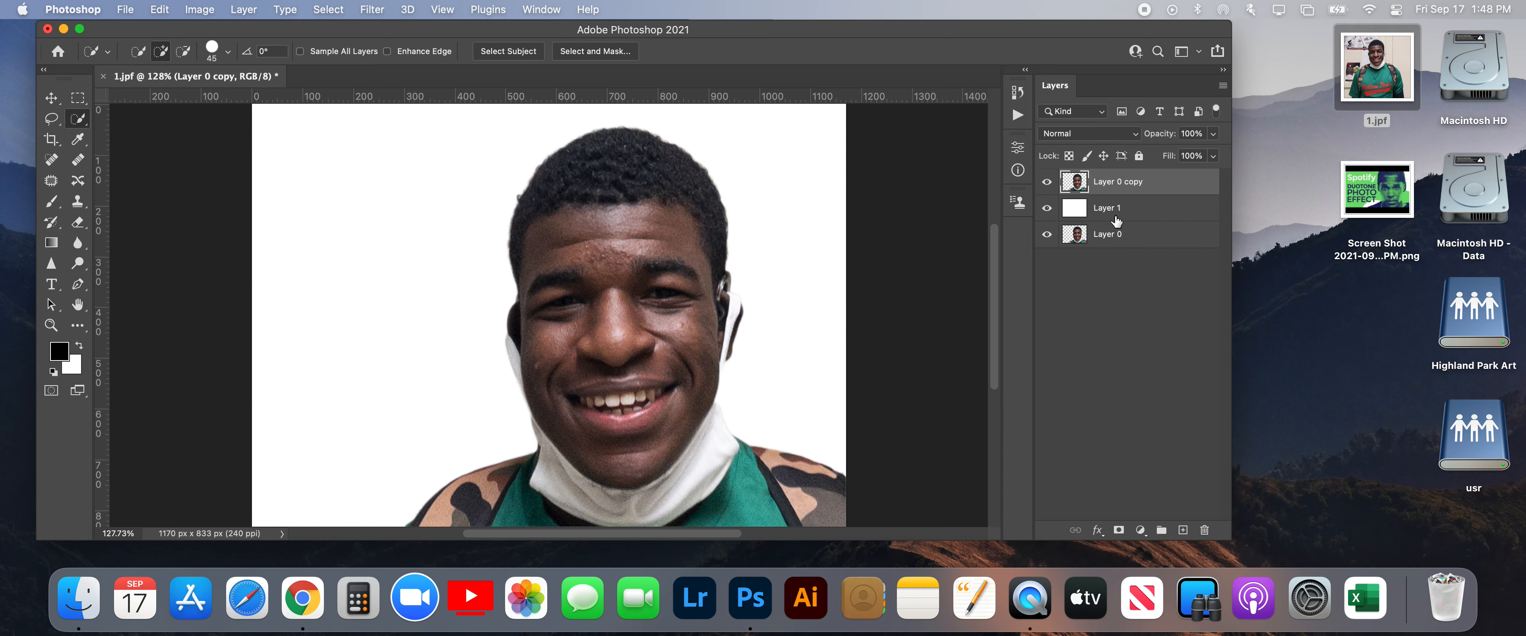
Step: Add a Gradient Map adjustment layer and move it to the top of the layer stack
click(1114, 209)
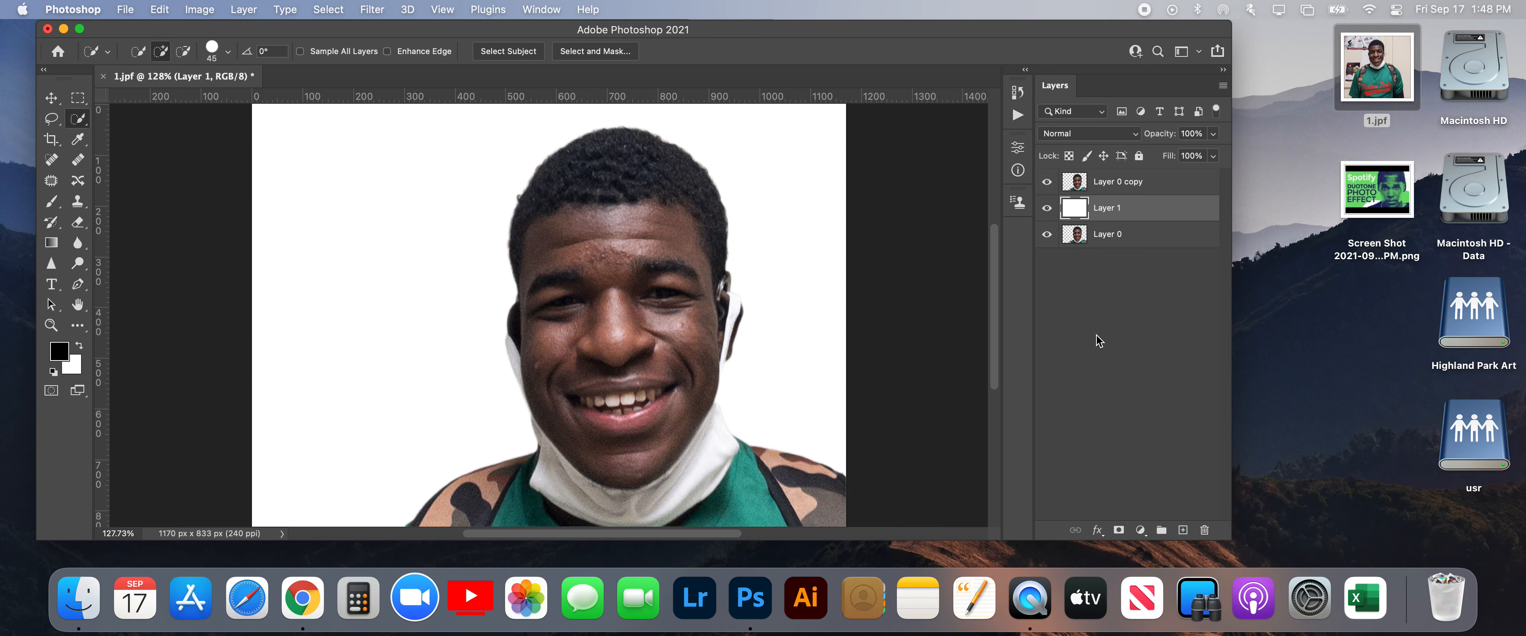
click(1140, 529)
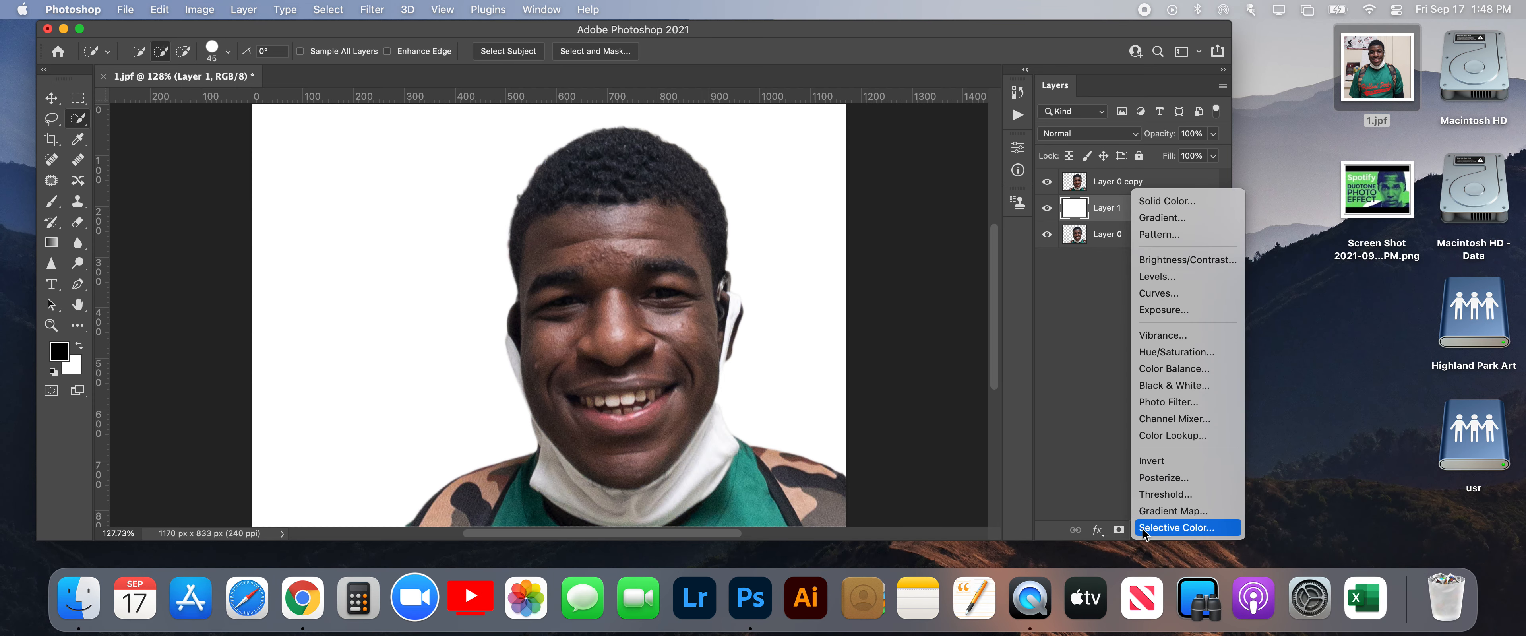
click(1142, 536)
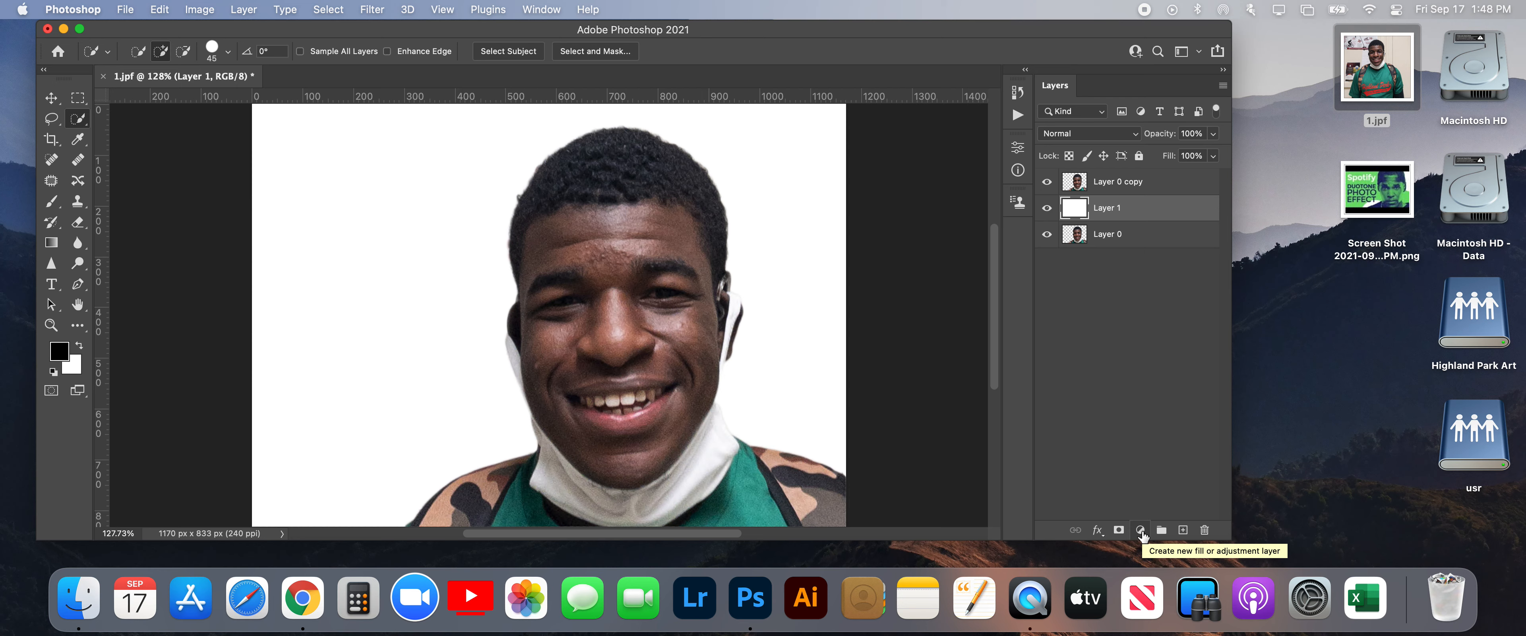
click(1141, 530)
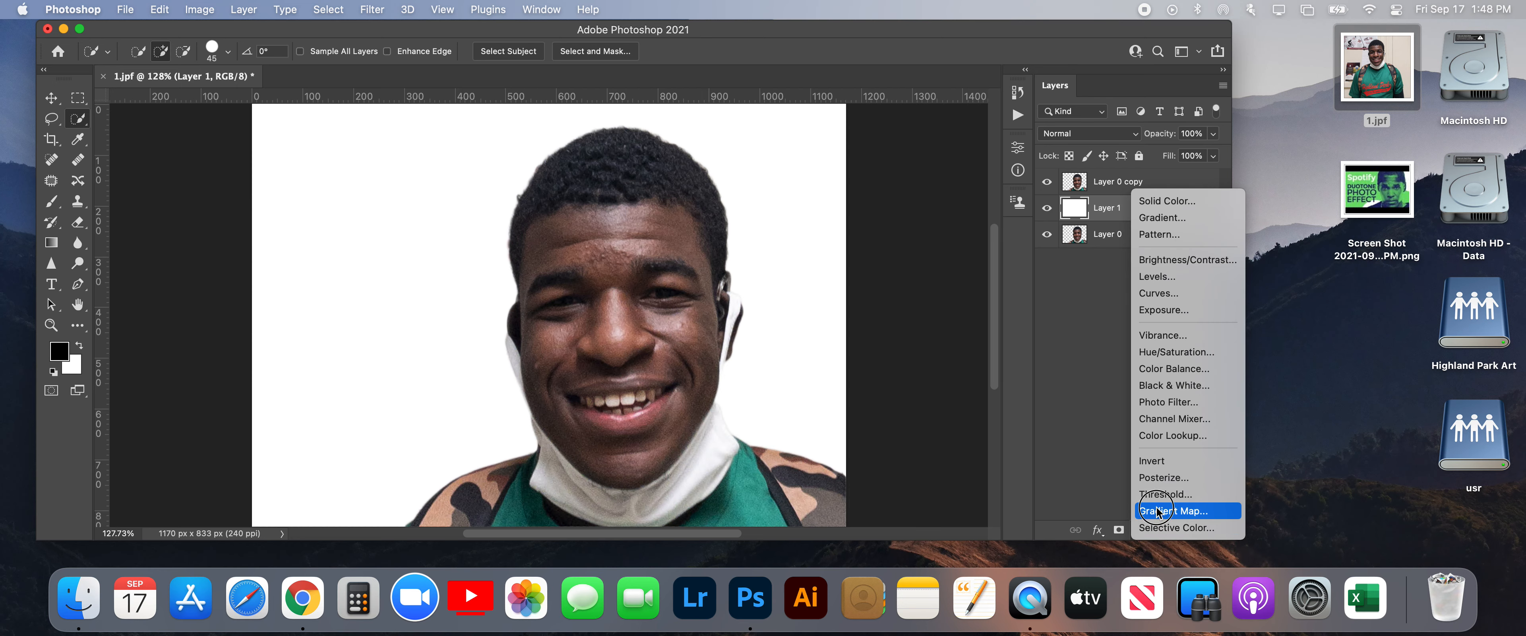
click(1151, 516)
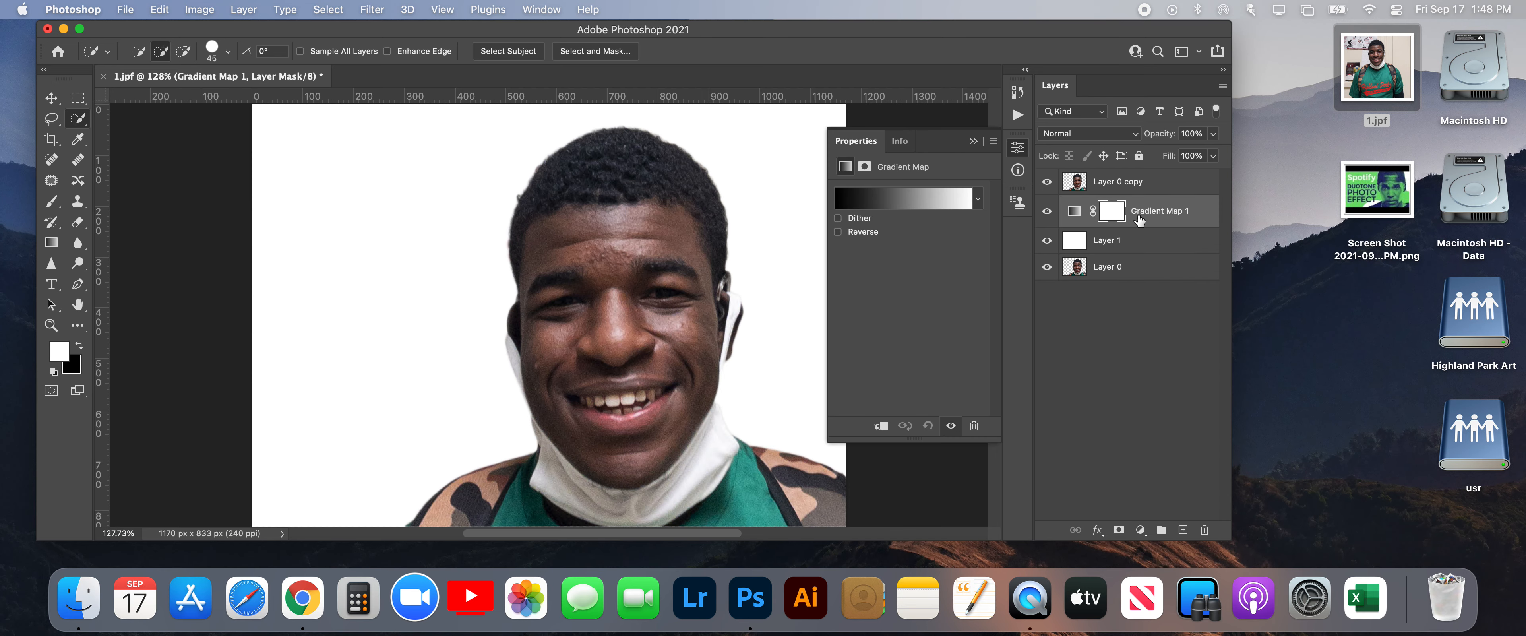
drag(1133, 217, 1154, 179)
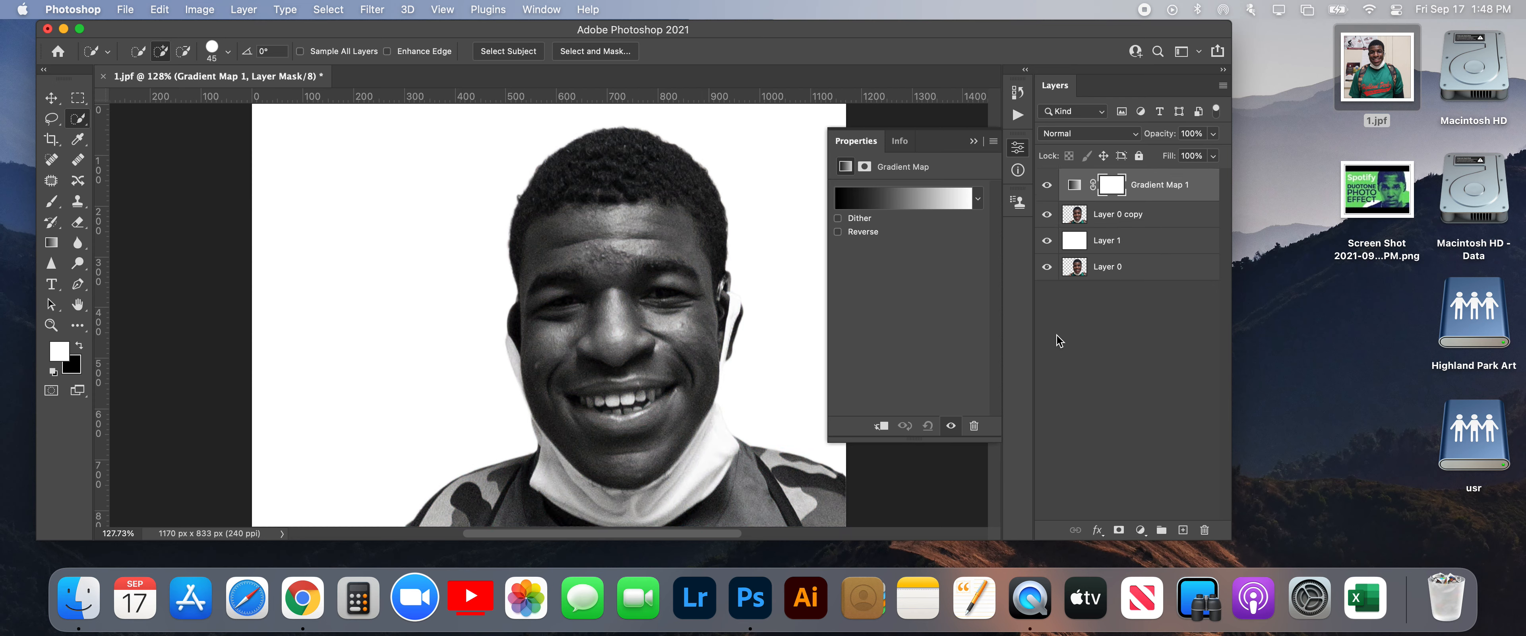
Step: Open the gradient map's gradient for editing and set its shadow color stop at location 0% to red e70808
click(902, 201)
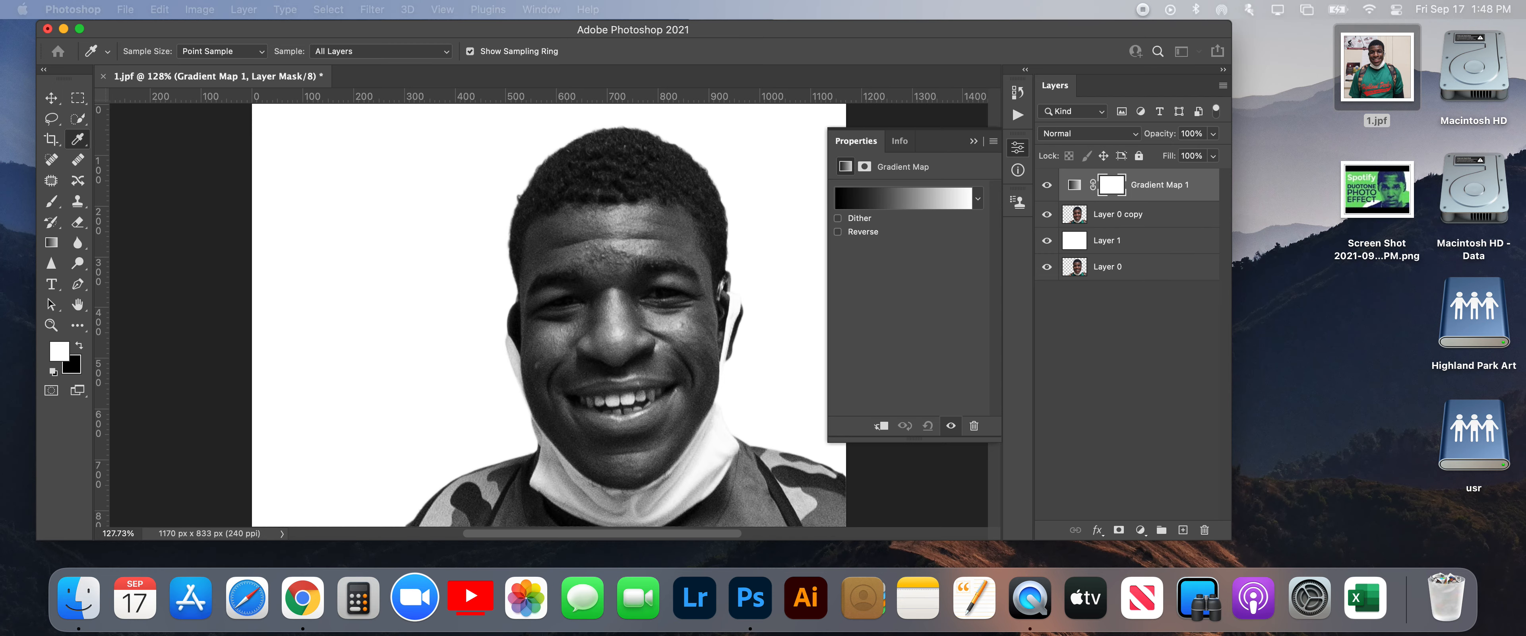
drag(1043, 176, 381, 111)
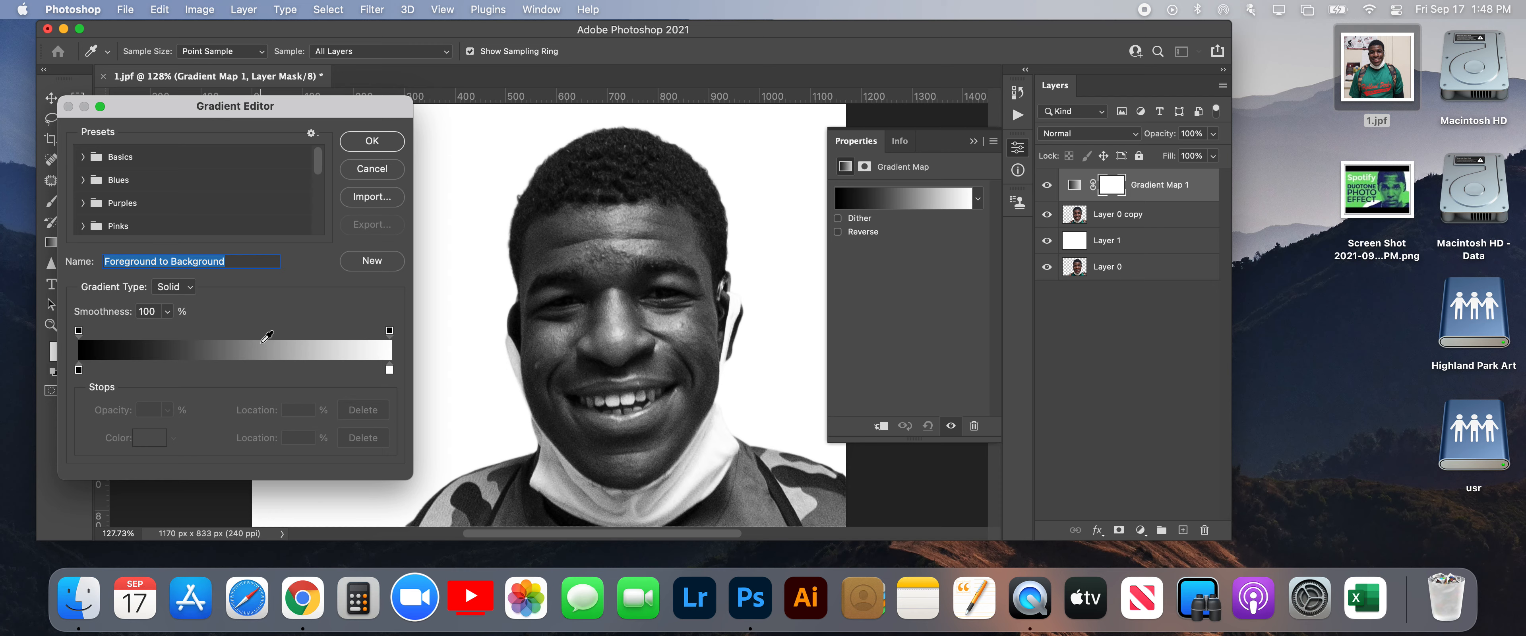
double_click(78, 370)
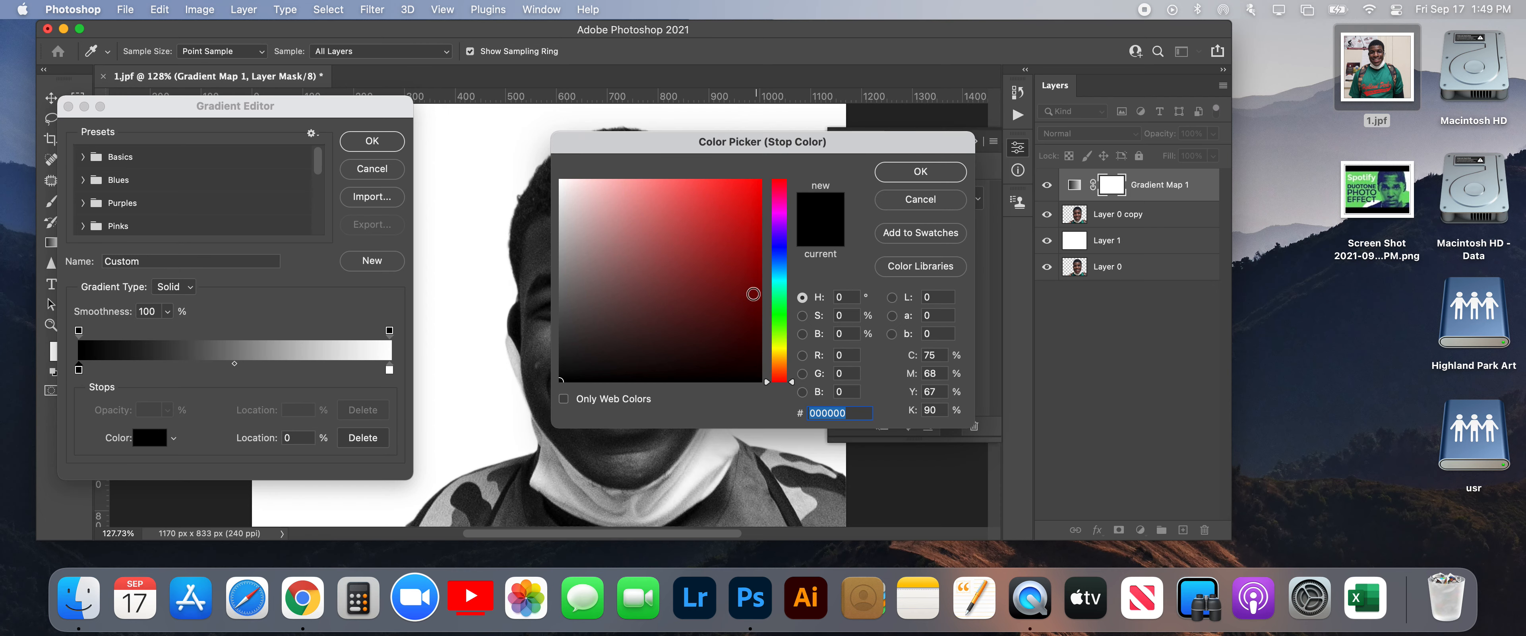
click(755, 198)
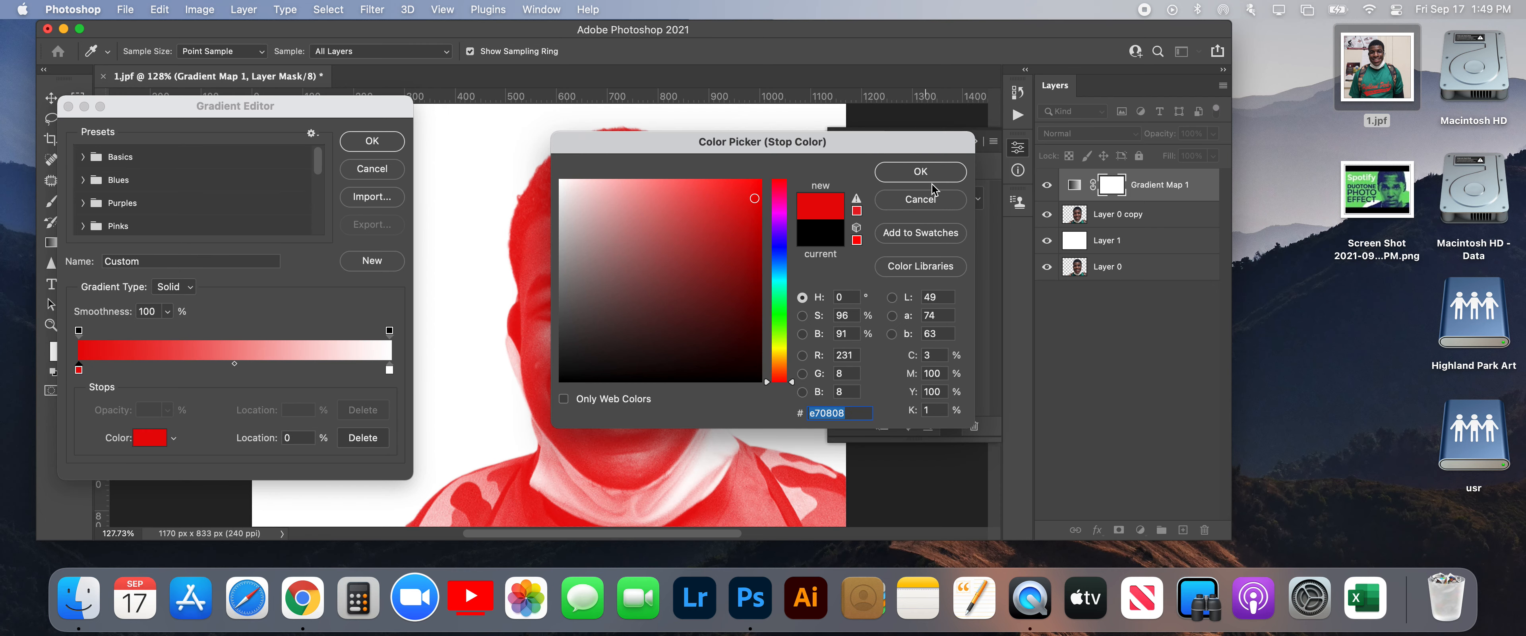
click(924, 173)
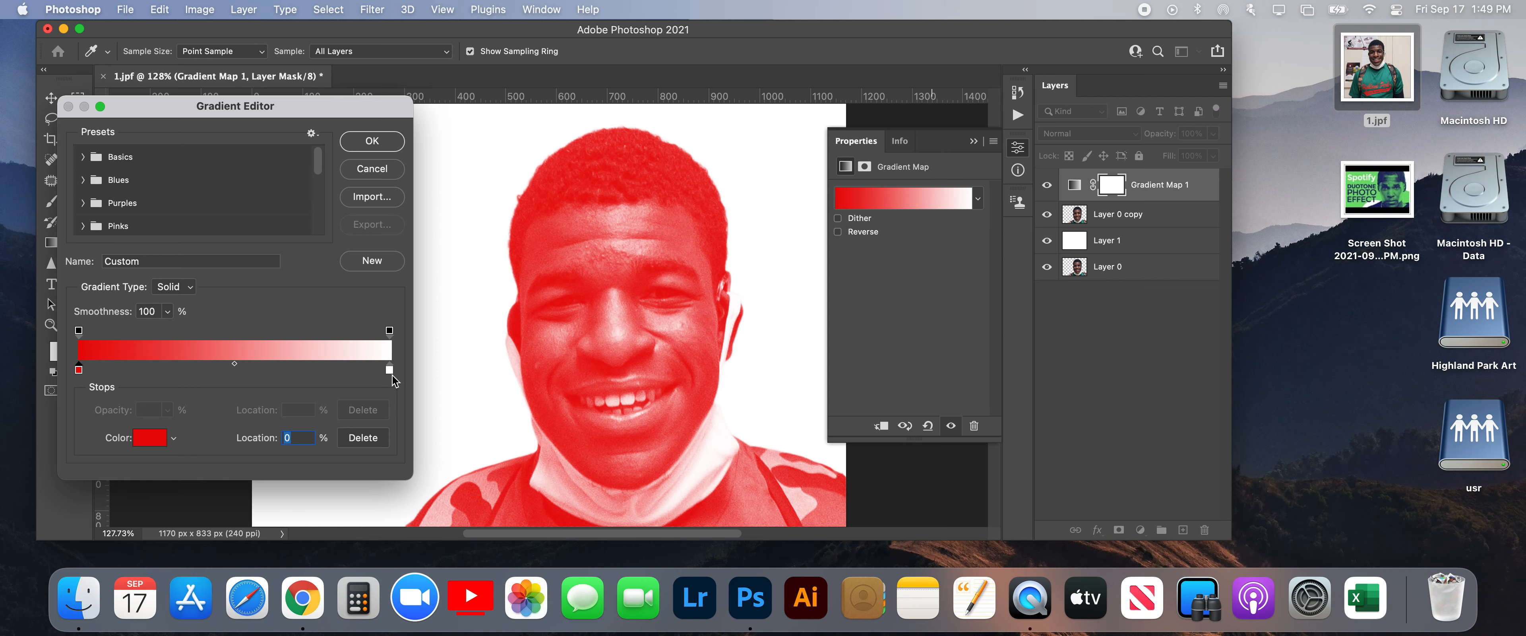
Step: Set the gradient's highlight color stop at location 100% to cyan 0bc8de
double_click(389, 370)
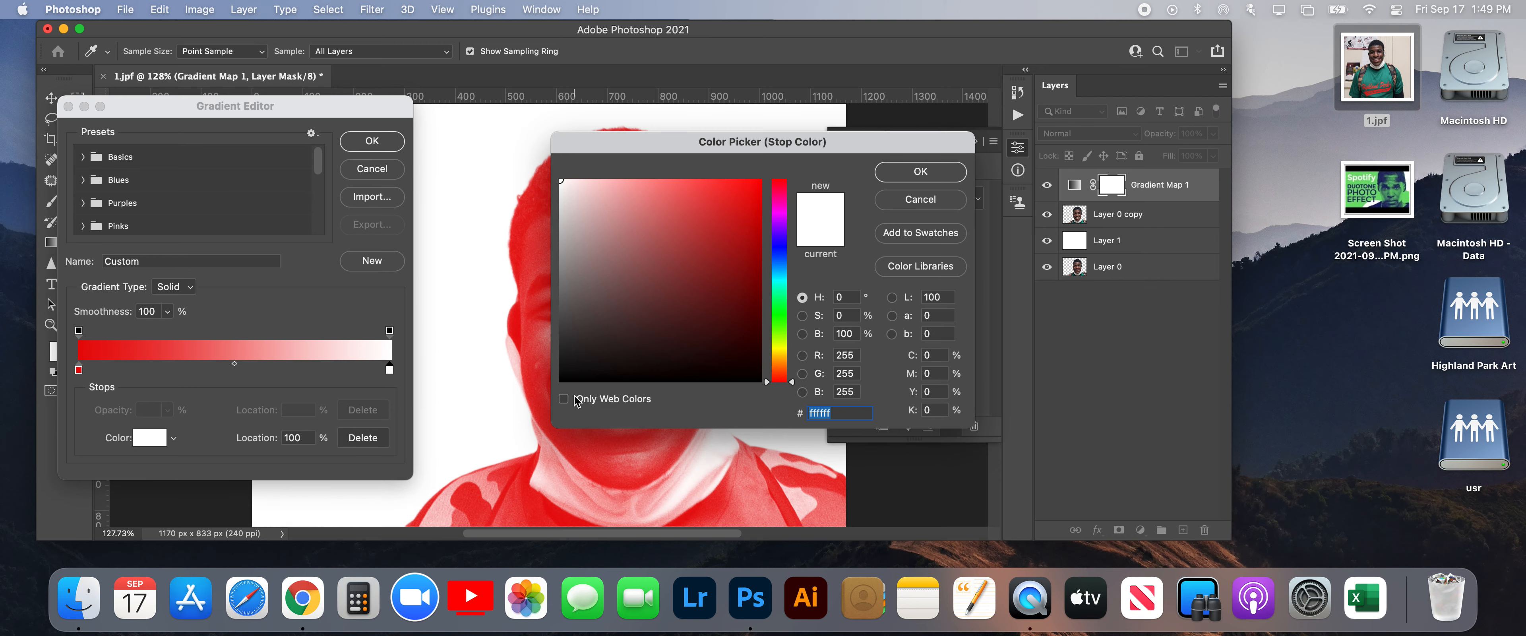
click(778, 277)
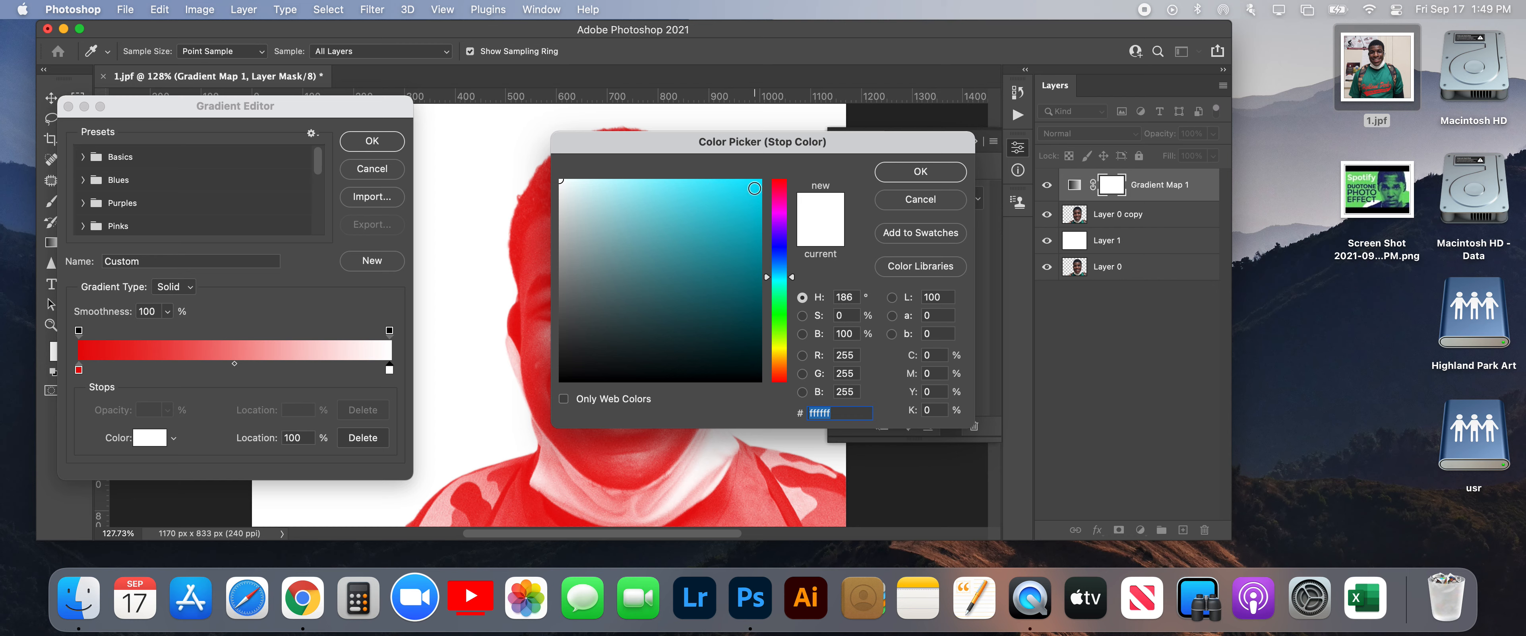
click(754, 189)
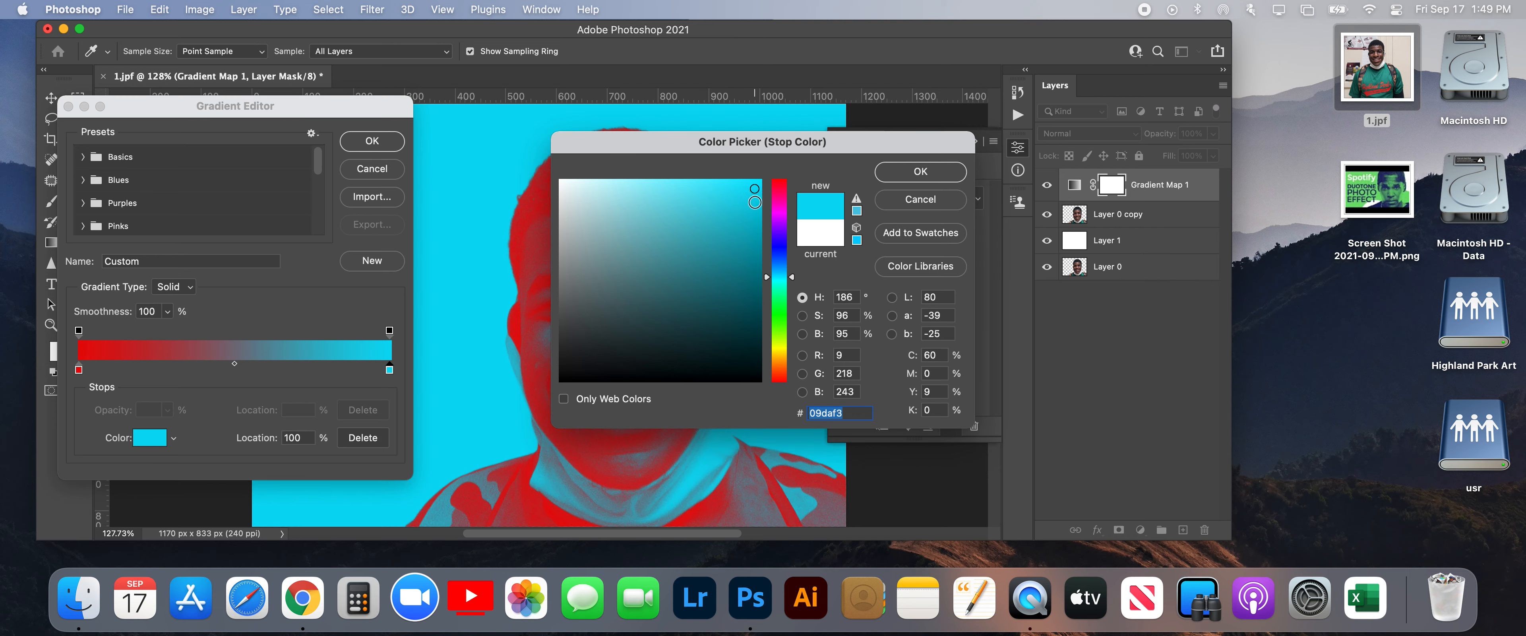
click(751, 206)
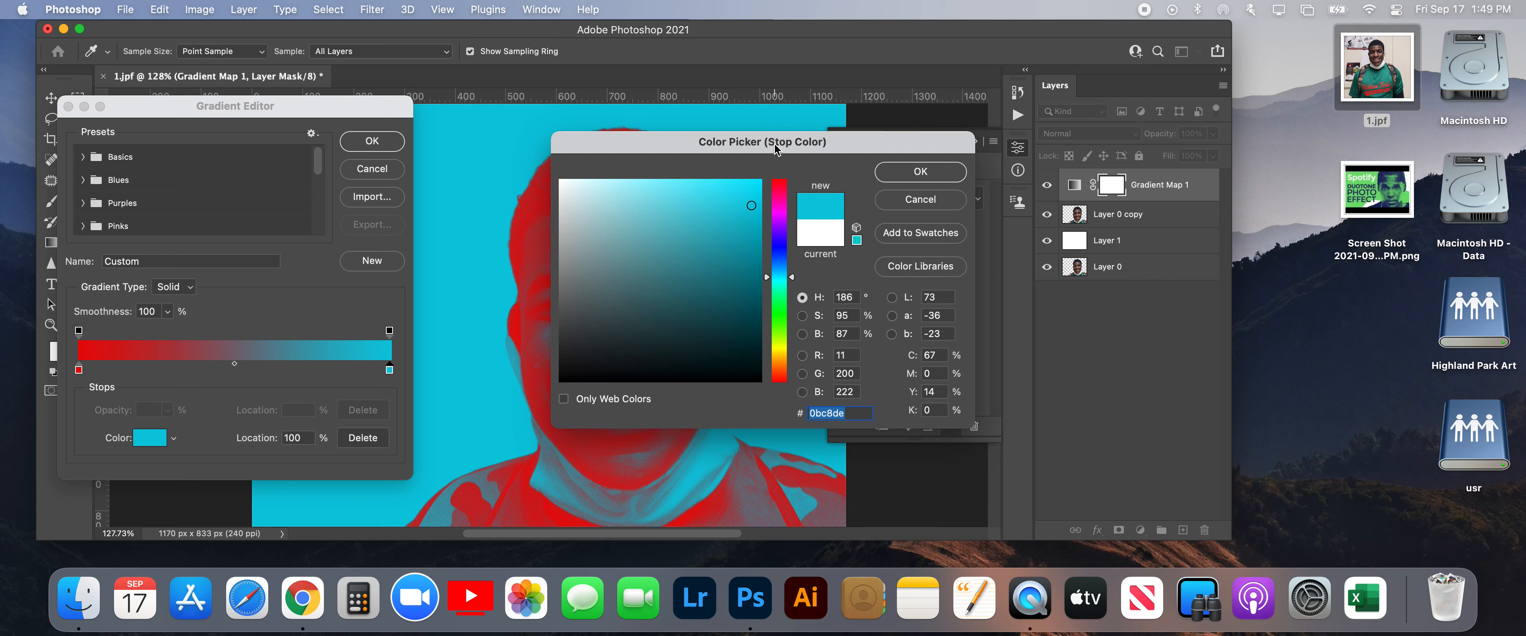
drag(775, 148, 1000, 197)
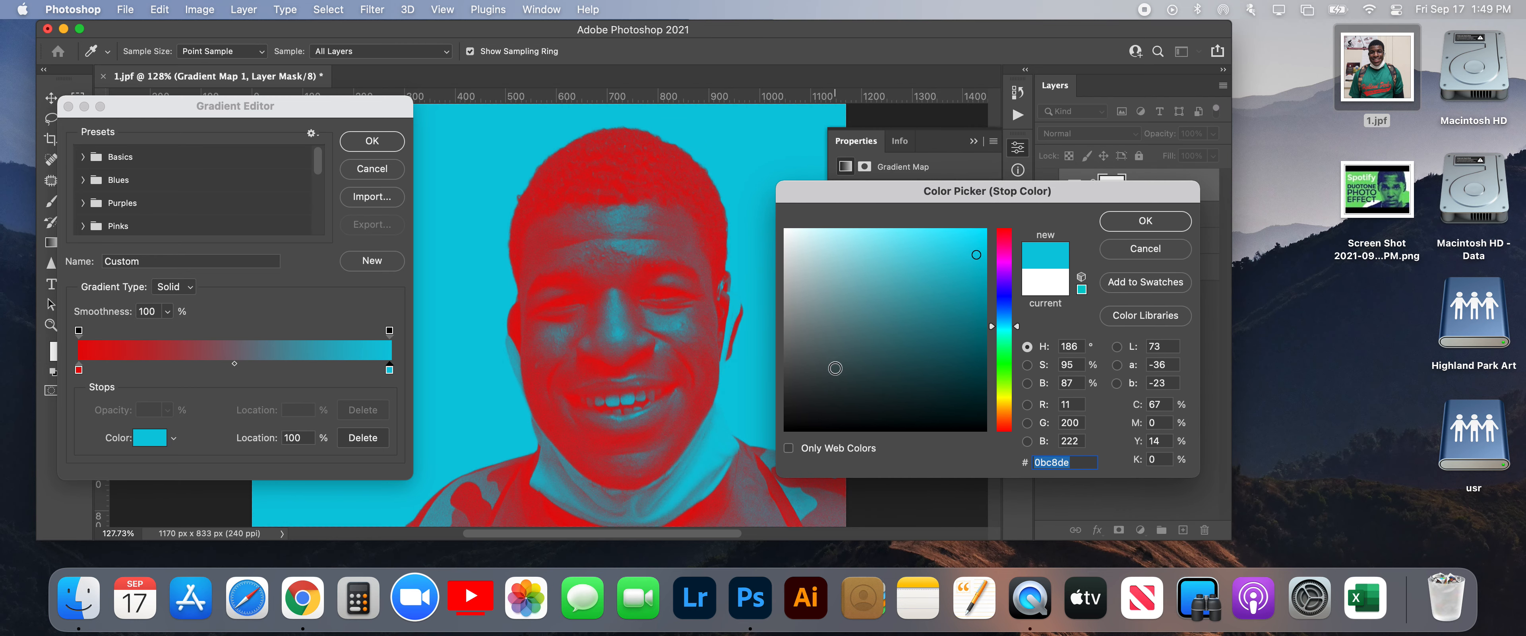
click(1145, 221)
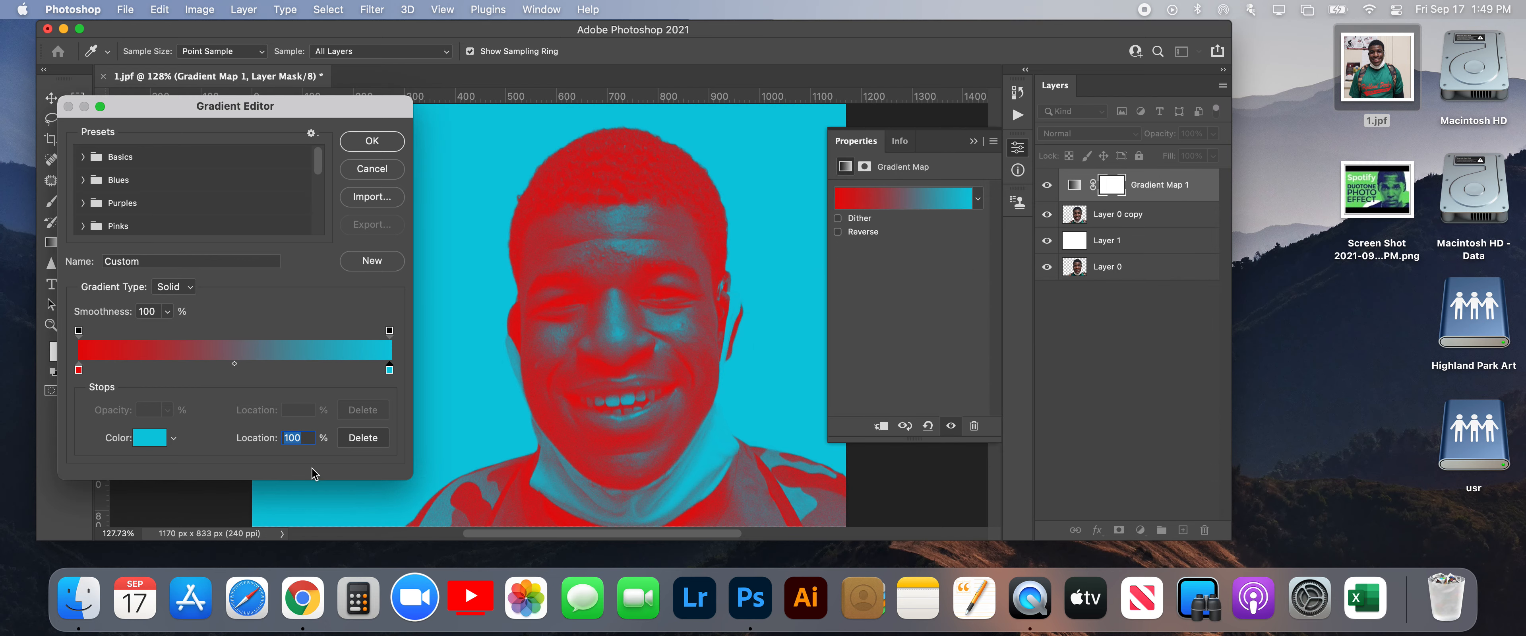
Step: Change the gradient's shadow color stop at location 0% to the muted red a24e4e
double_click(79, 370)
click(919, 236)
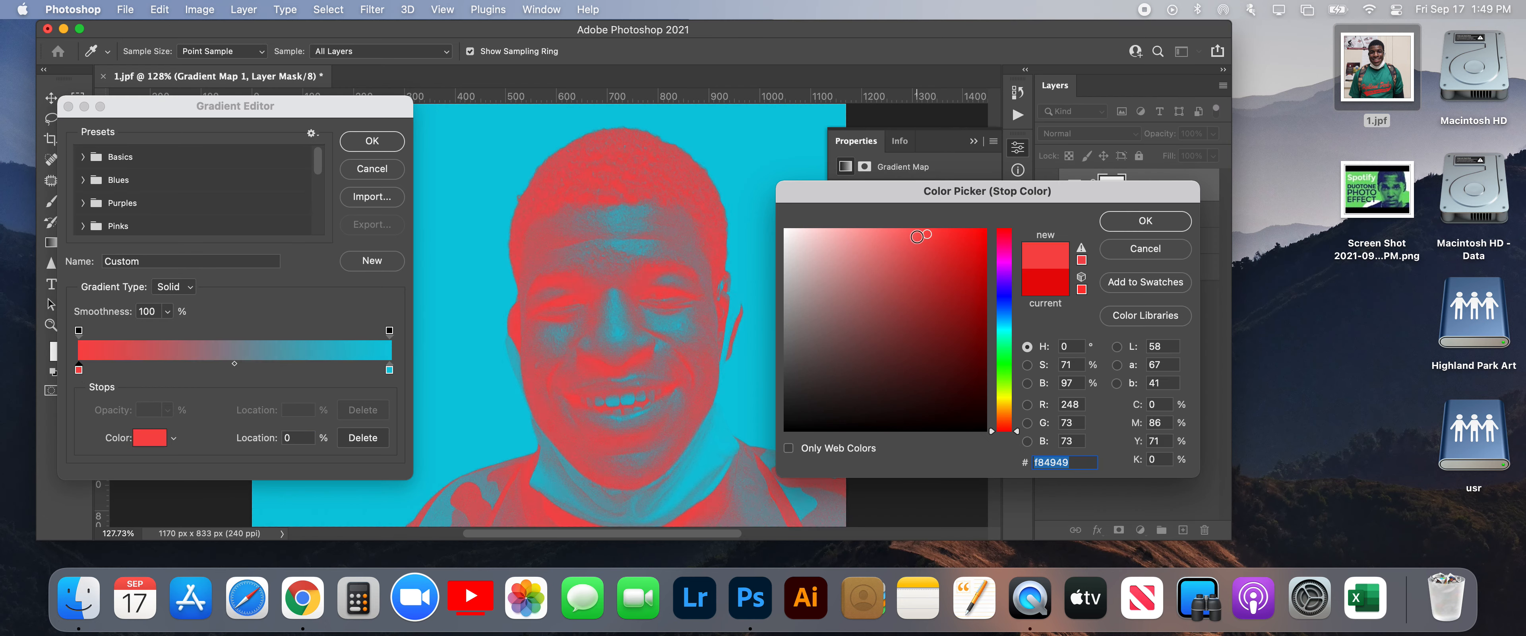
mouse_move(920, 238)
mouse_down()
mouse_move(974, 283)
mouse_move(868, 305)
mouse_move(895, 317)
mouse_up()
click(890, 301)
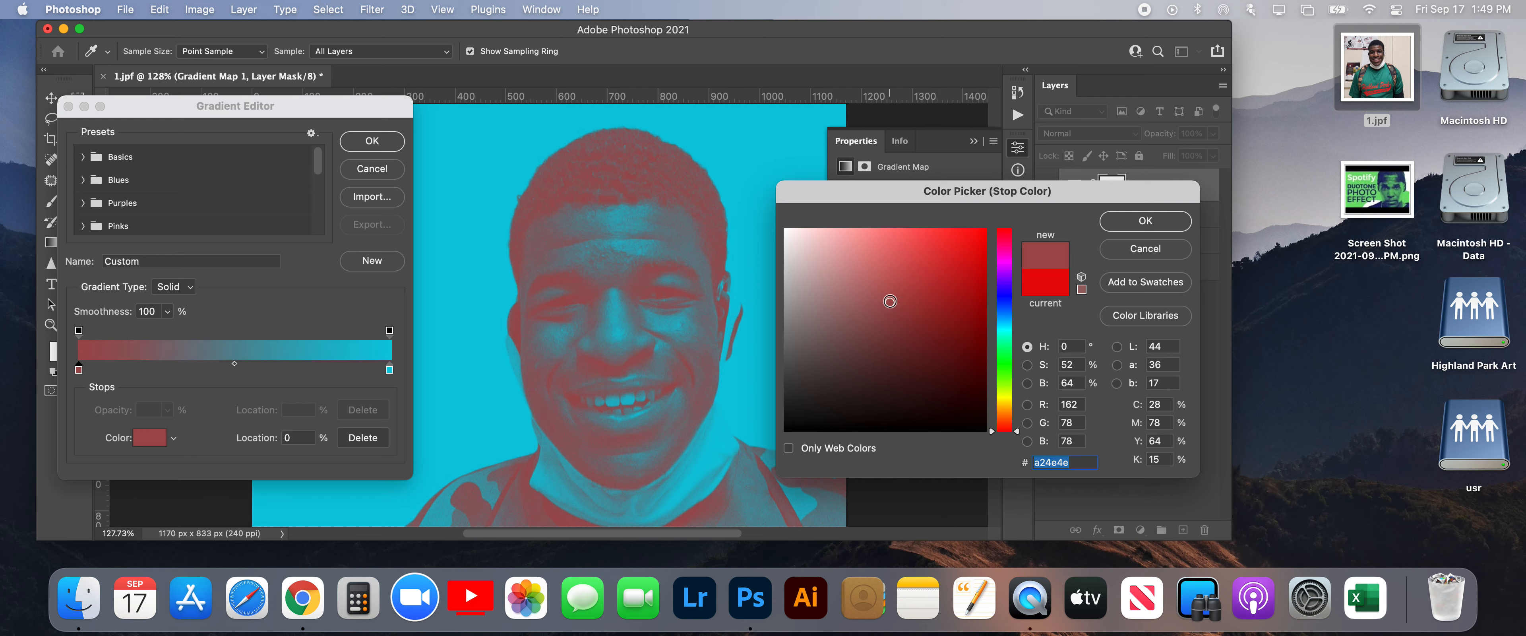
click(1171, 223)
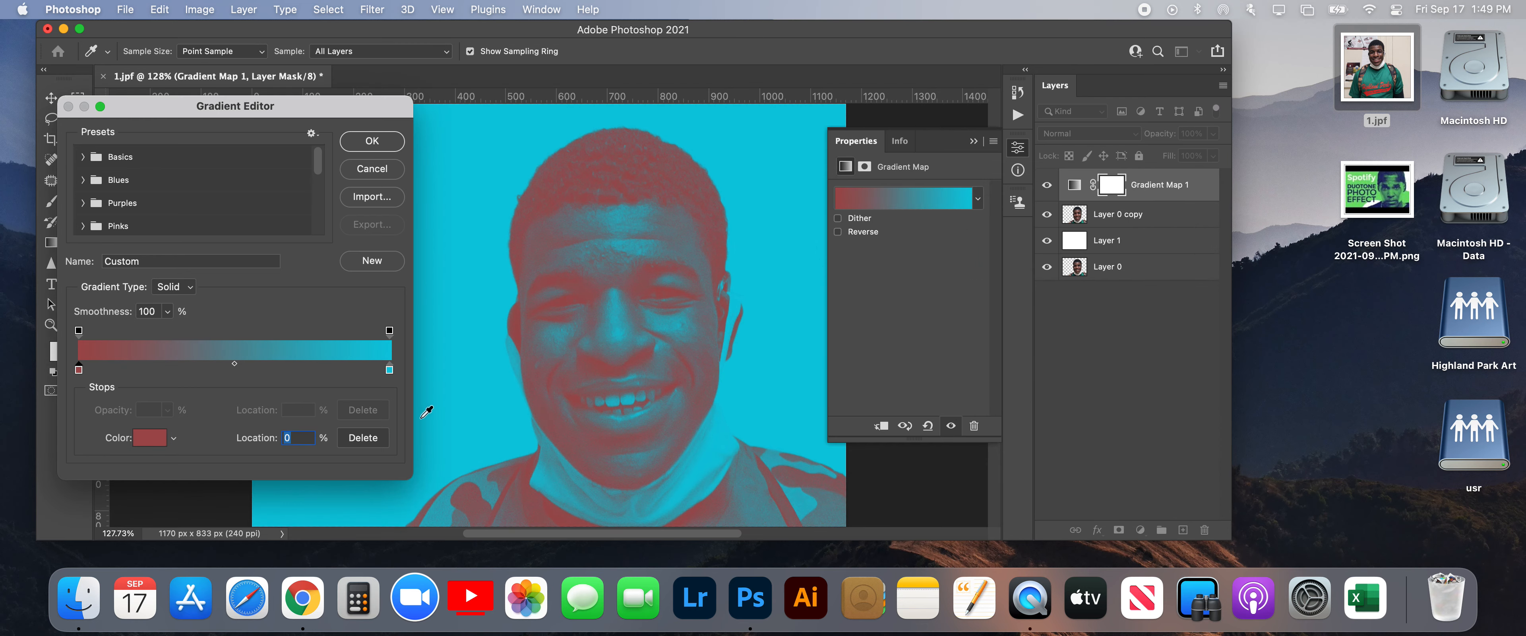
Step: Lighten the gradient's highlight color stop at location 100% to the bright cyan 56ecfe
double_click(389, 370)
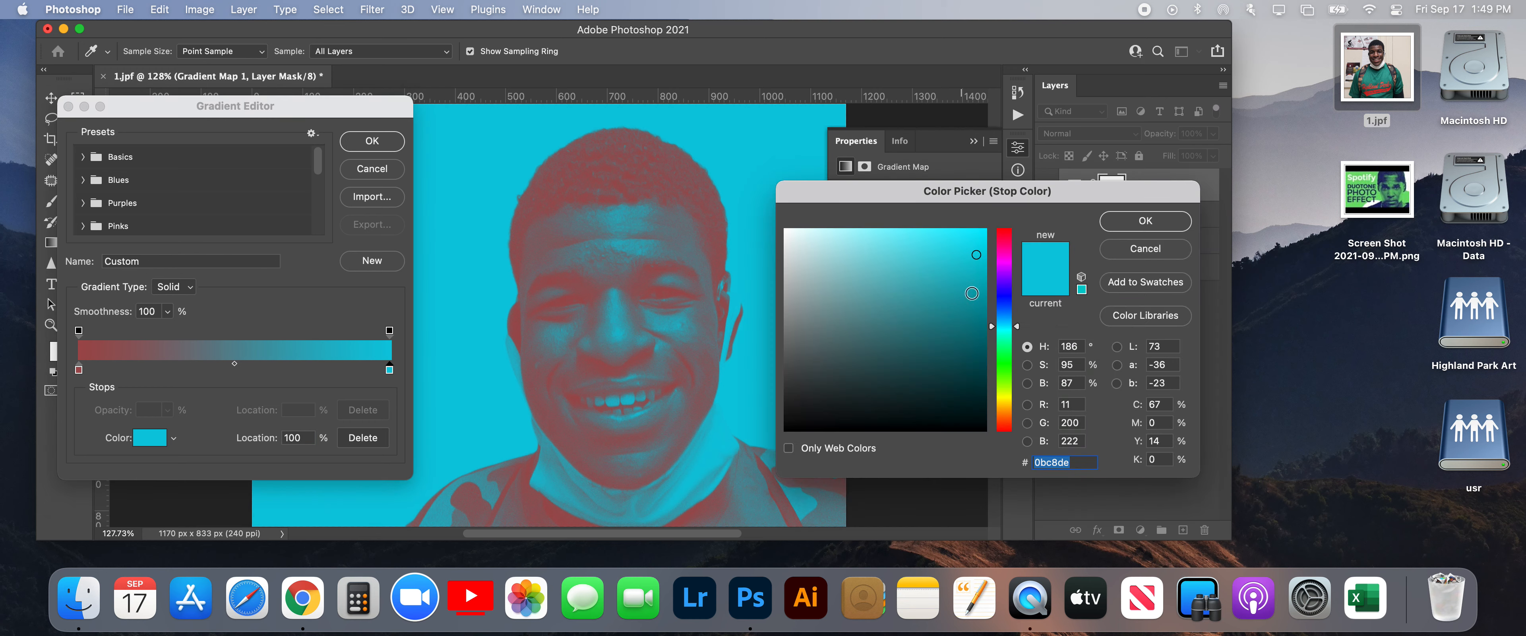
mouse_move(984, 304)
mouse_down()
mouse_move(907, 252)
mouse_move(894, 261)
mouse_move(918, 229)
mouse_up()
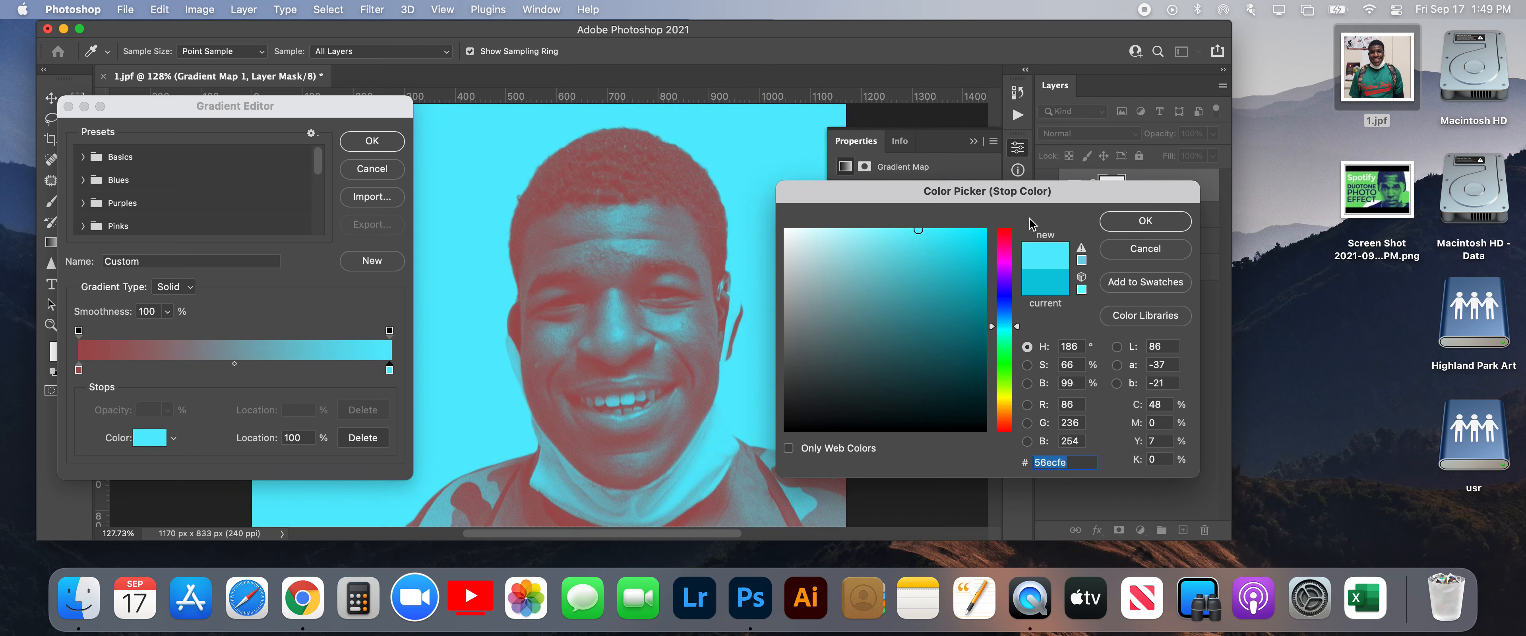
click(1129, 224)
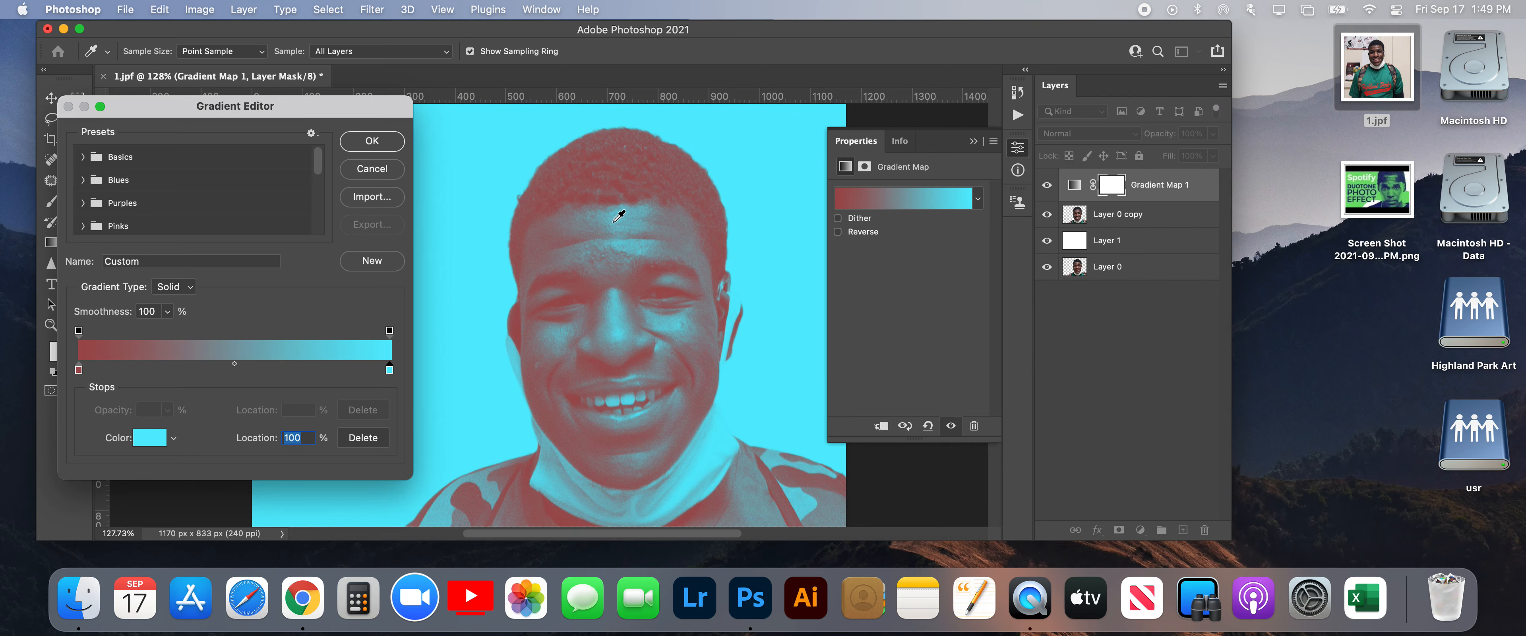
Step: Darken the gradient's shadow color stop at location 0% to the deep red 952c2c and apply the edited gradient
double_click(79, 370)
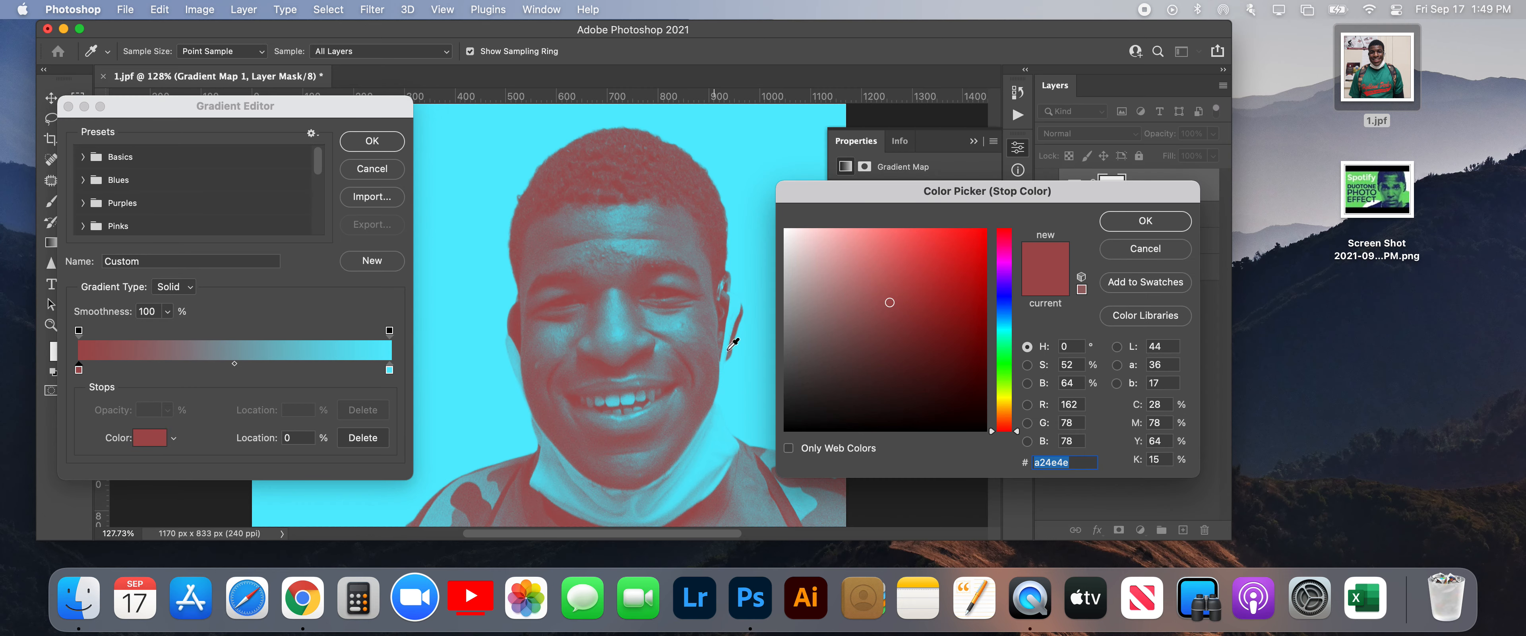
mouse_move(882, 320)
mouse_down()
mouse_move(914, 332)
mouse_move(926, 313)
mouse_up()
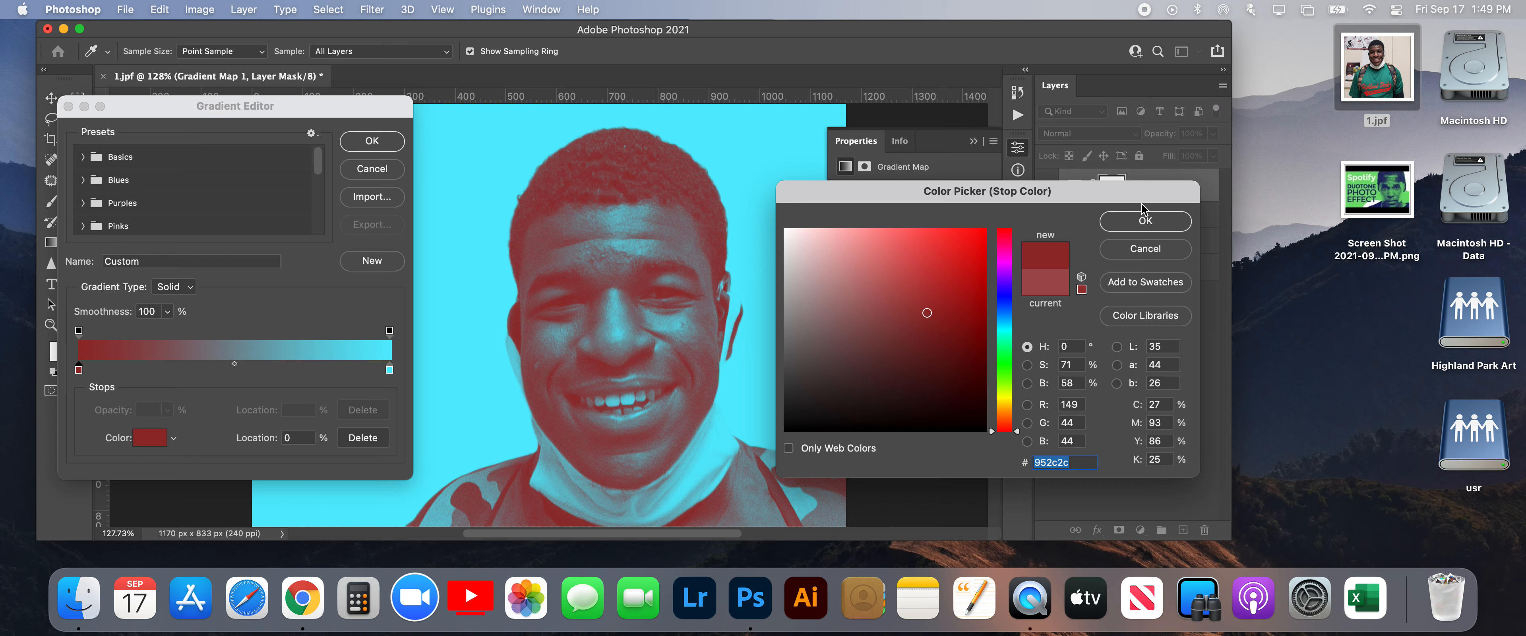
click(1137, 221)
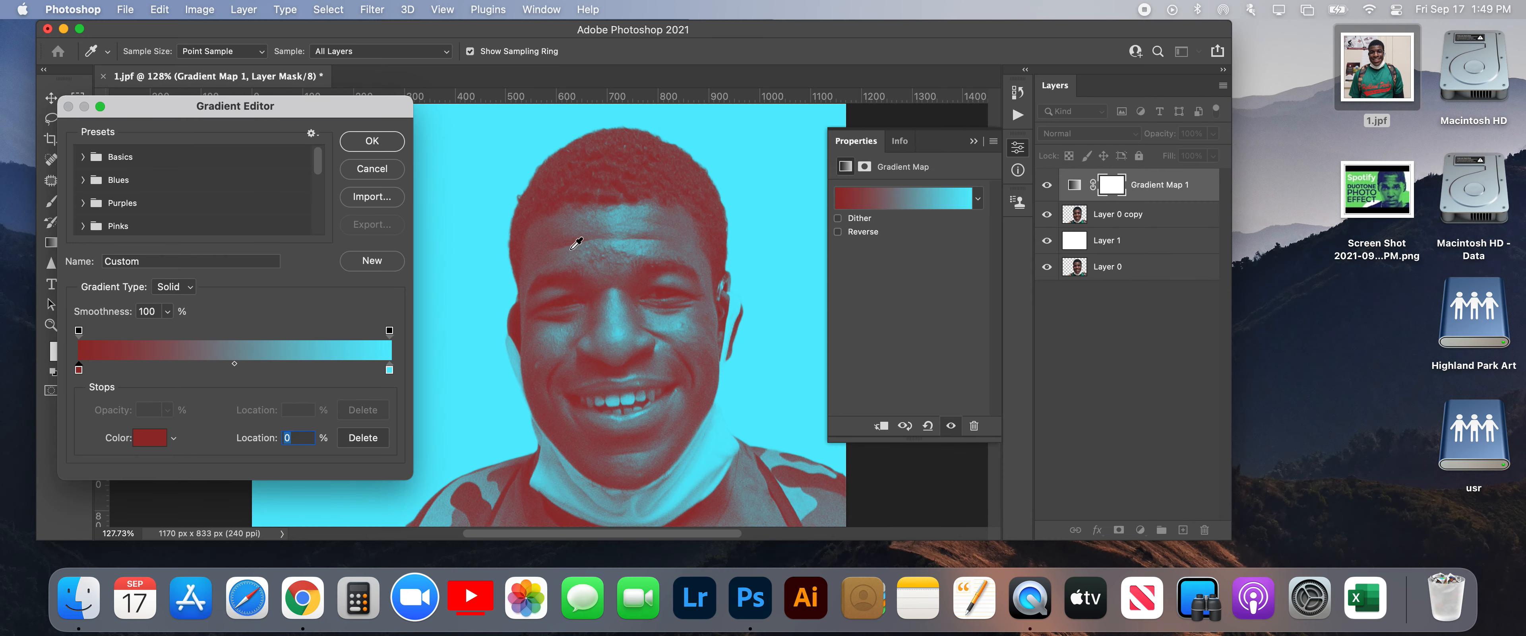
mouse_move(307, 105)
mouse_down()
mouse_move(360, 118)
mouse_move(322, 87)
mouse_up()
drag(421, 24, 565, 24)
drag(366, 86, 332, 72)
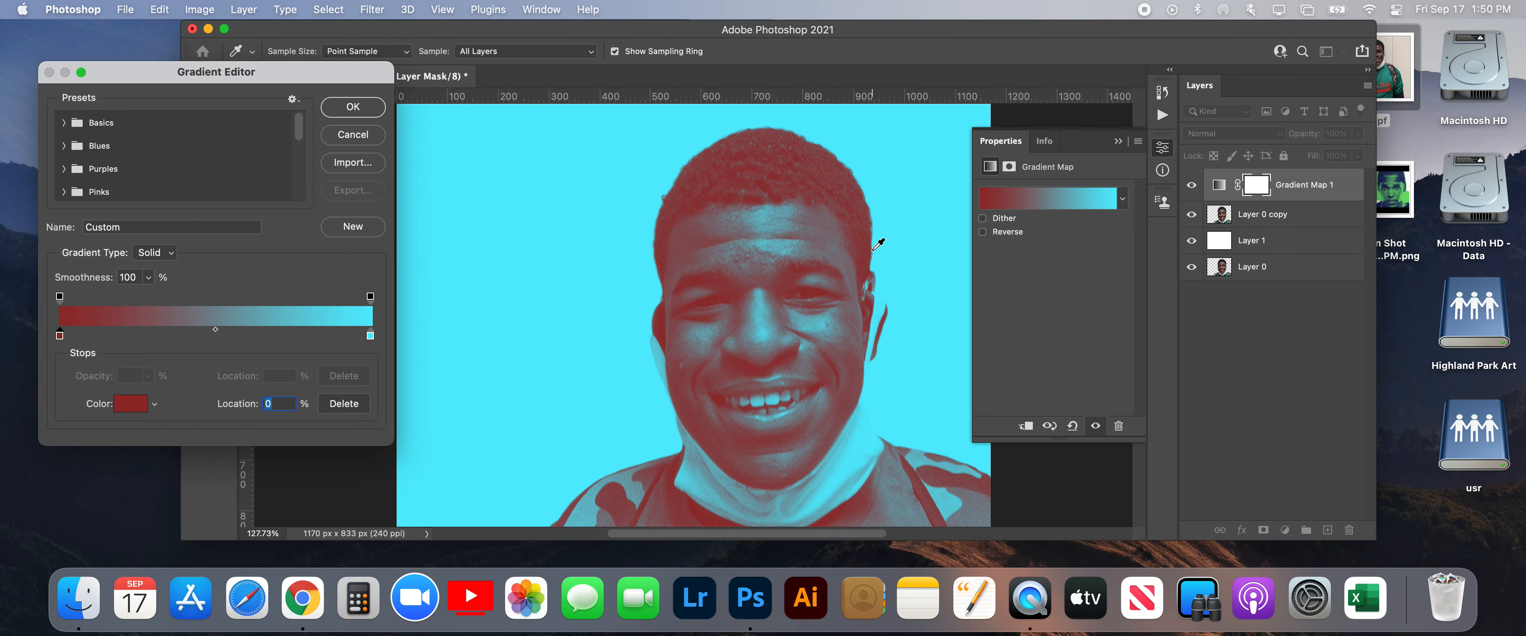
click(356, 102)
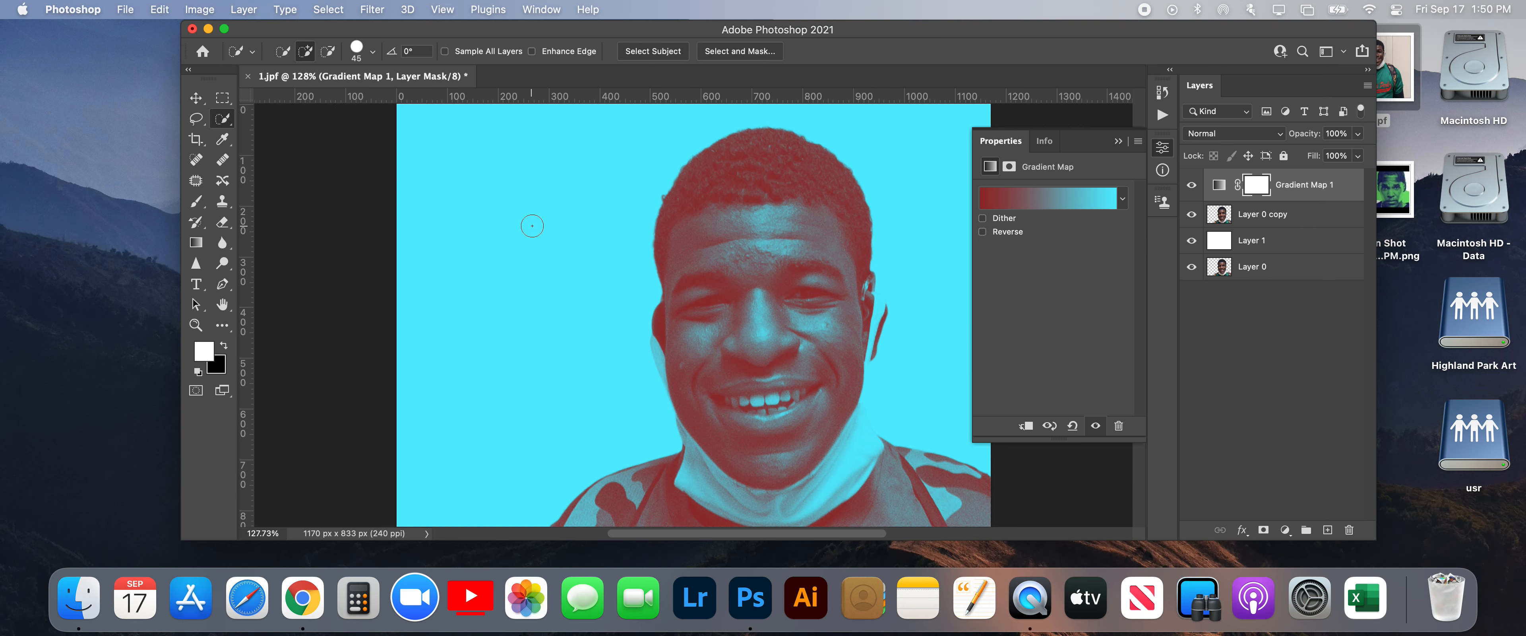
click(1118, 141)
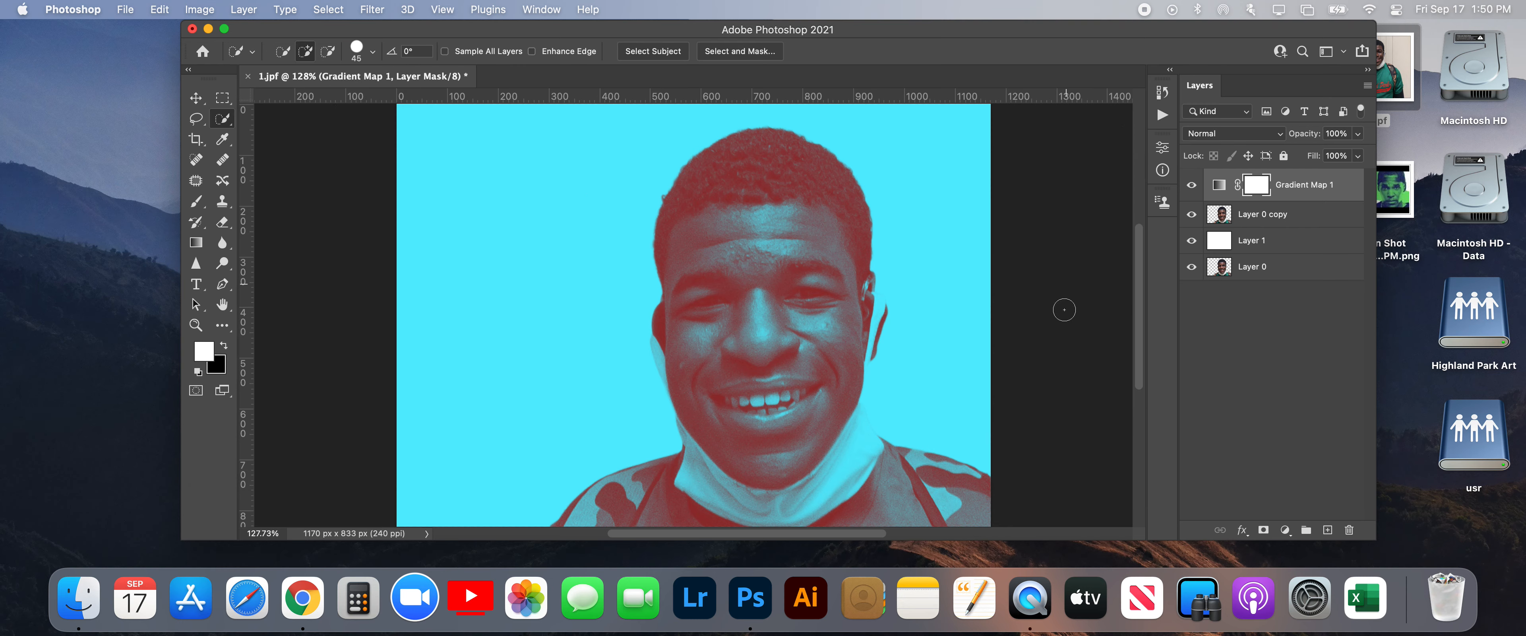
Step: Draw two white Ellipse-tool circles, about 266 px in the image's upper left and about 520 px over its upper right
key(super+1)
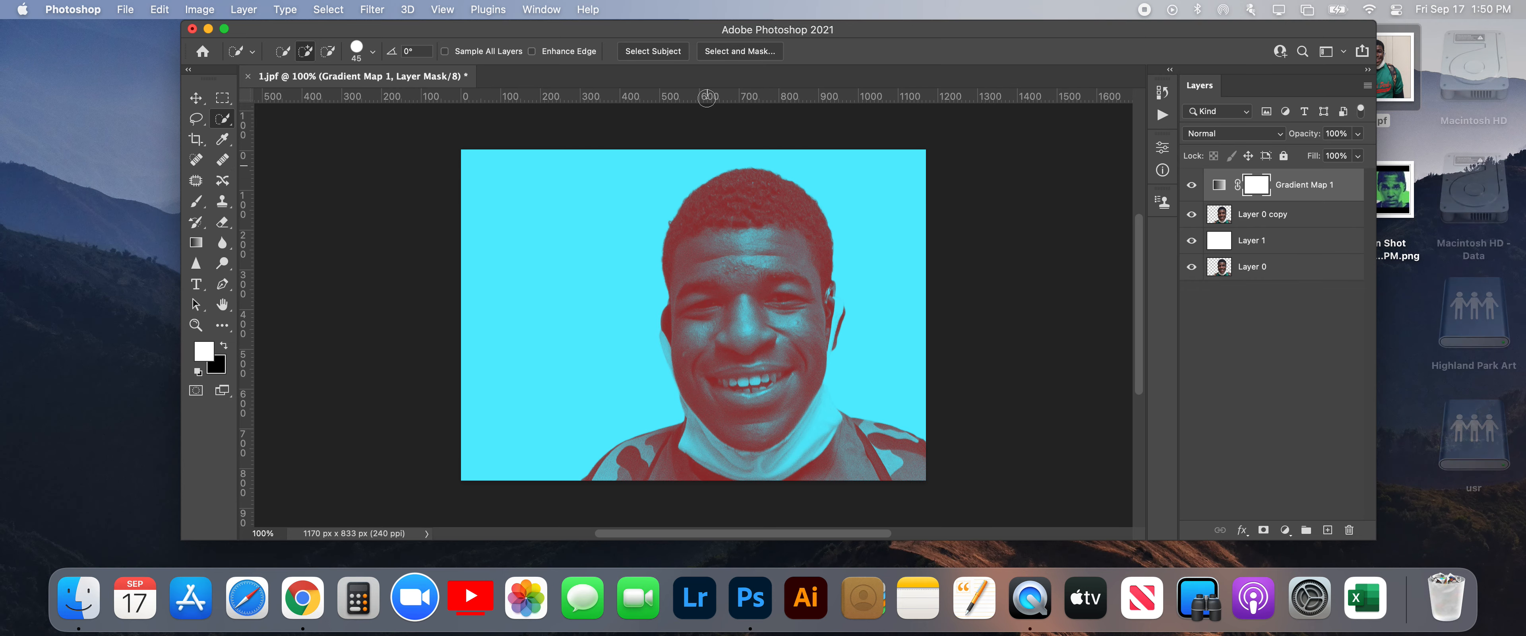
drag(782, 27, 666, 26)
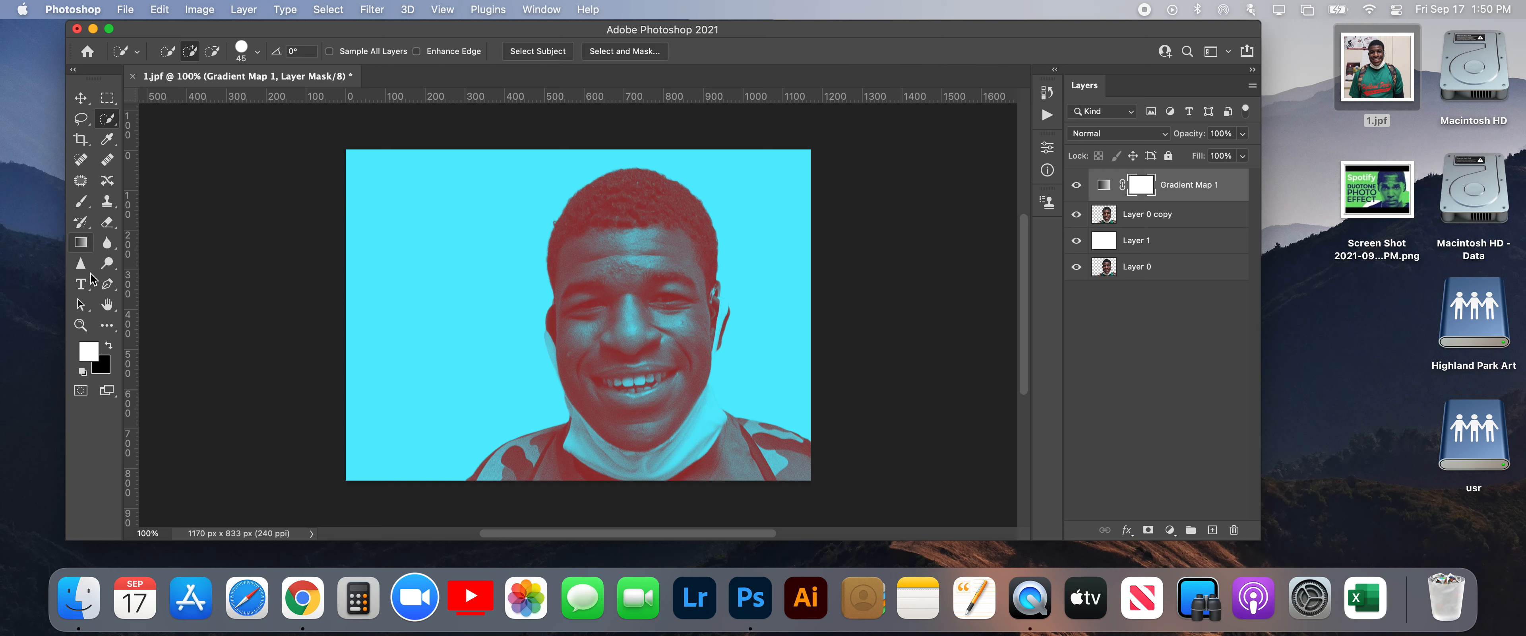
click(106, 326)
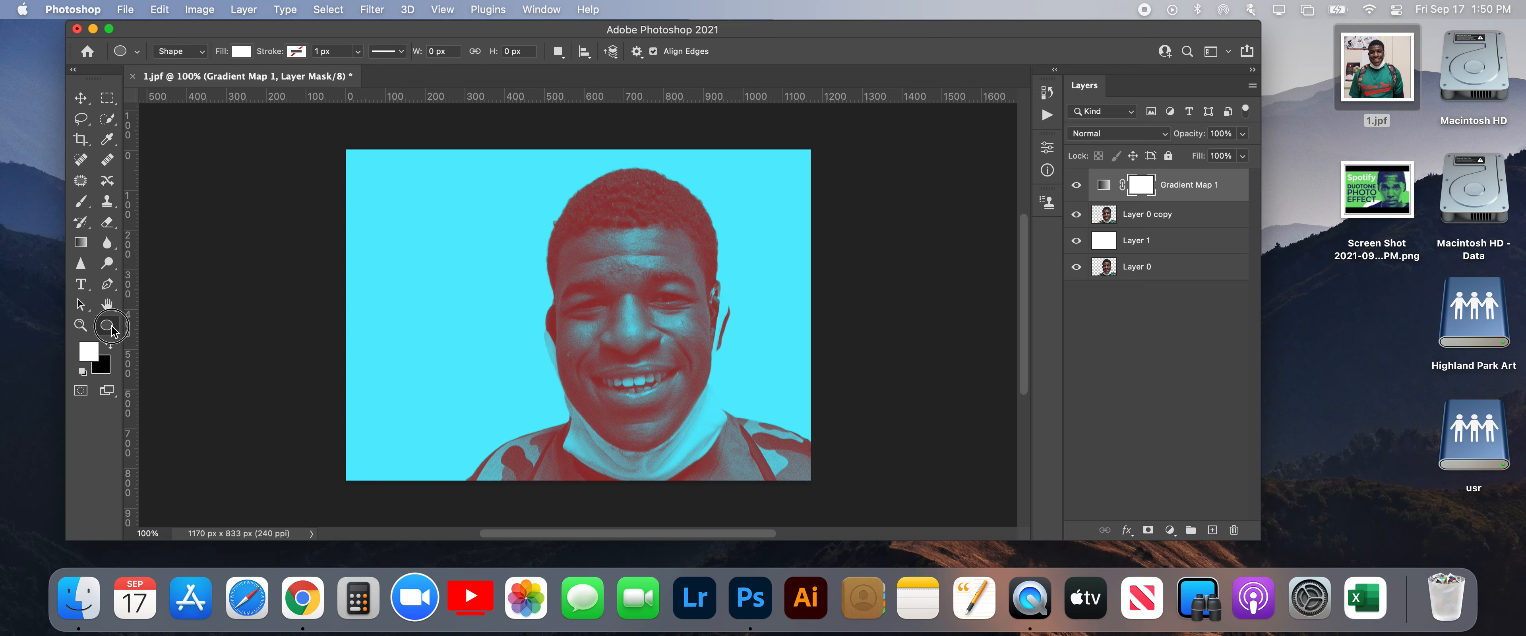
click(108, 326)
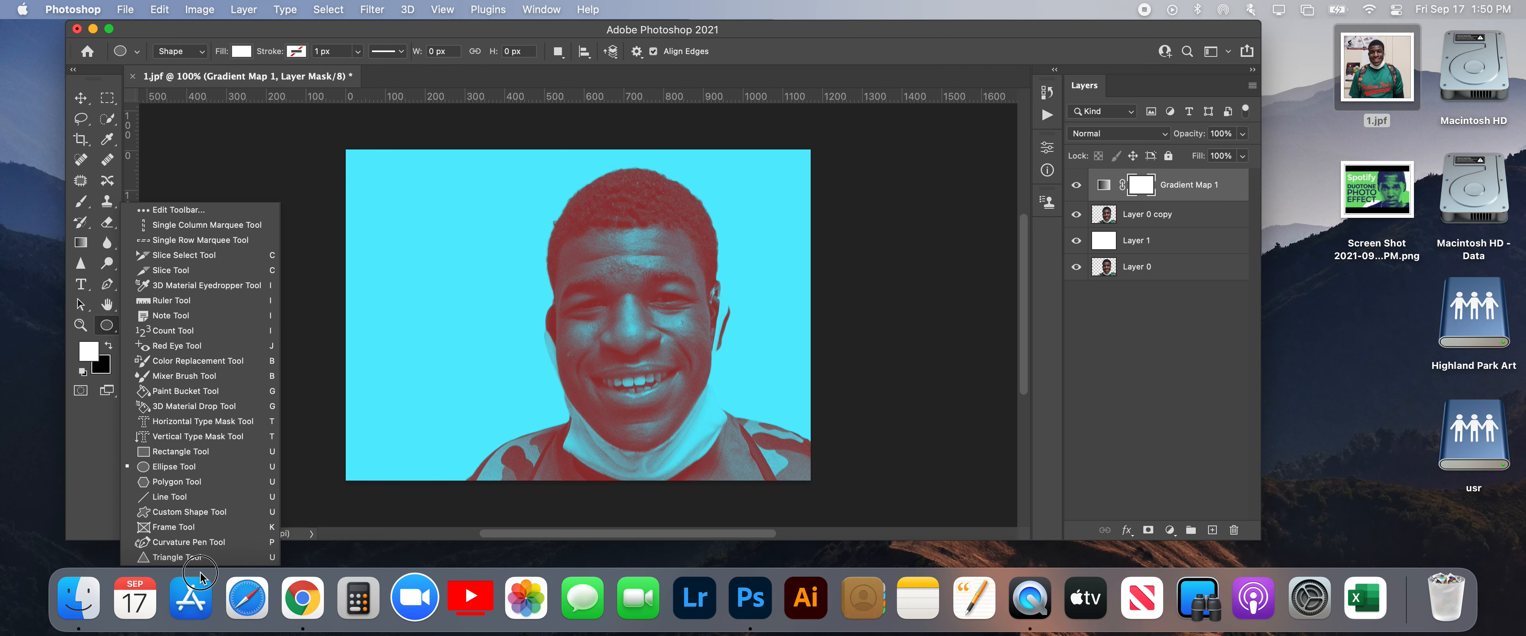
click(185, 468)
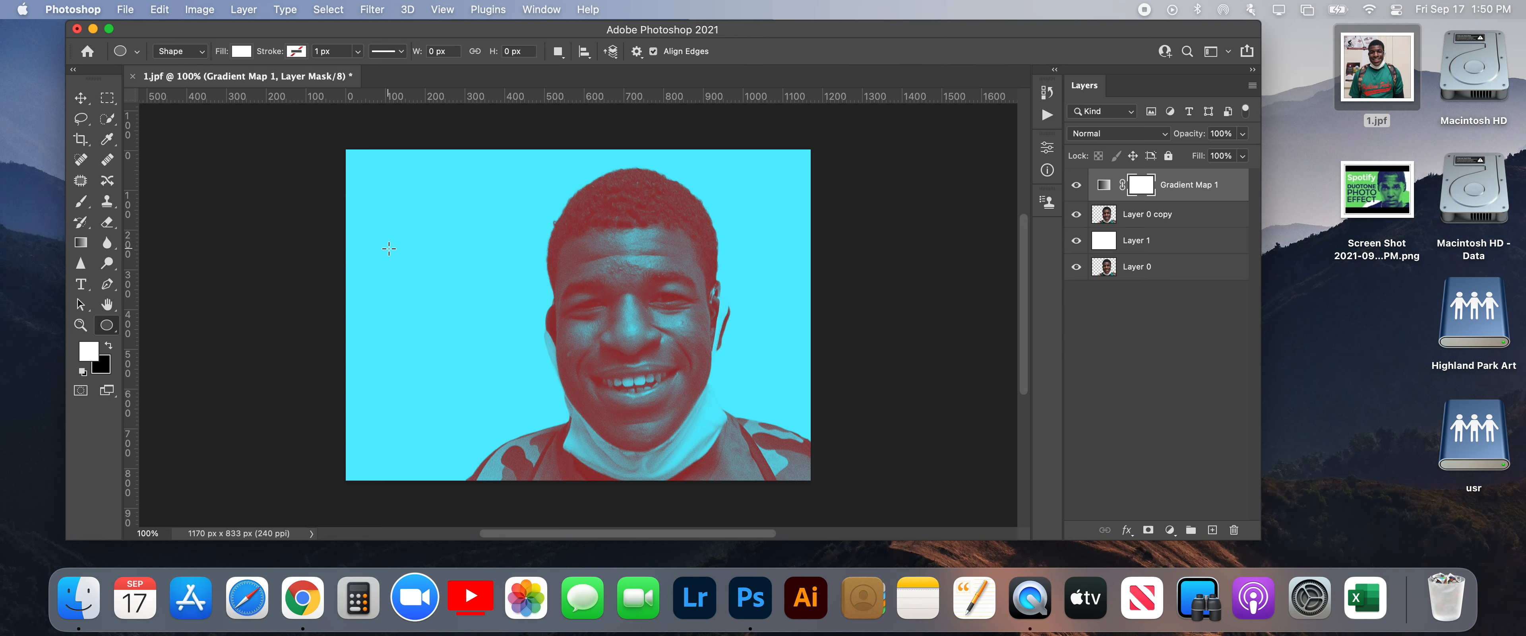
click(240, 50)
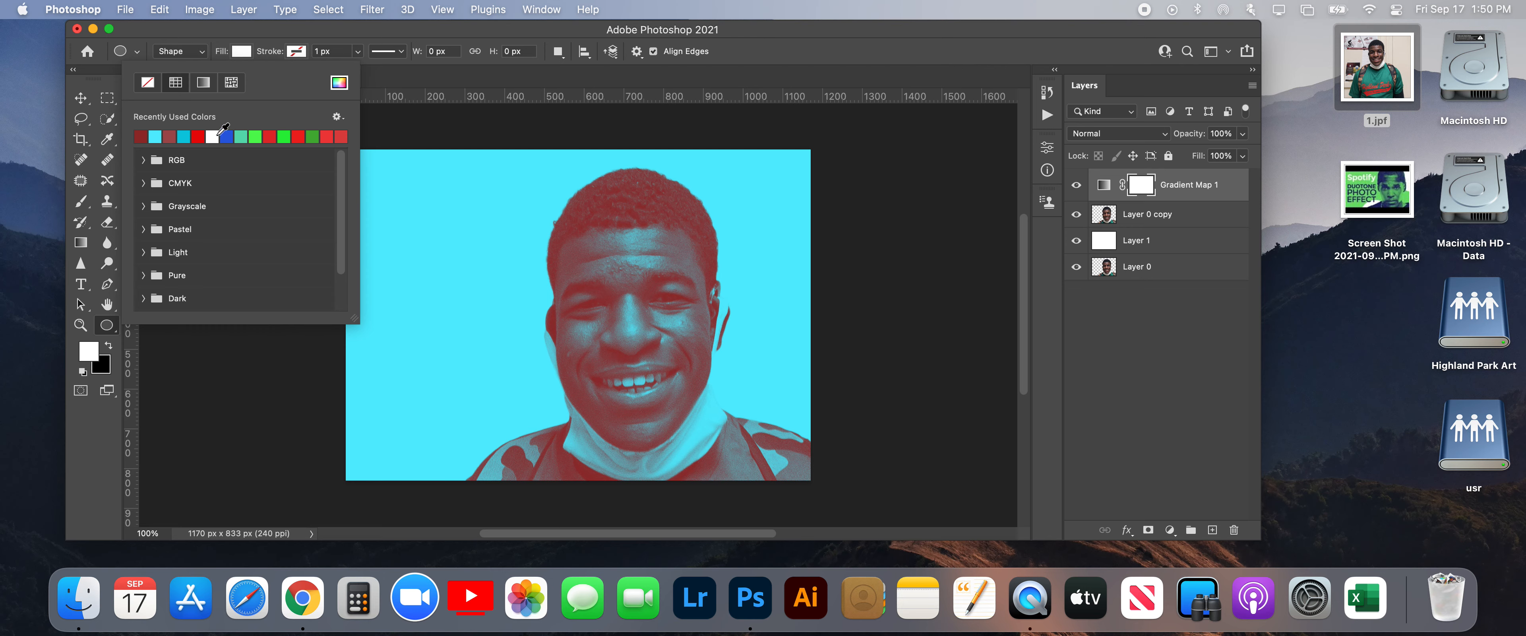
click(256, 28)
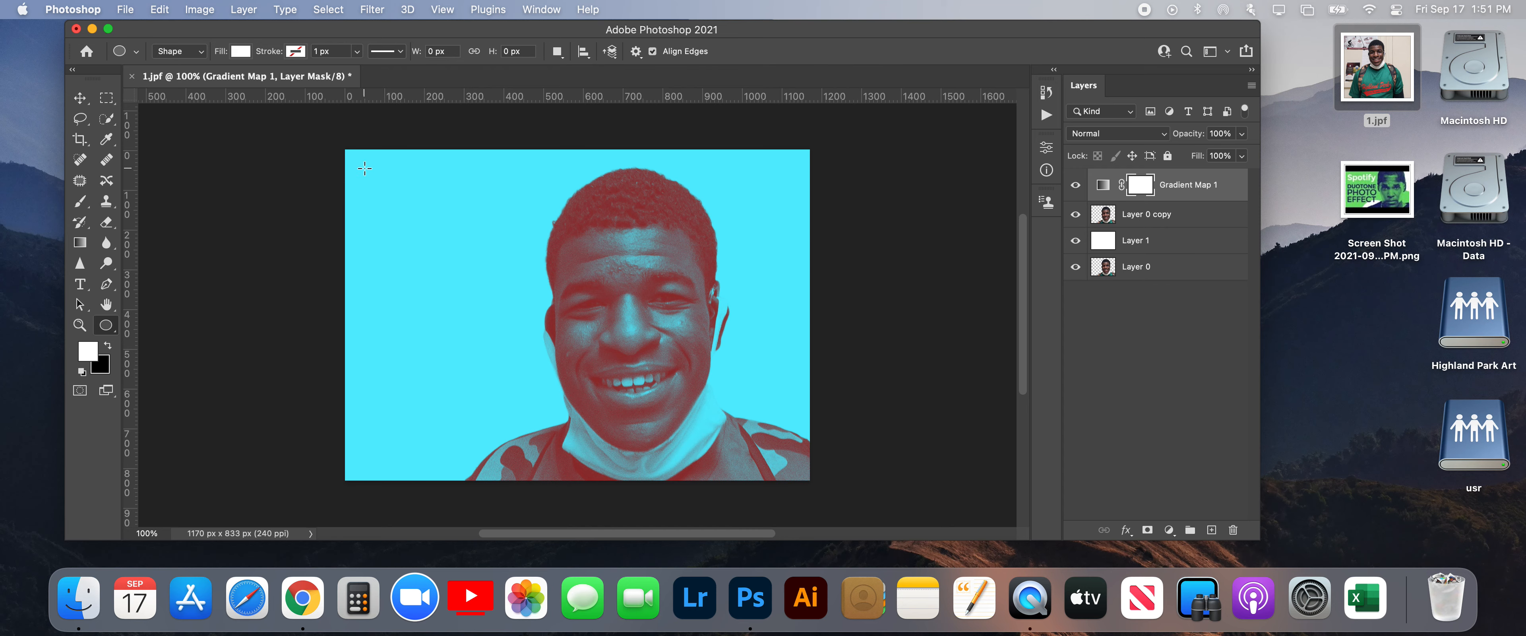
drag(363, 190, 467, 291)
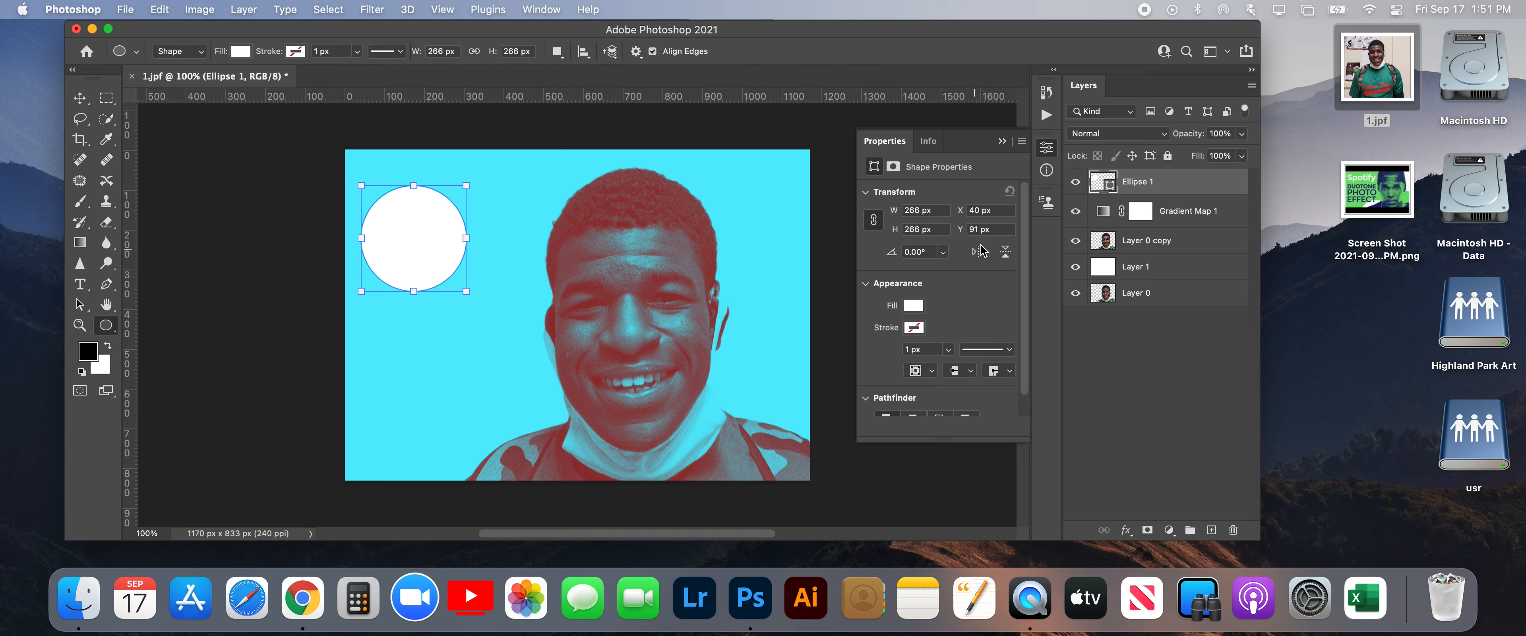
click(1002, 141)
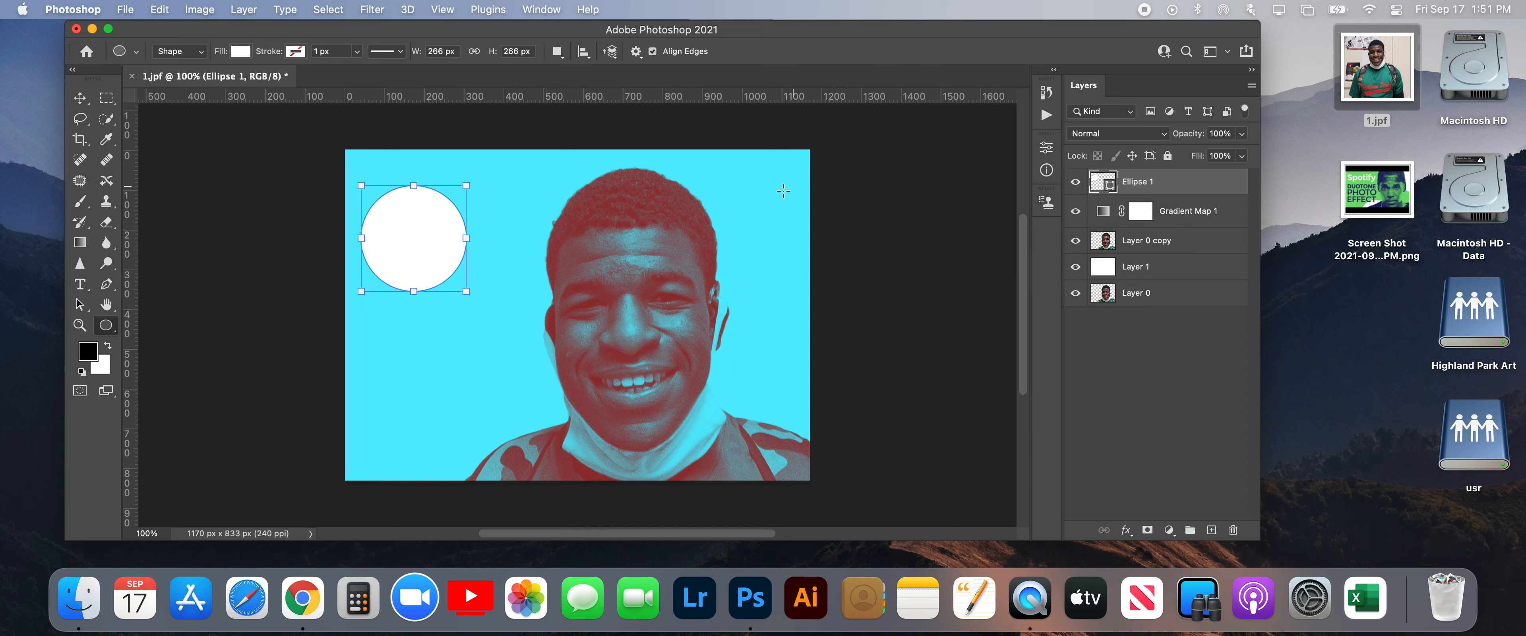
mouse_move(655, 159)
mouse_down()
mouse_move(676, 233)
mouse_move(862, 365)
mouse_up()
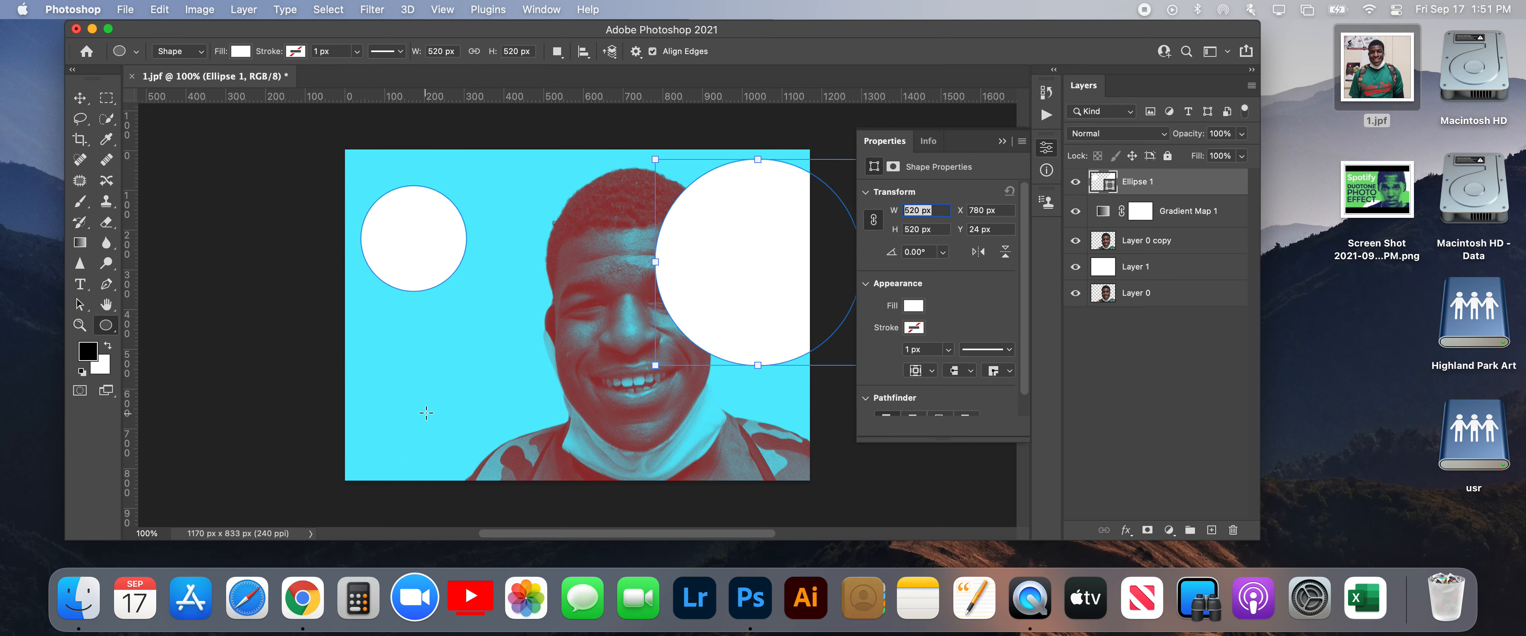
drag(374, 392, 555, 510)
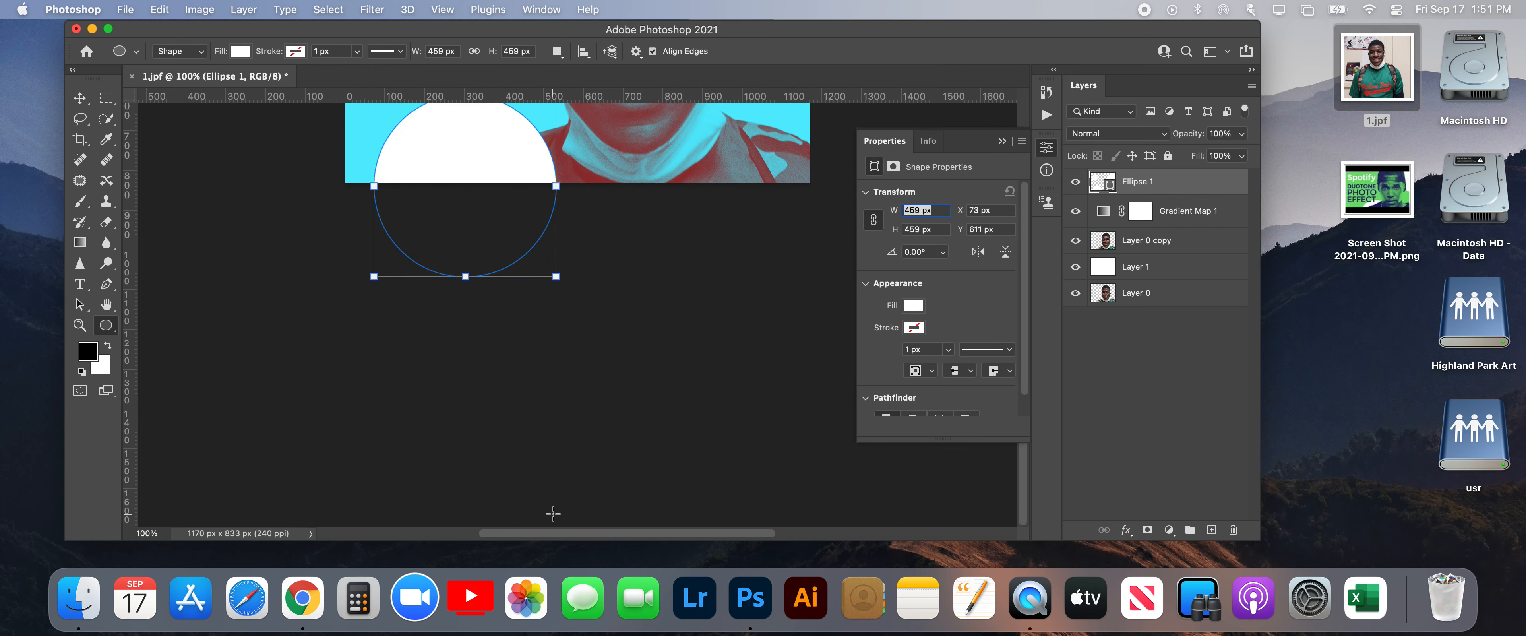
scroll(585, 475, up, 5)
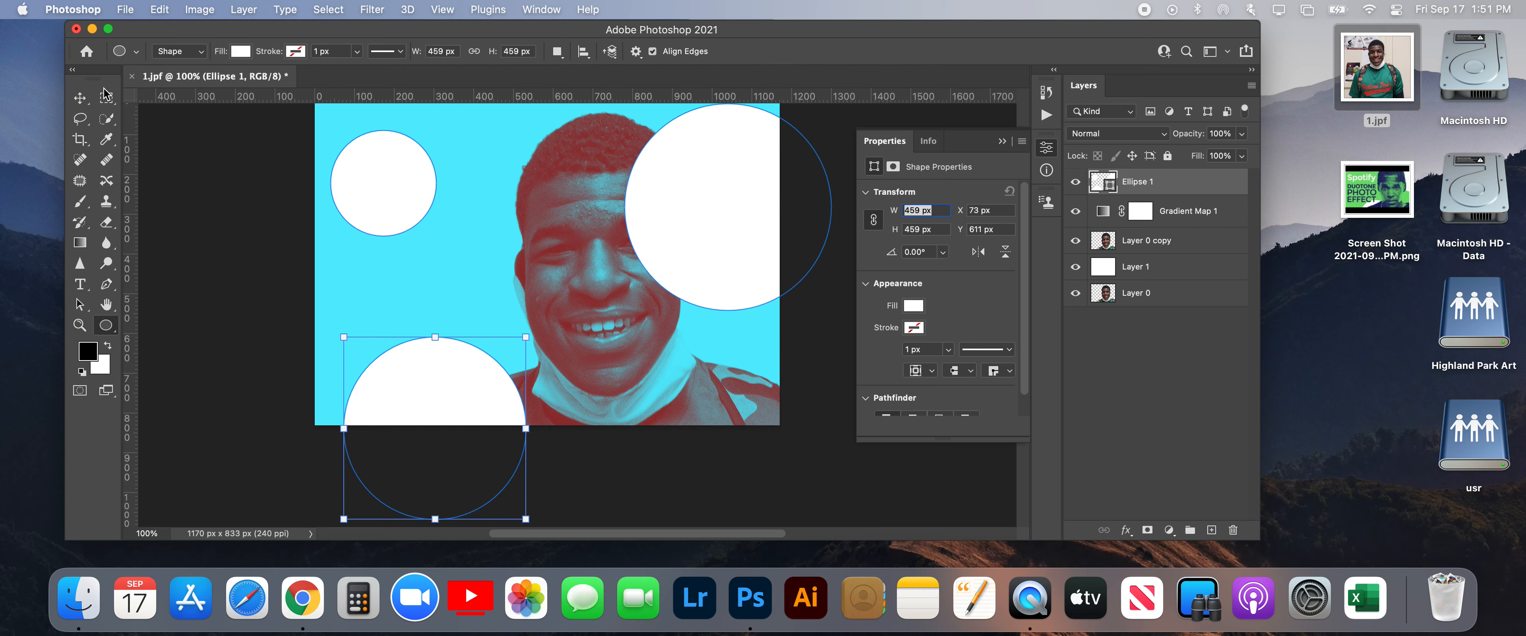
click(83, 101)
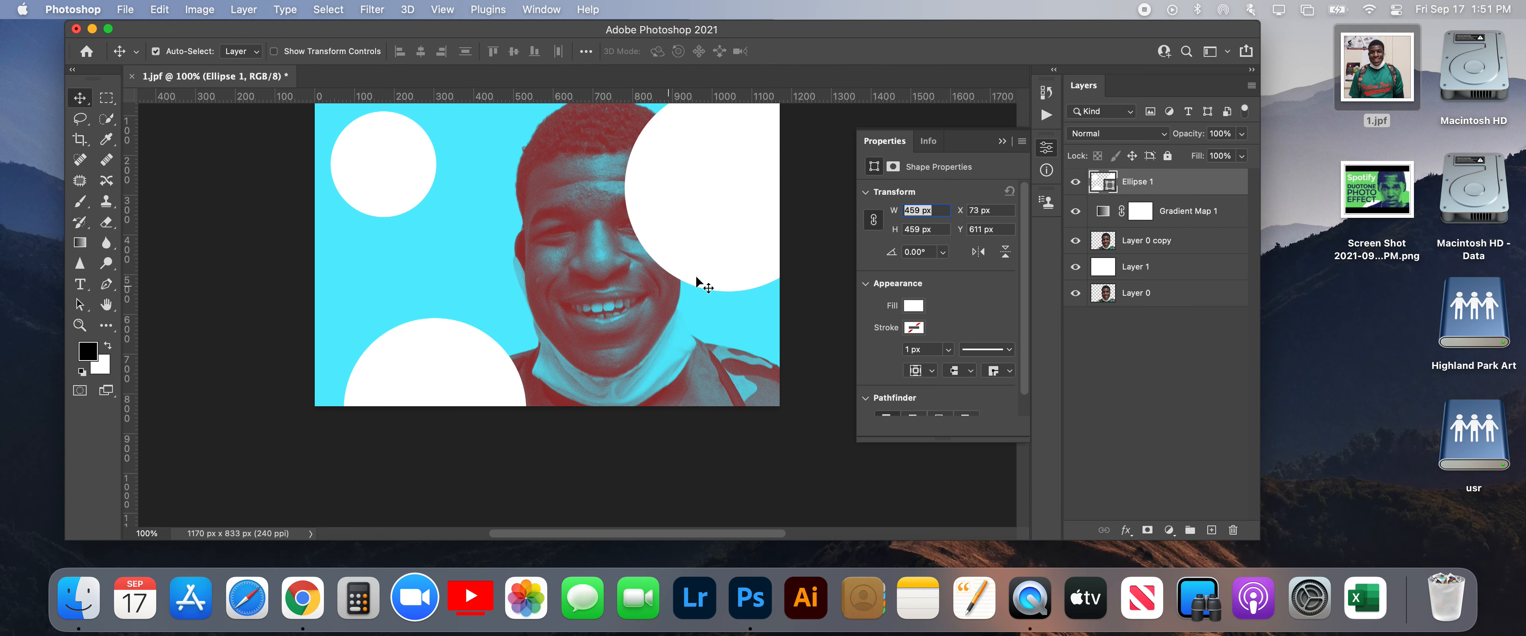
drag(455, 345, 452, 325)
scroll(502, 328, up, 3)
scroll(502, 328, right, 2)
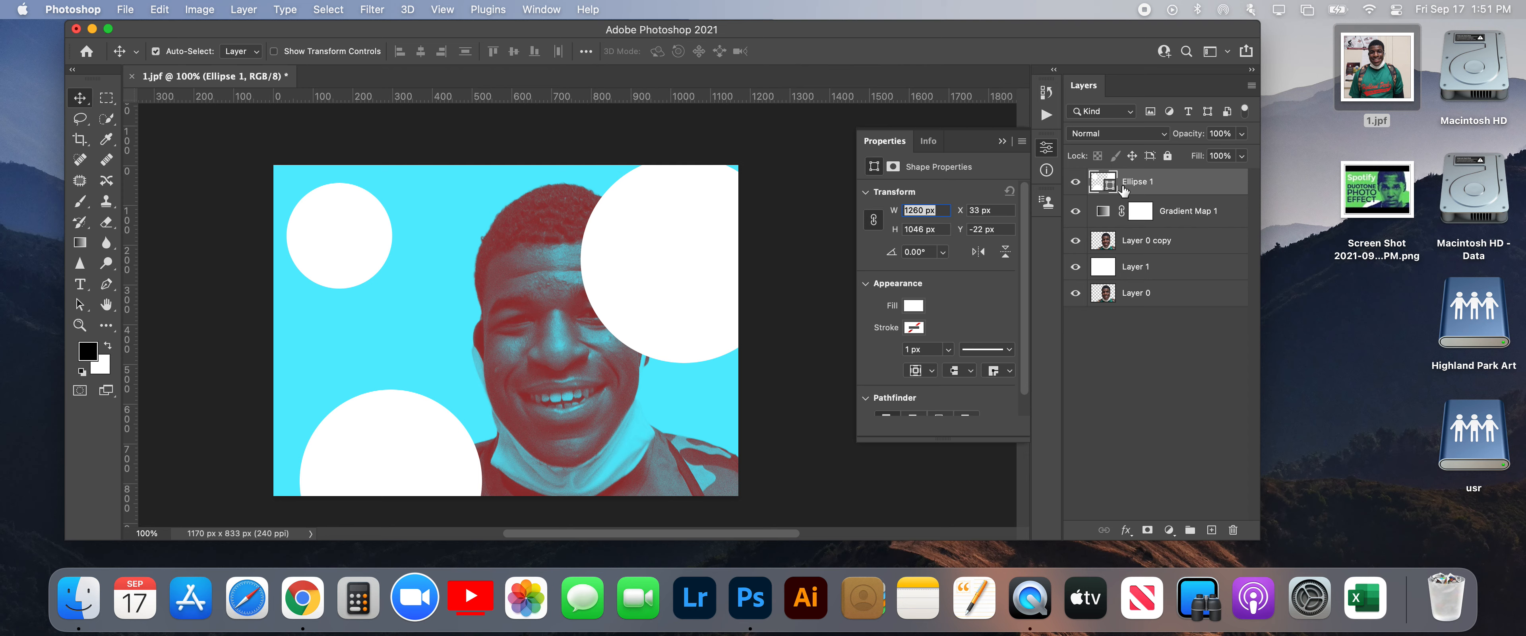
drag(699, 266, 649, 254)
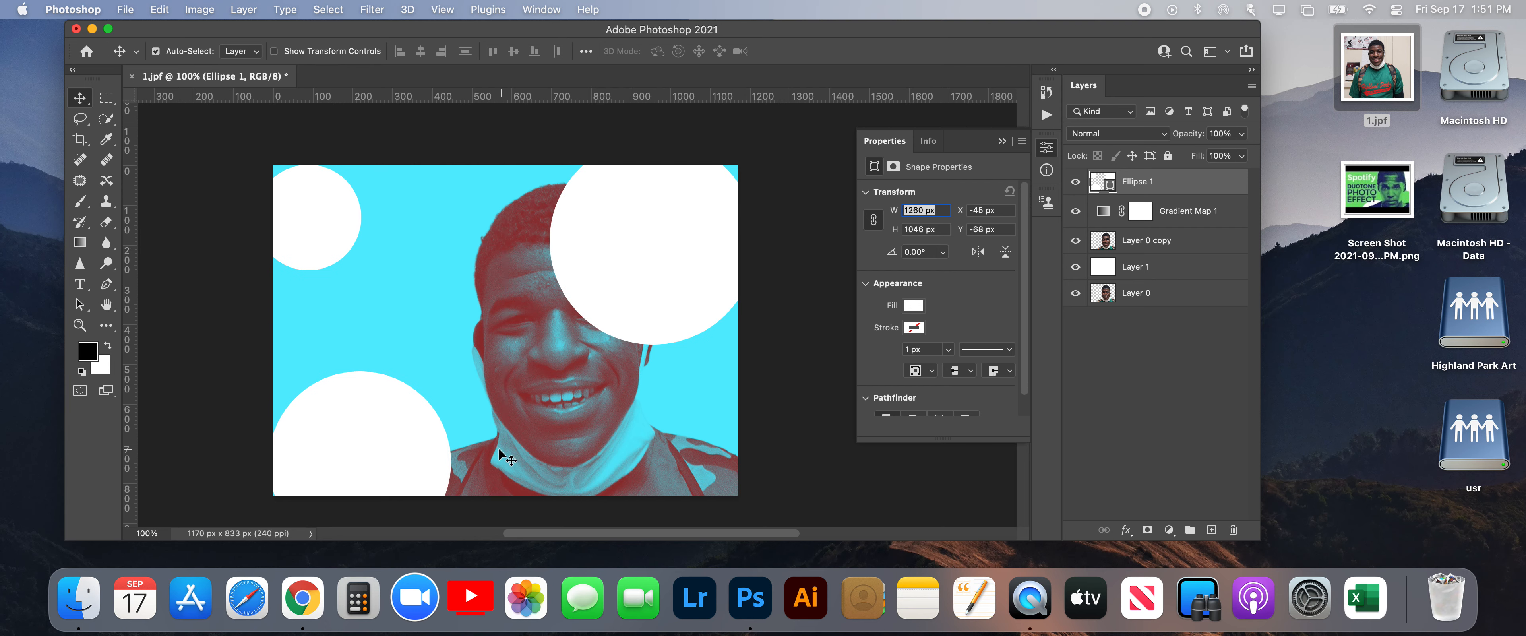
key(super+z)
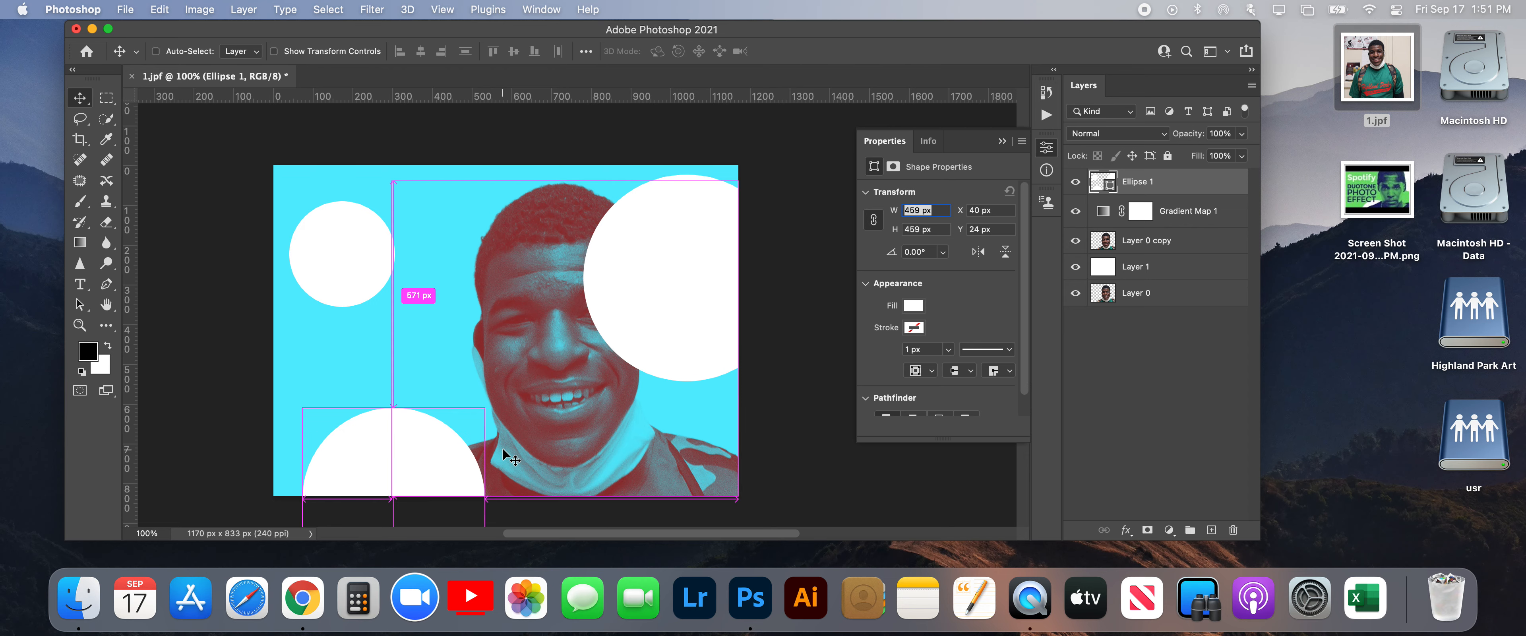
key(super+z)
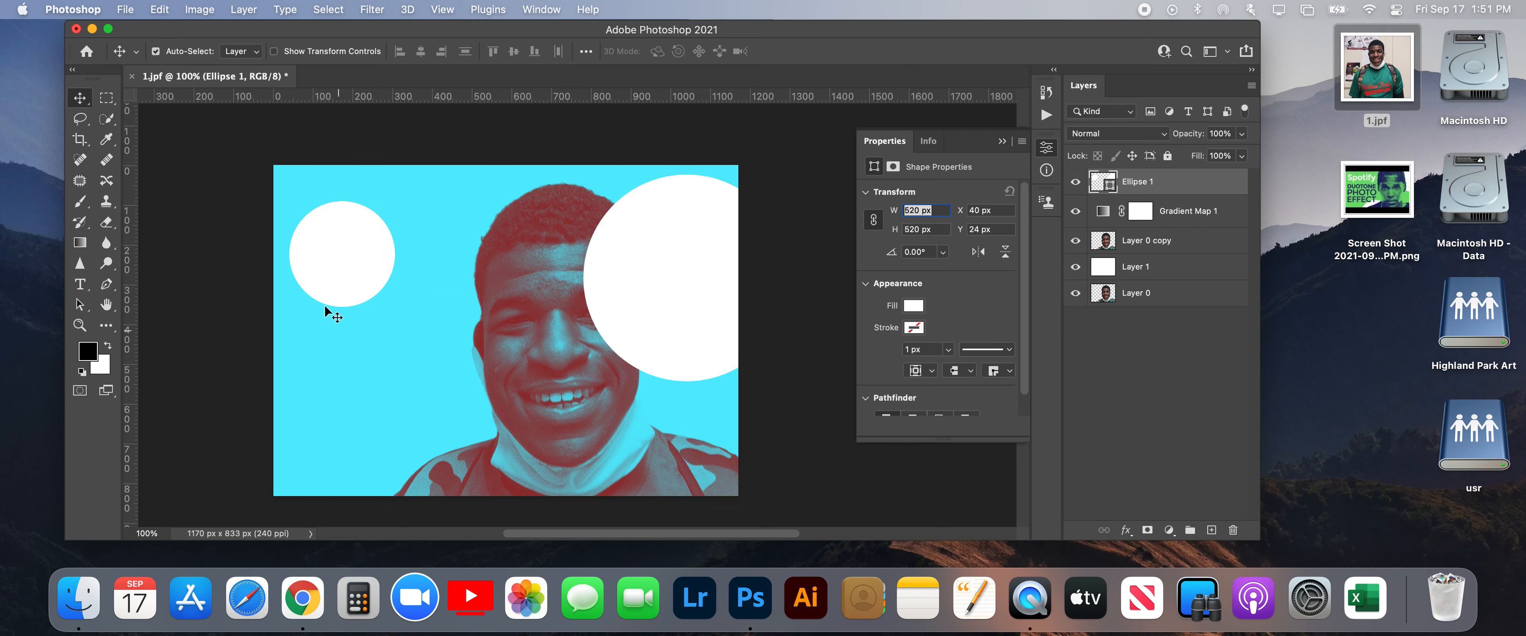
Step: Shift both circles up and left past the canvas edges and add a white circle about 383 px wide in the lower left
drag(672, 249, 647, 223)
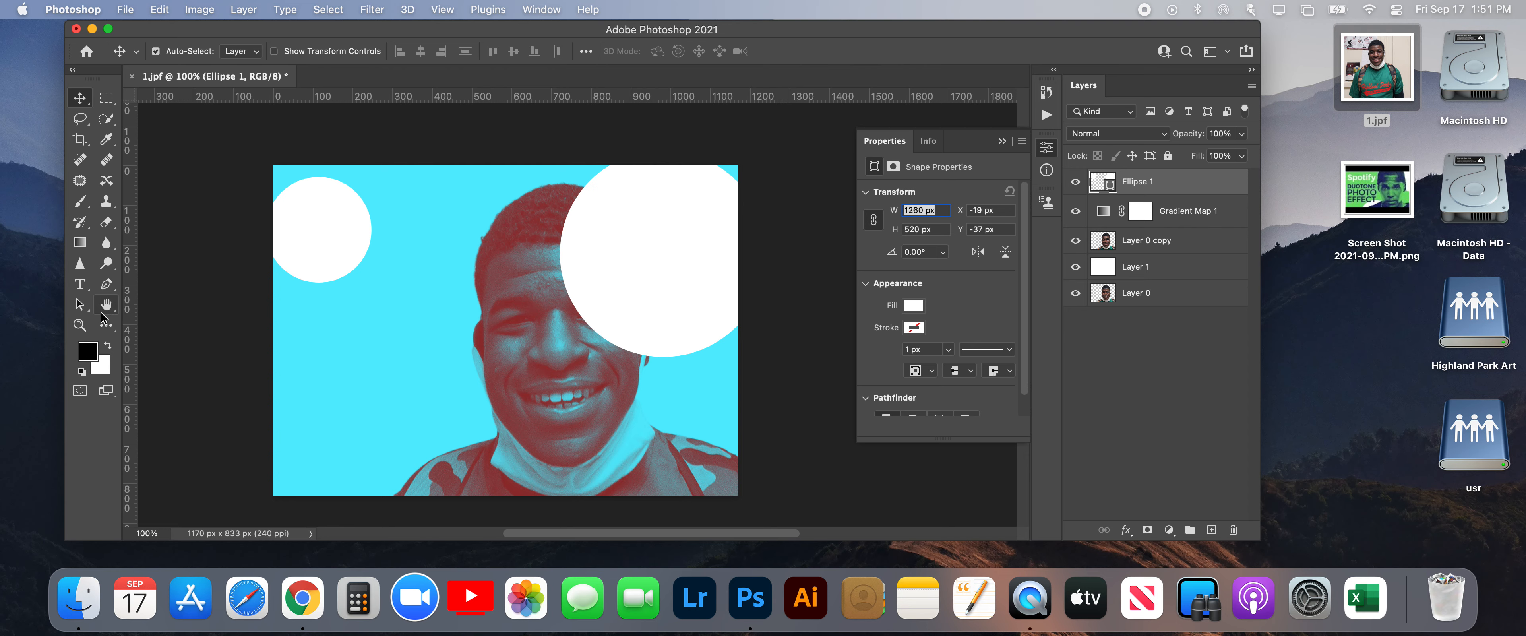
click(106, 326)
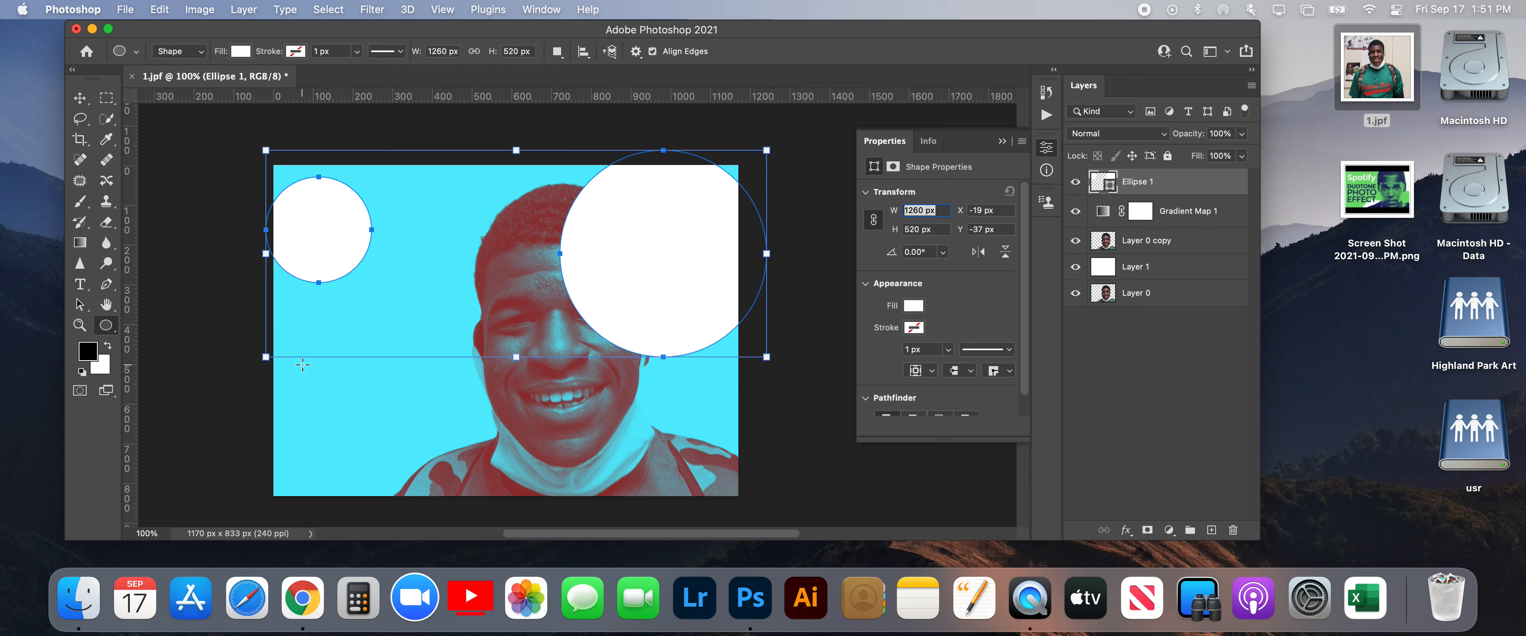
mouse_move(303, 365)
mouse_down()
mouse_move(388, 434)
mouse_move(454, 533)
mouse_up()
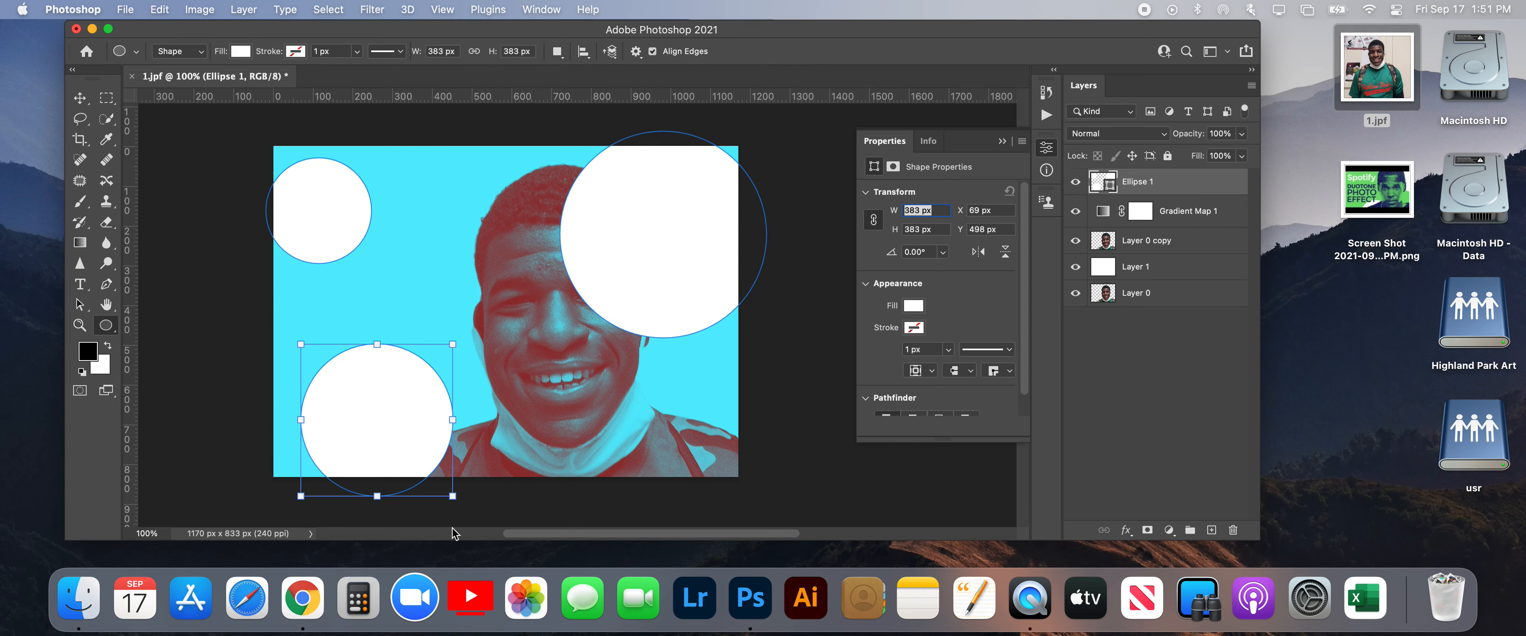
click(89, 104)
mouse_move(359, 233)
mouse_down()
mouse_move(365, 183)
mouse_move(367, 213)
mouse_move(467, 309)
mouse_move(368, 248)
mouse_up()
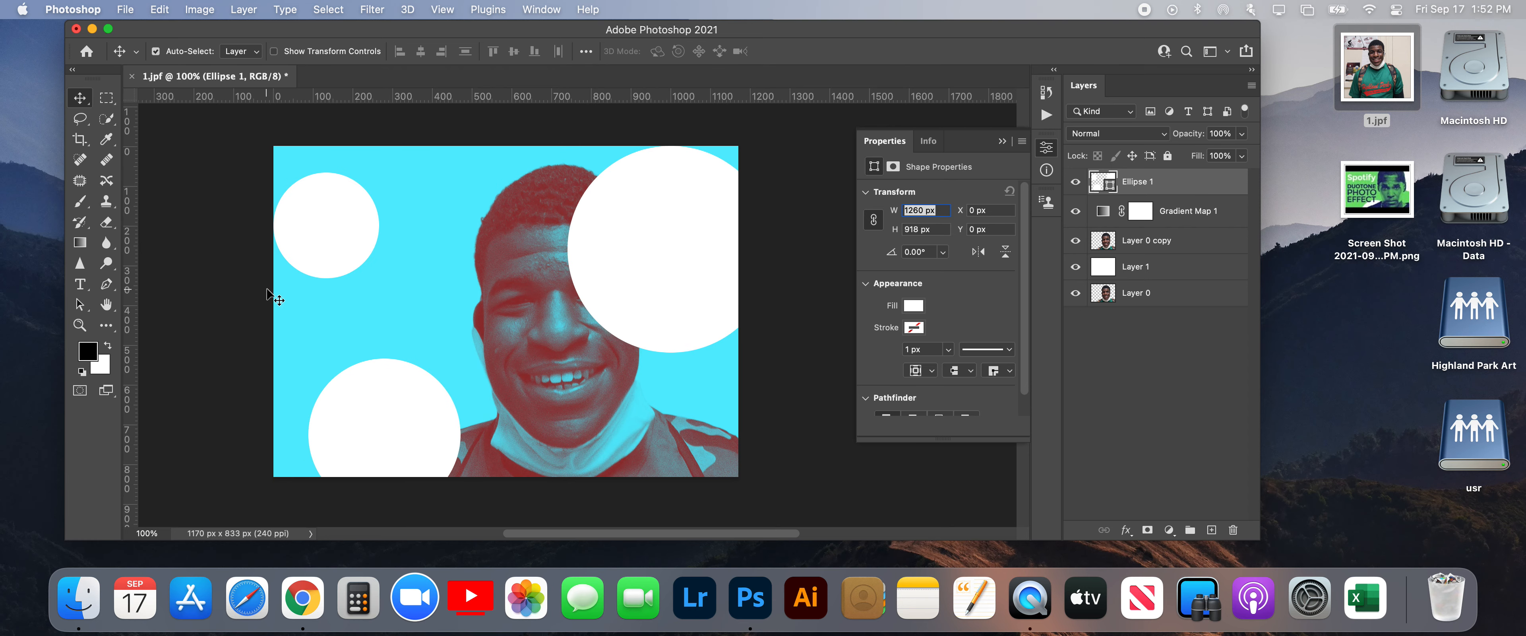
drag(267, 294, 260, 279)
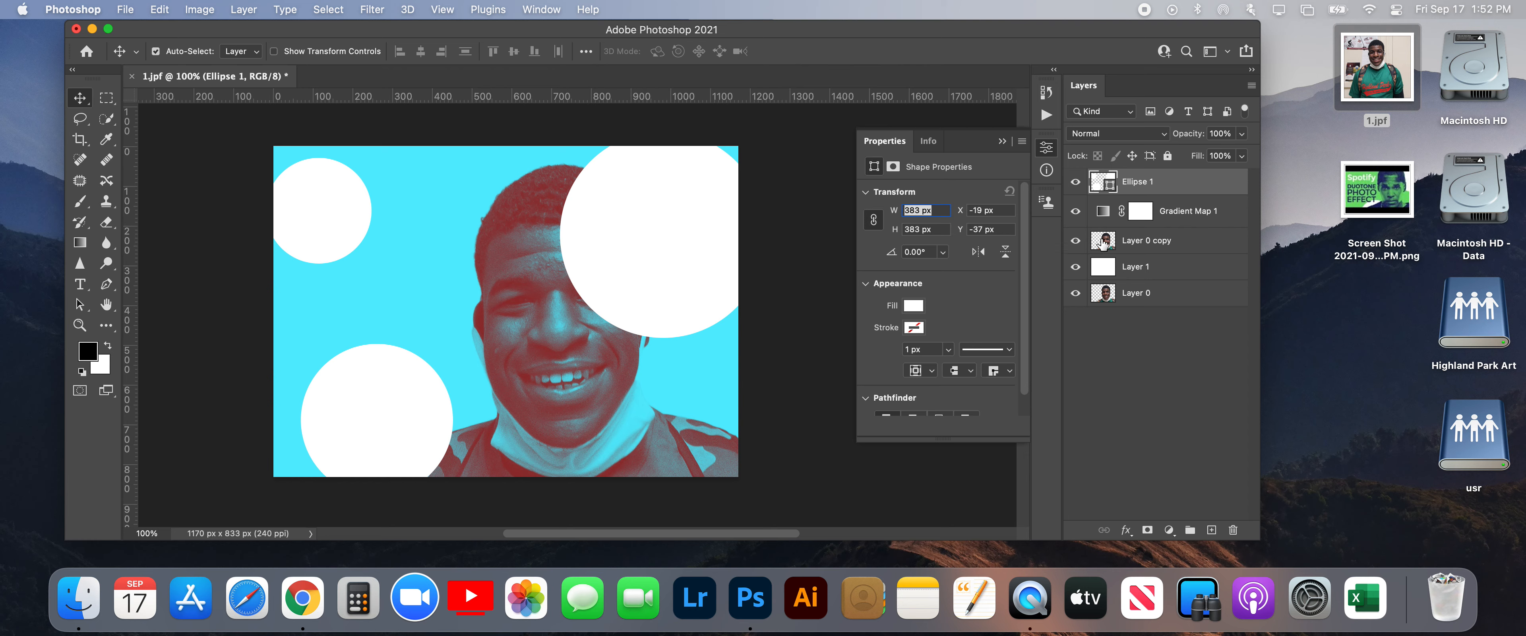
Step: Mask the Ellipse 1 layer with the inverted outline selection of Layer 0 copy, placing the circles behind the man
key(super)
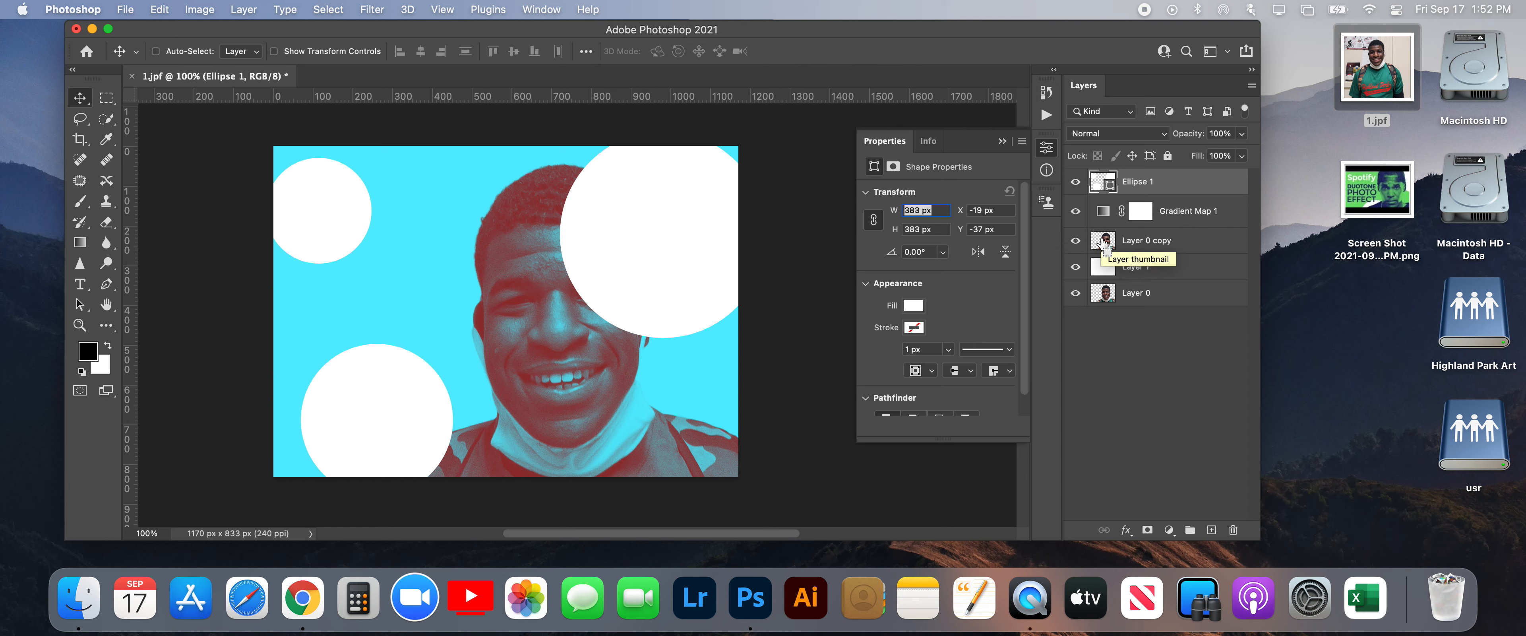
super+click(1104, 243)
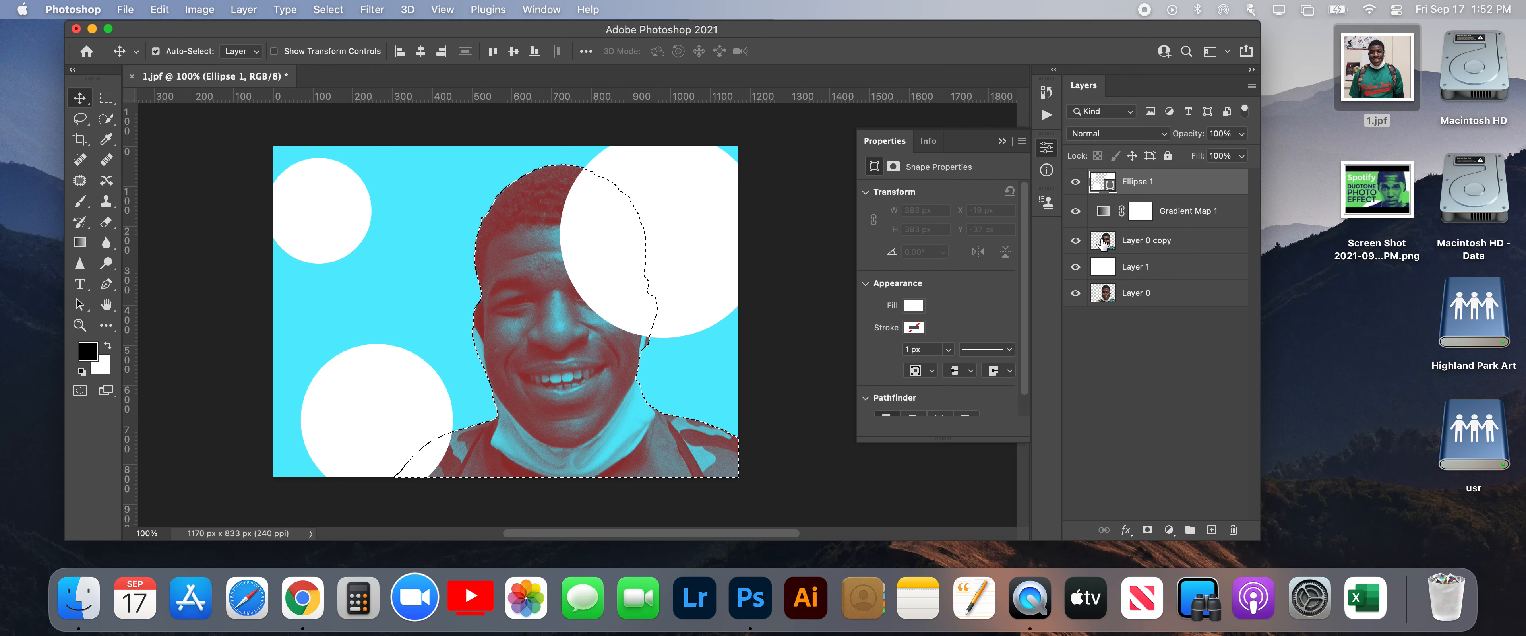
click(327, 9)
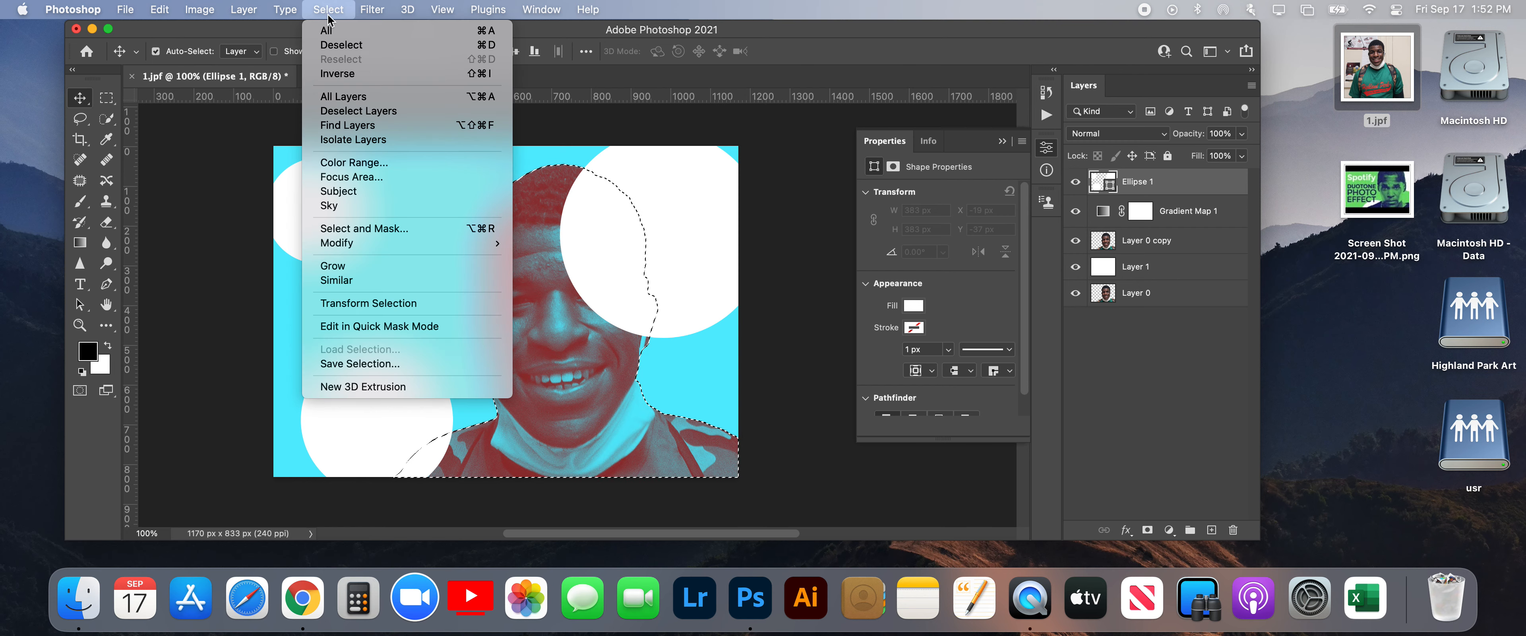
click(337, 80)
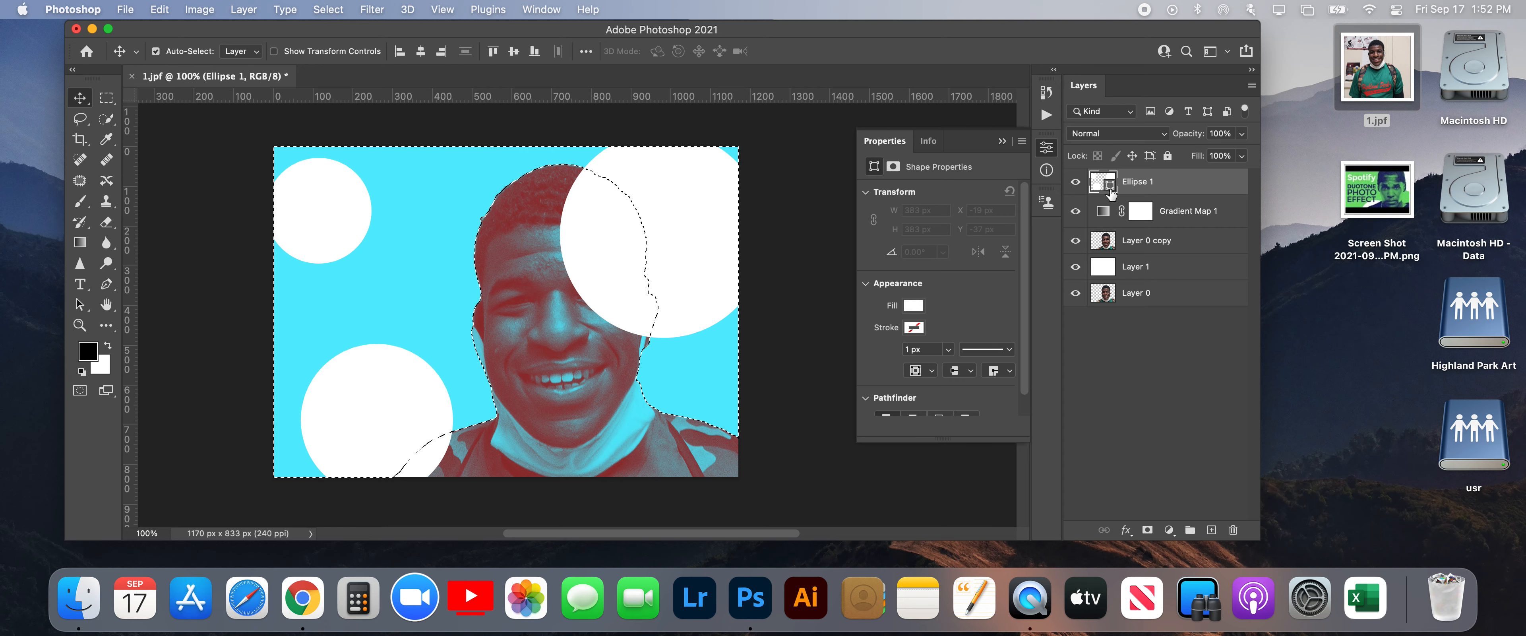
click(1151, 530)
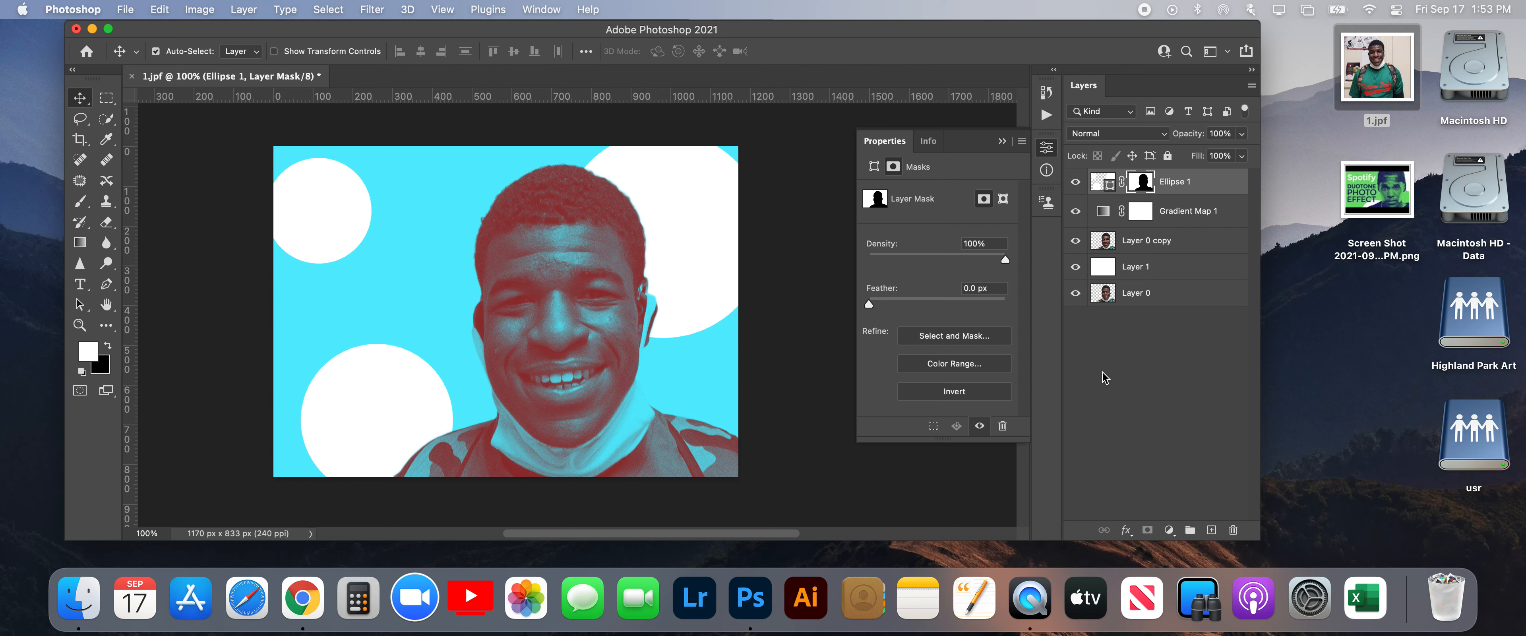
click(1003, 141)
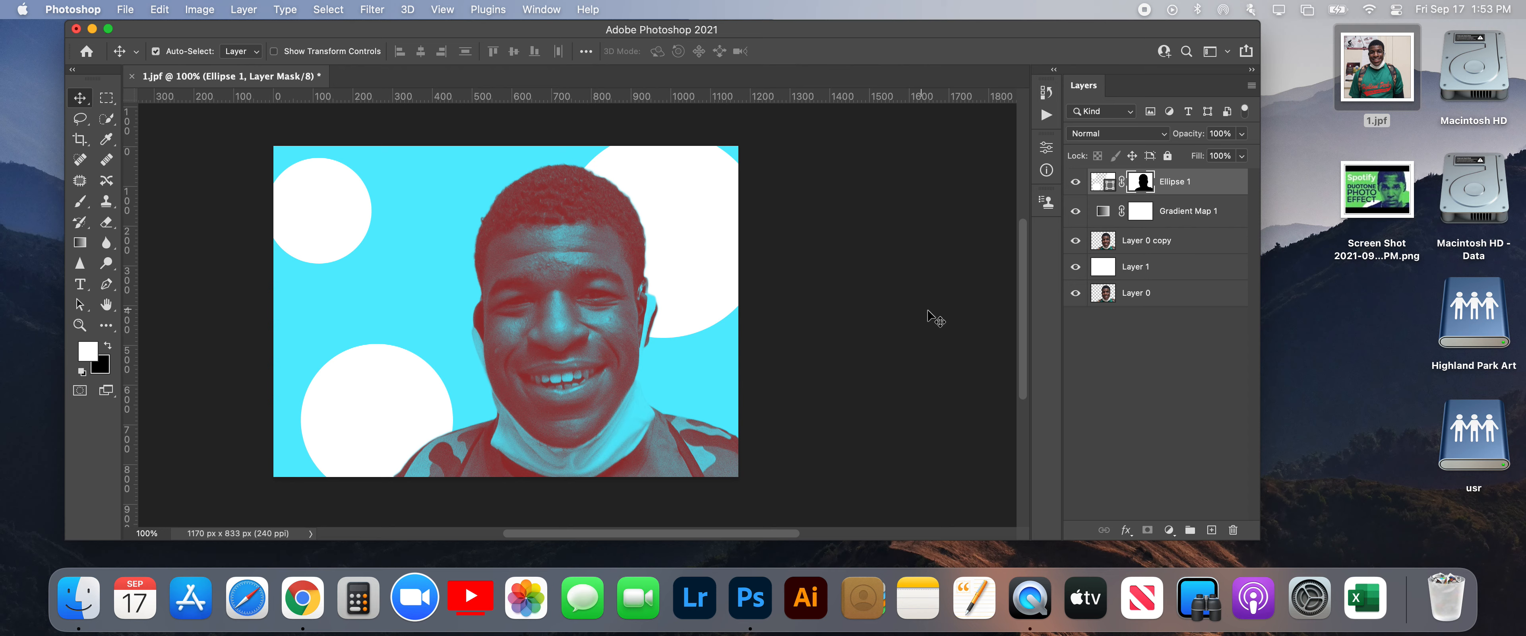
click(1390, 204)
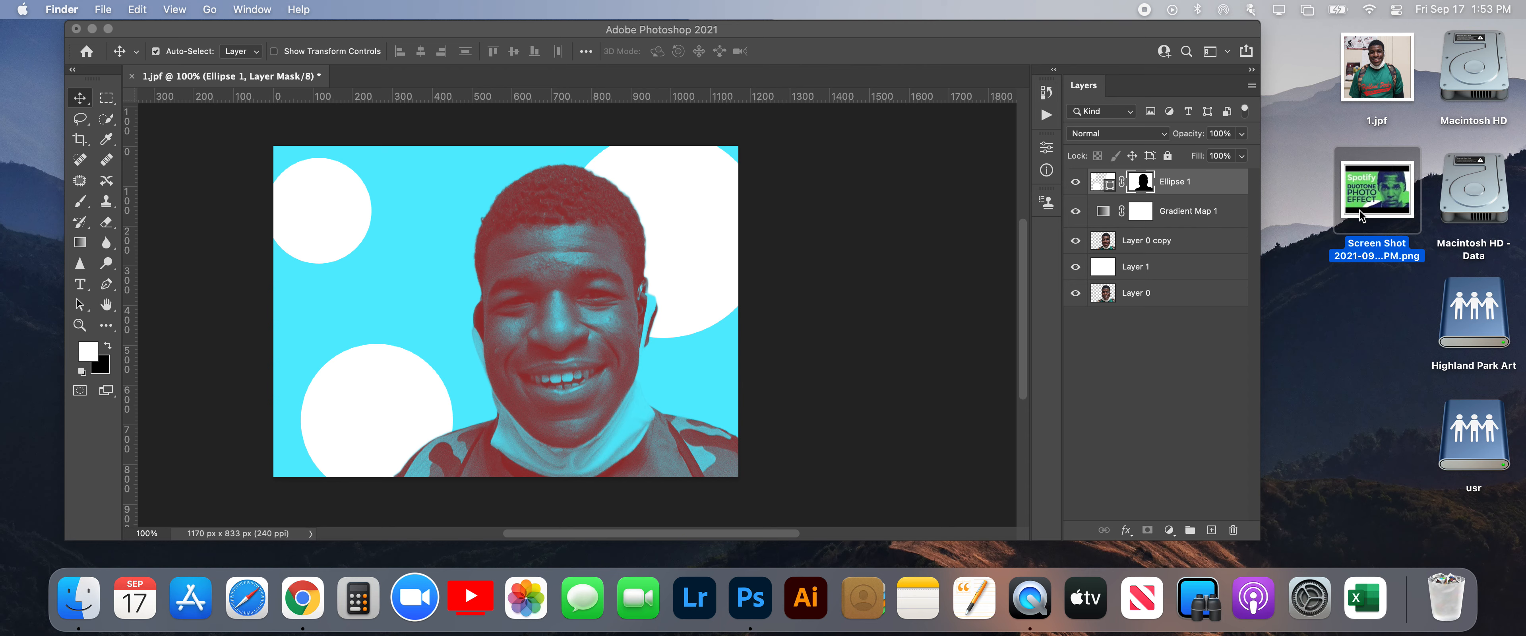
click(148, 176)
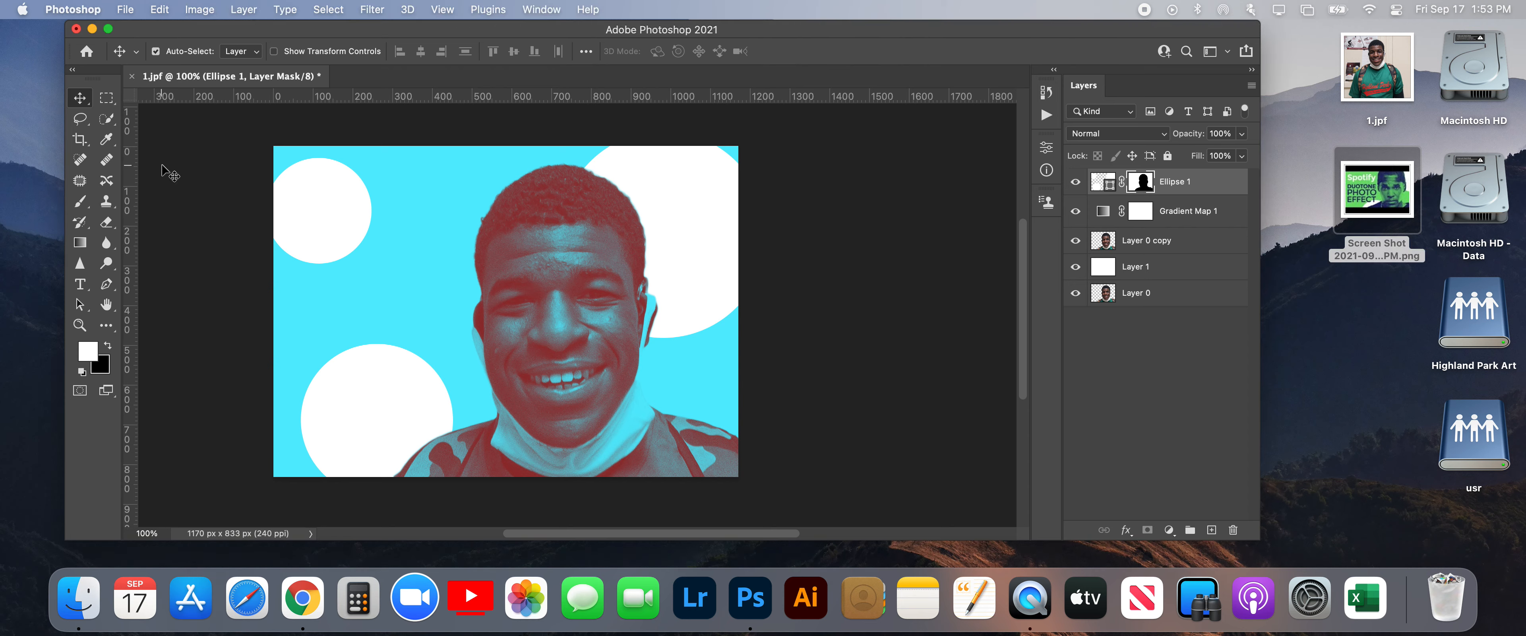
click(78, 102)
Step: Save the duotone portrait to the Desktop as a PDF file named 8
click(127, 8)
click(155, 185)
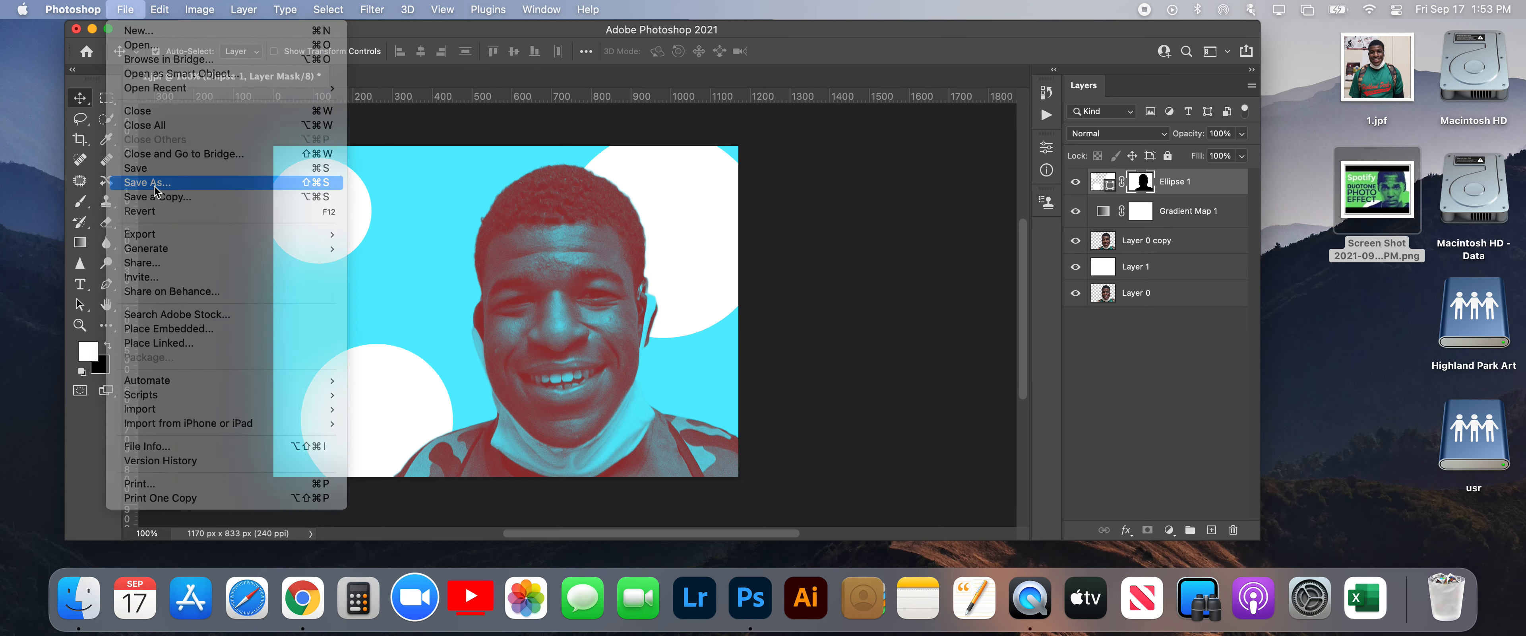
click(658, 424)
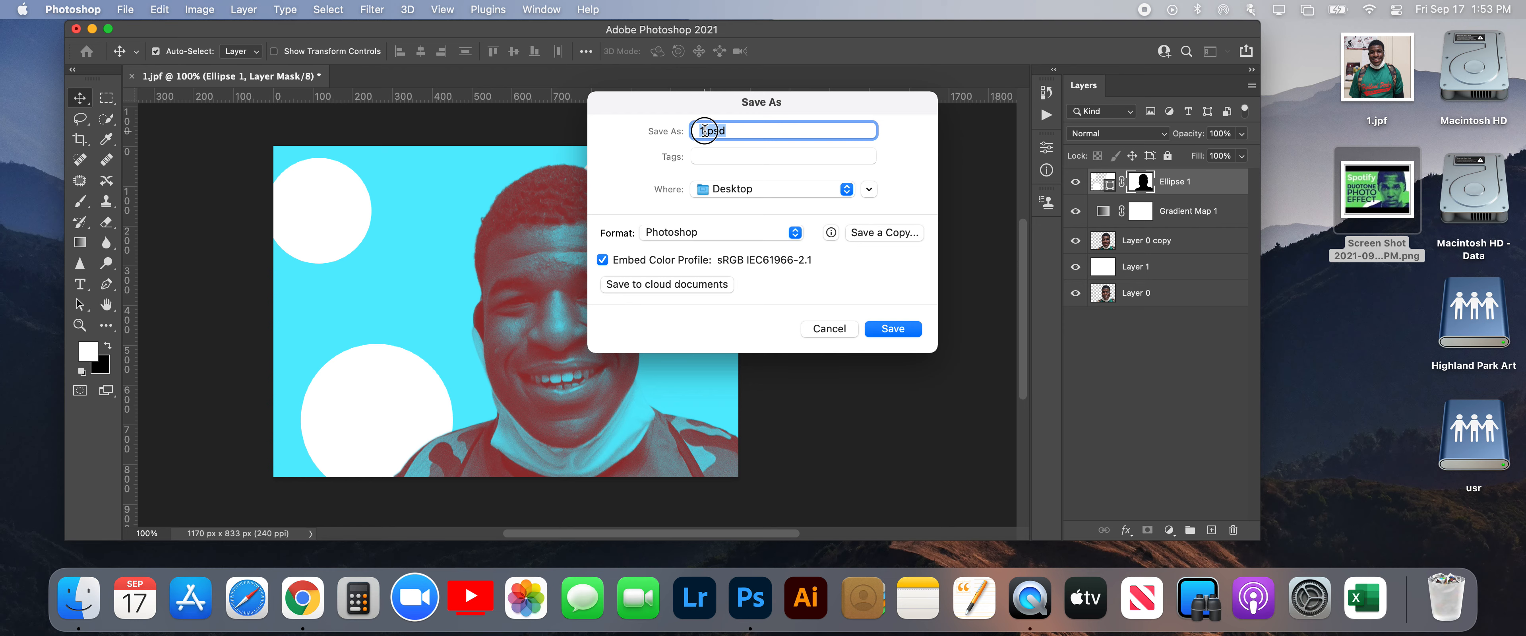
key(Right)
key(BackSpace)
text(8)
click(697, 233)
click(727, 270)
click(892, 328)
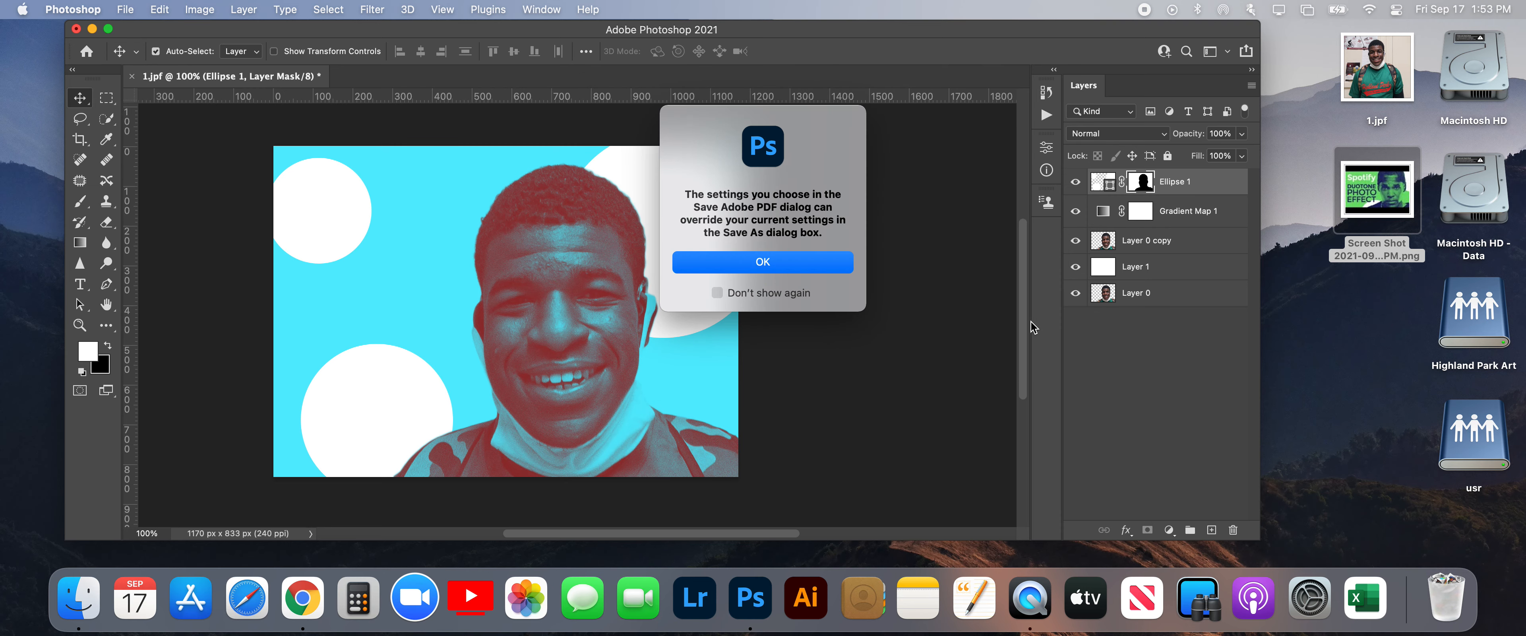
Step: Export the PDF with the High Quality Print preset, accepting the notice about preserved Photoshop editing capabilities
click(799, 268)
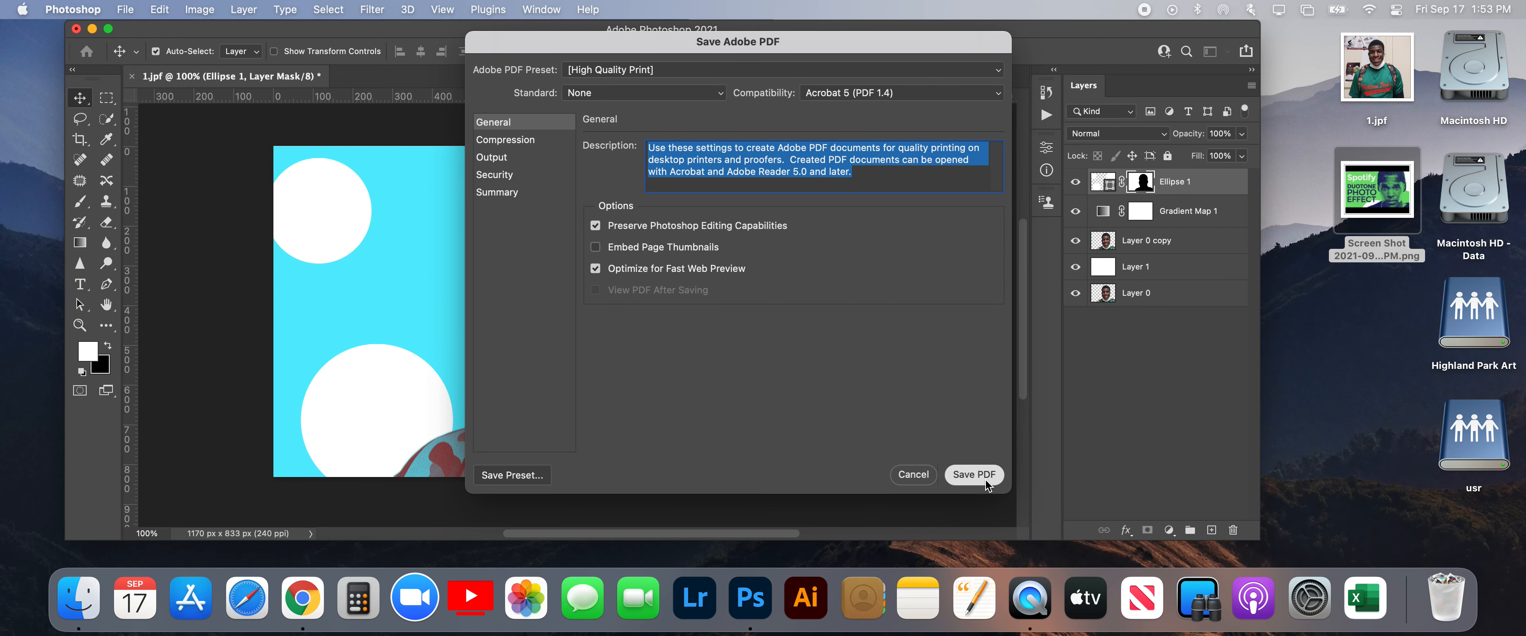
click(986, 483)
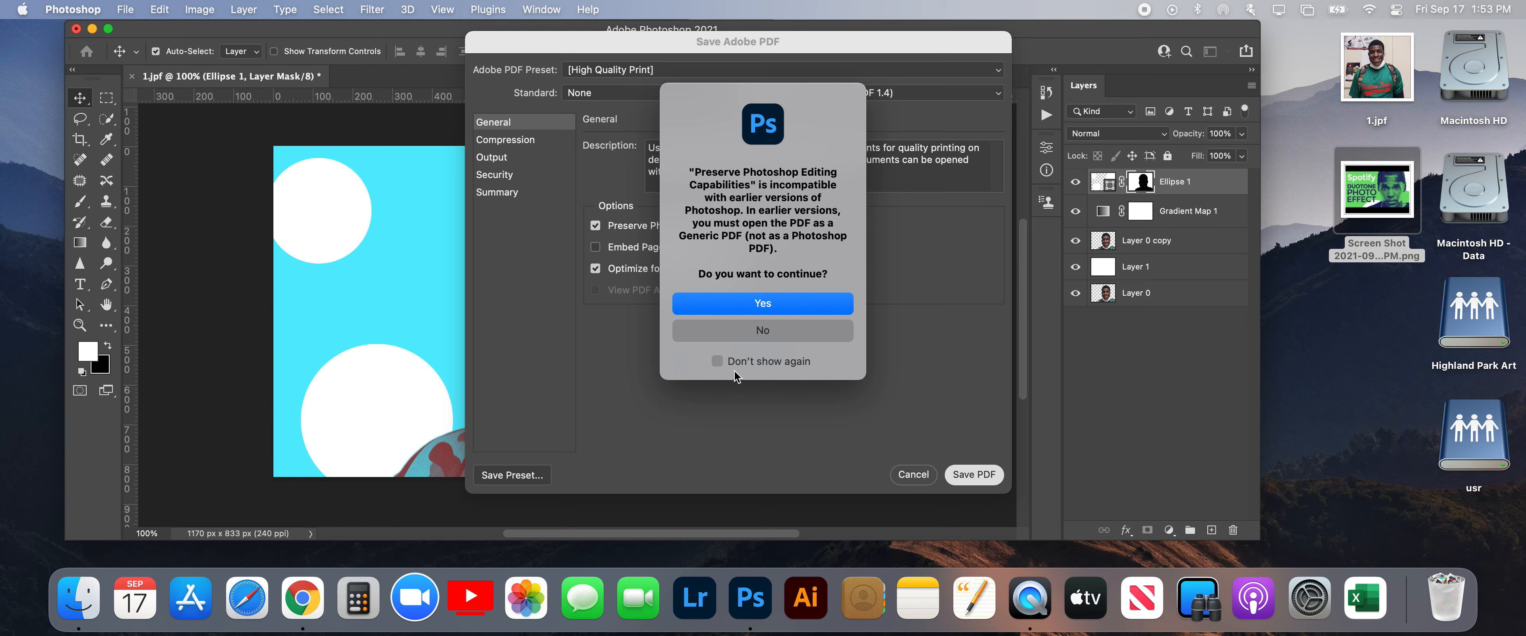
click(781, 311)
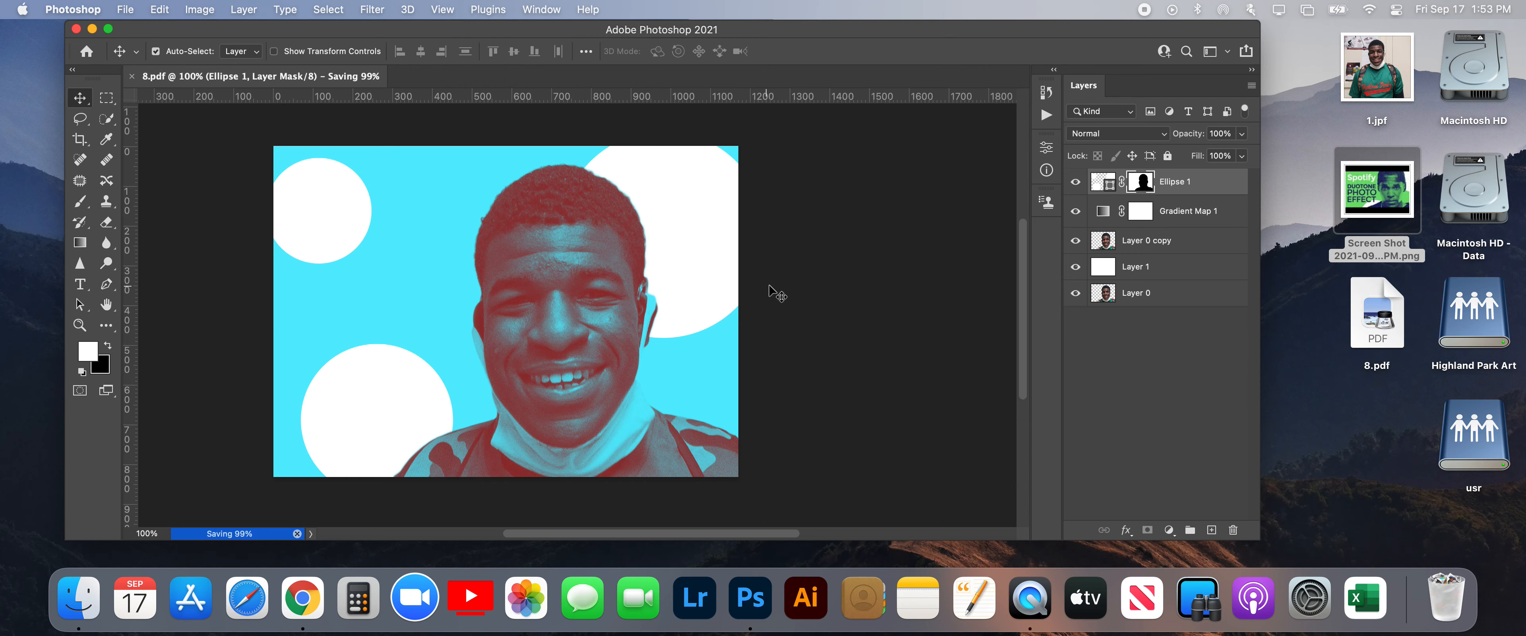
Step: Preview the saved 8.pdf from the desktop and shrink the Photoshop window
click(1375, 346)
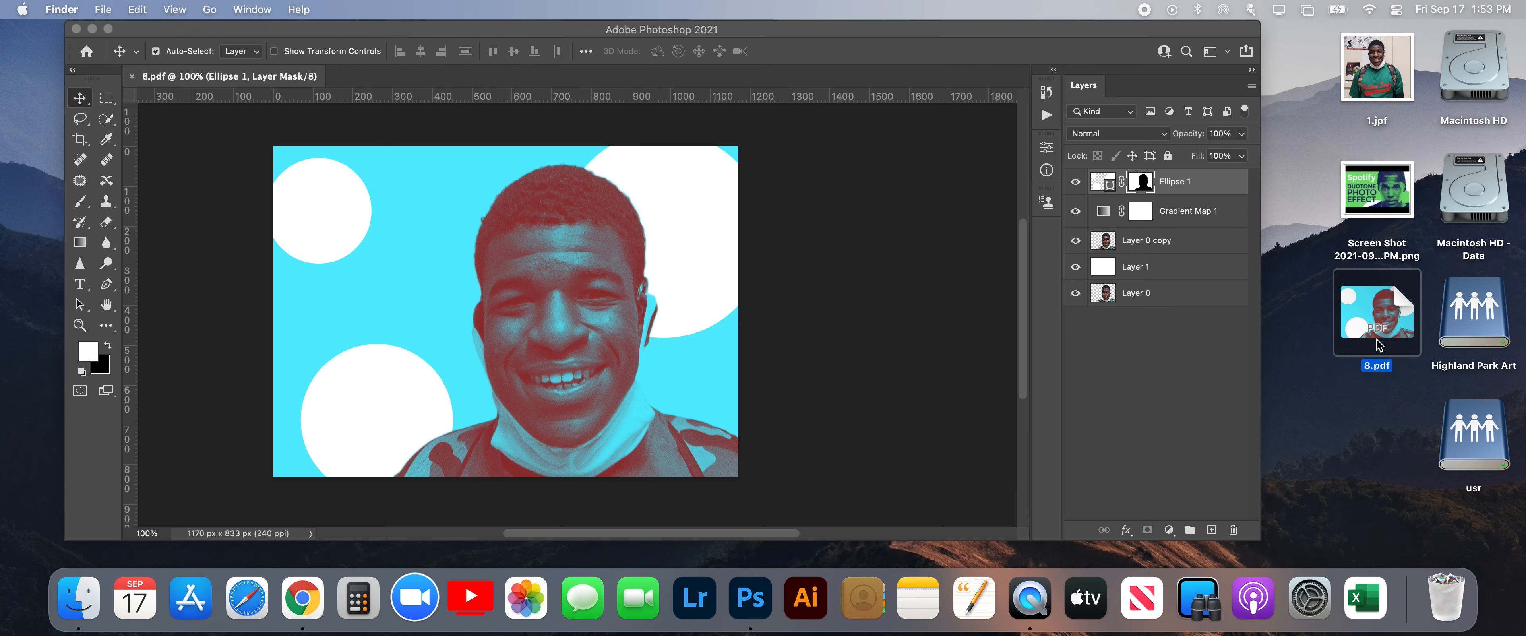
key(space)
key(space)
key(space)
key(space)
drag(1258, 524, 1053, 524)
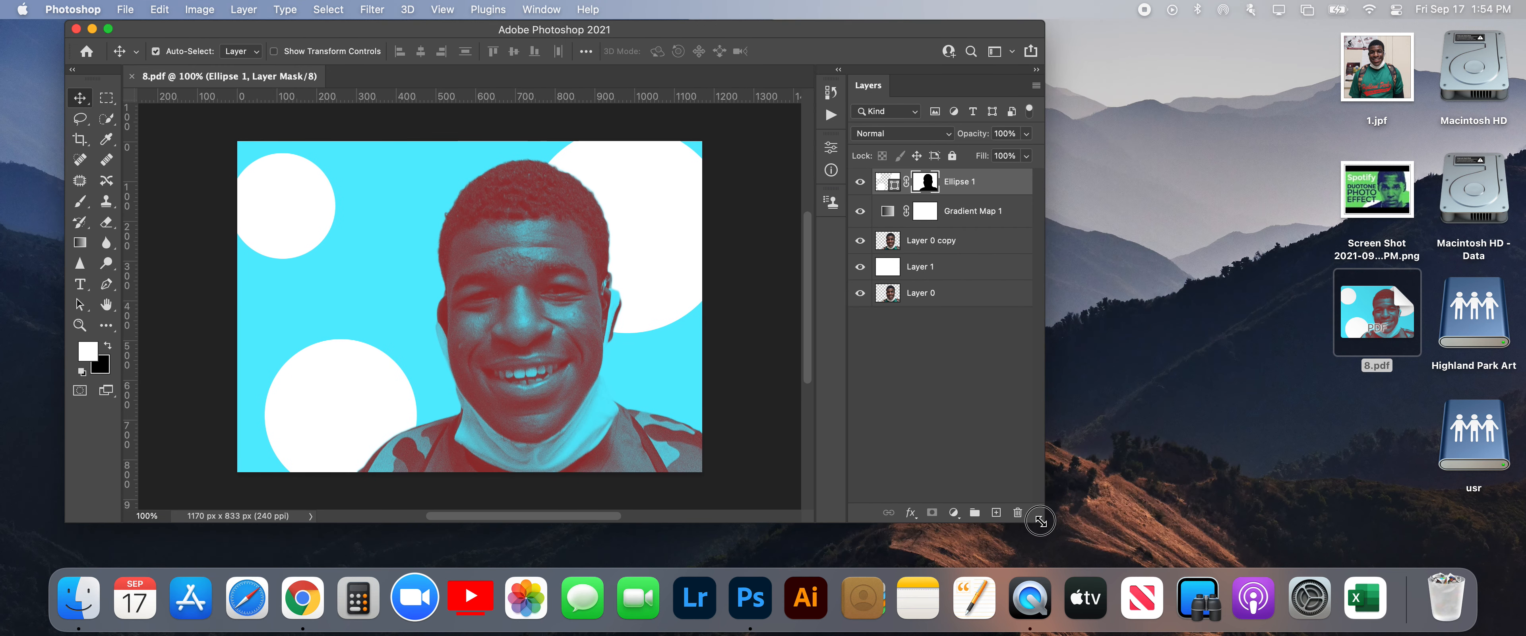